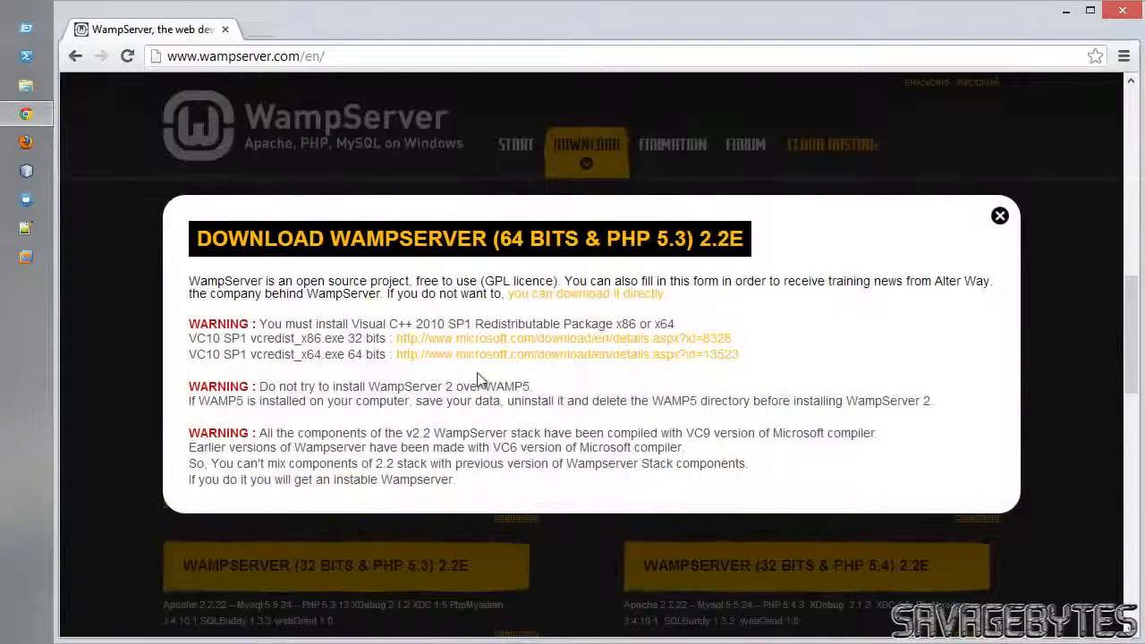
- Download the WampServer 2.2E installer (64 bits & PHP 5.3) directly, without filling in the form, and launch it
click(571, 300)
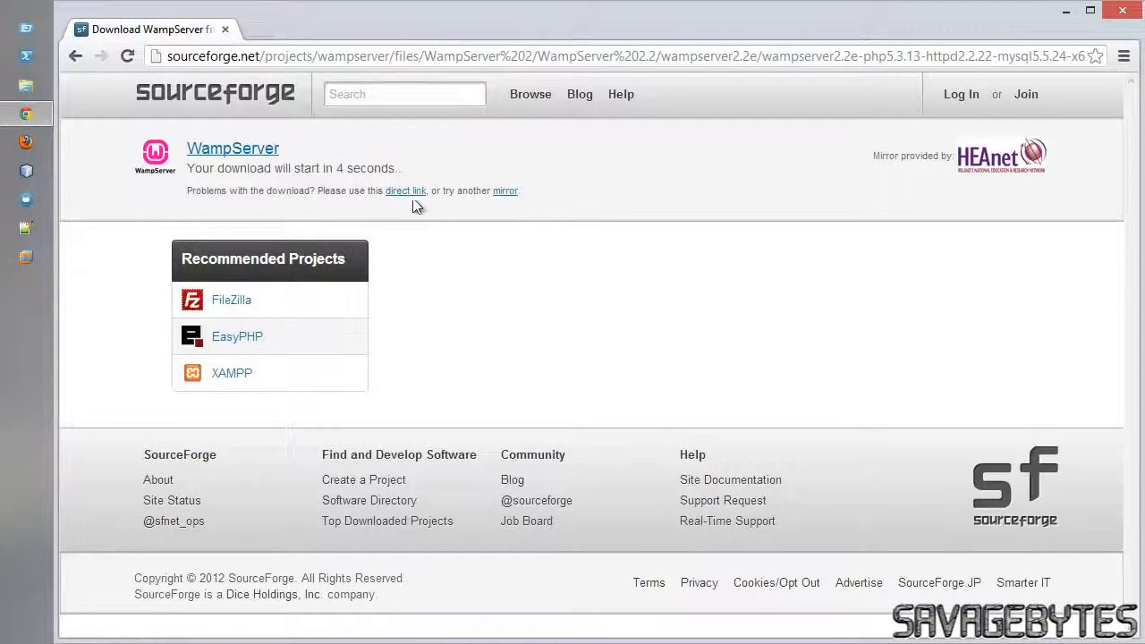
click(415, 193)
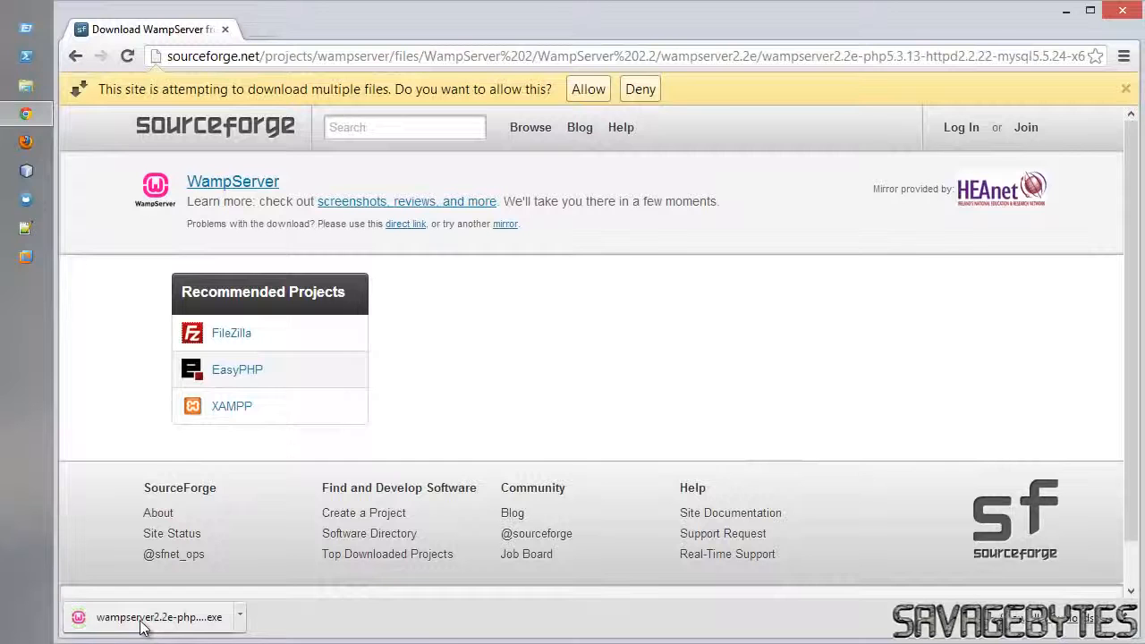
click(141, 618)
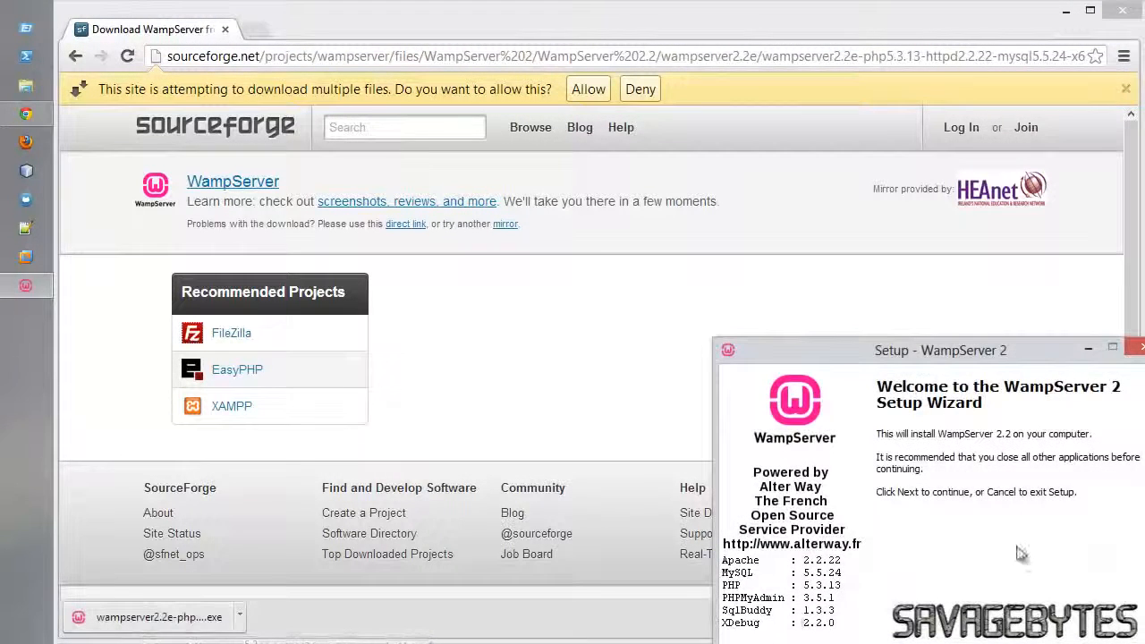
drag(976, 350, 662, 136)
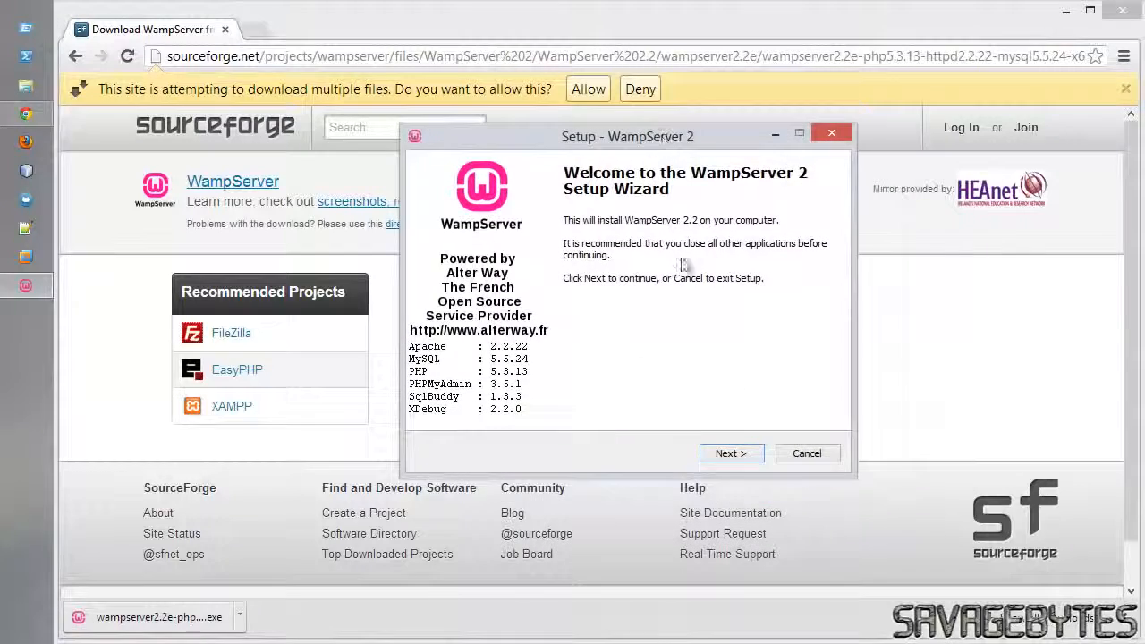
- Accept the licence agreement, keep c:\wamp as the destination with no additional icons, and start the installation
click(729, 454)
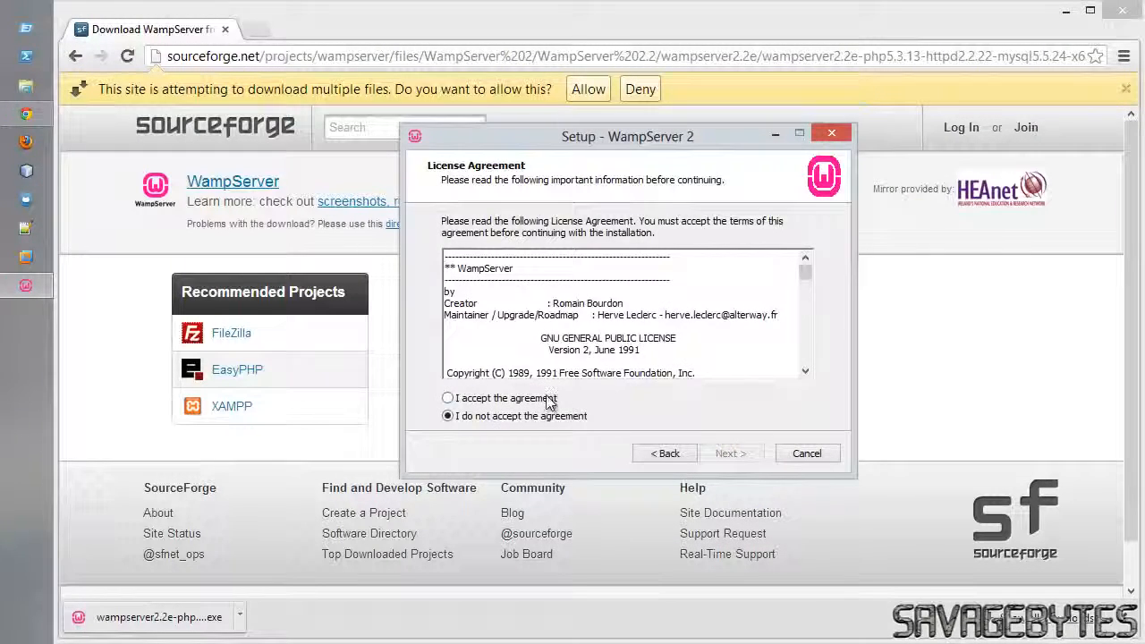
click(548, 398)
click(729, 454)
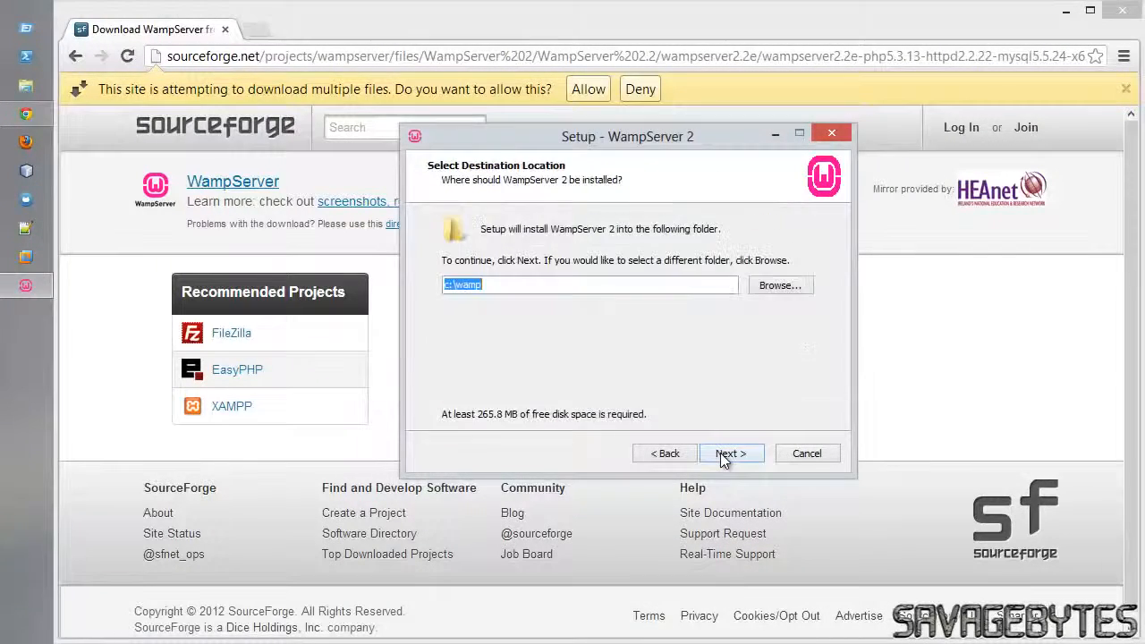
click(724, 456)
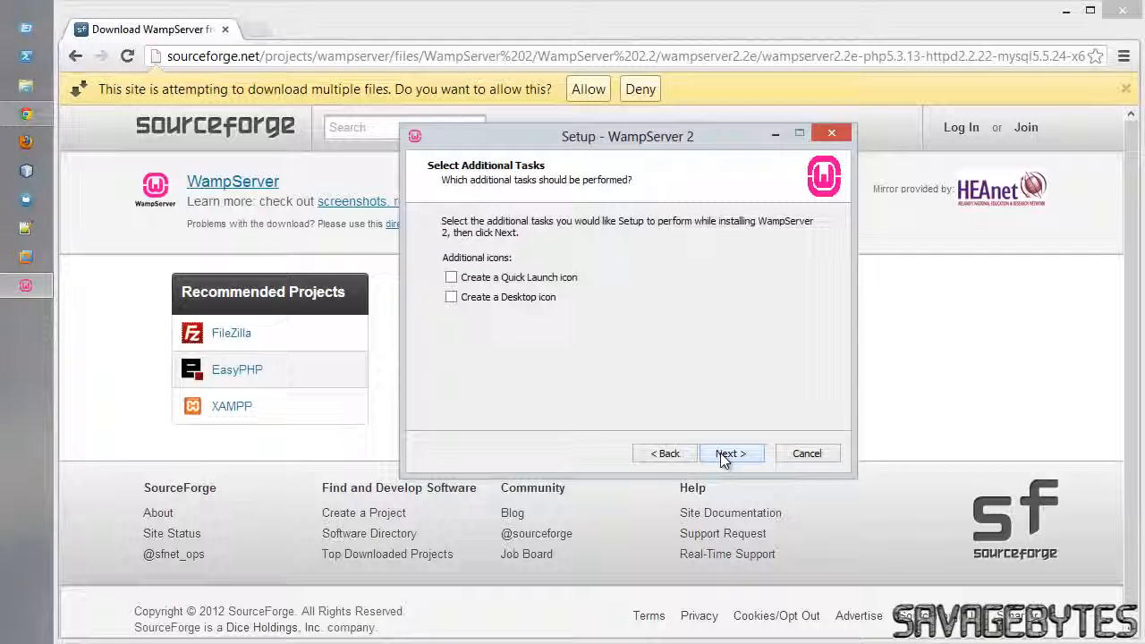
click(725, 456)
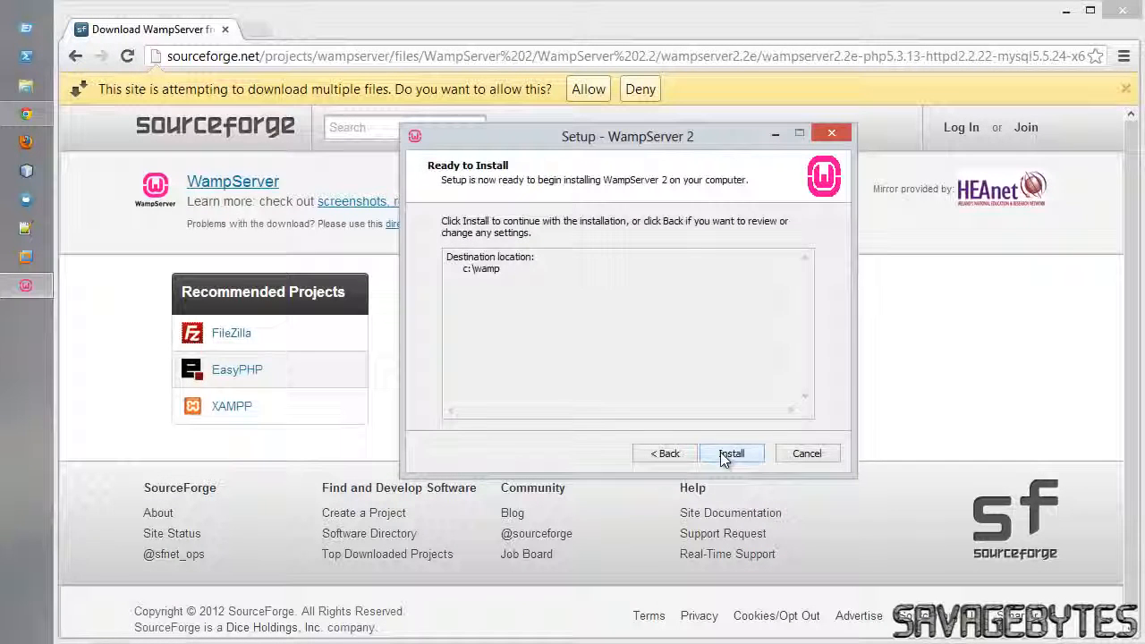
click(727, 455)
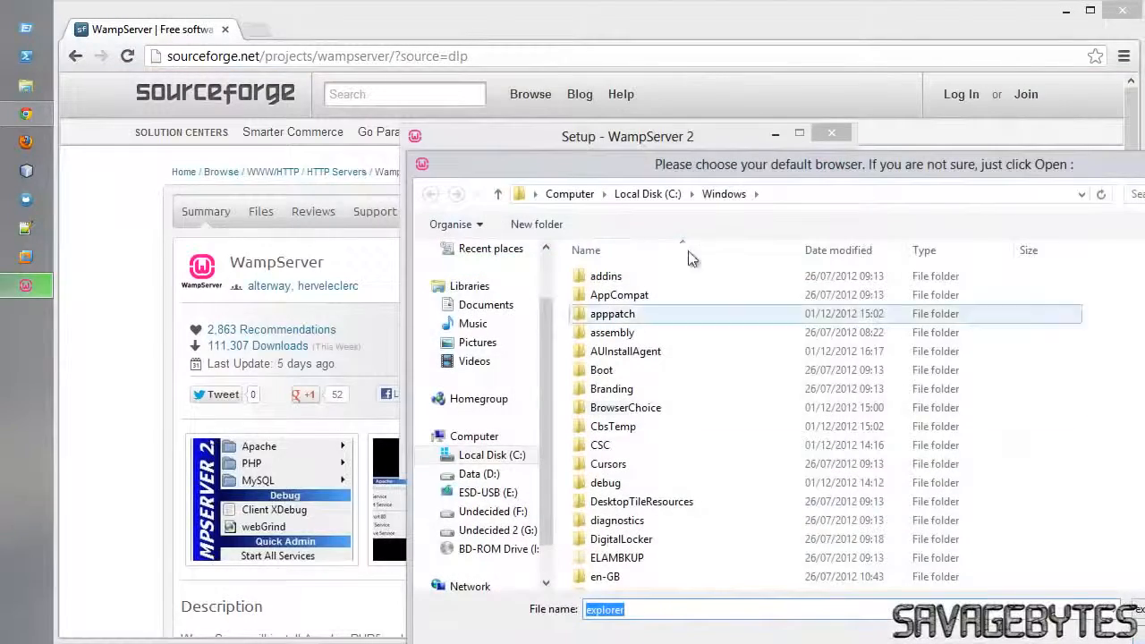
- Choose chrome from C:\Program Files (x86)\Google\Chrome\Application as WampServer's default browser
drag(696, 166, 416, 48)
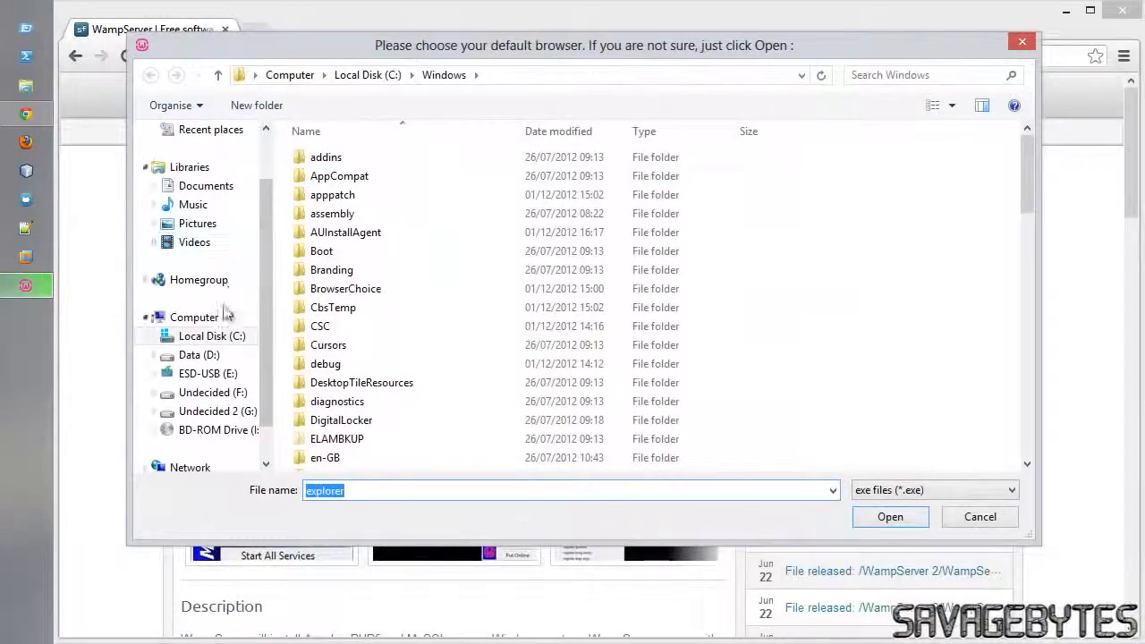
click(214, 337)
click(320, 219)
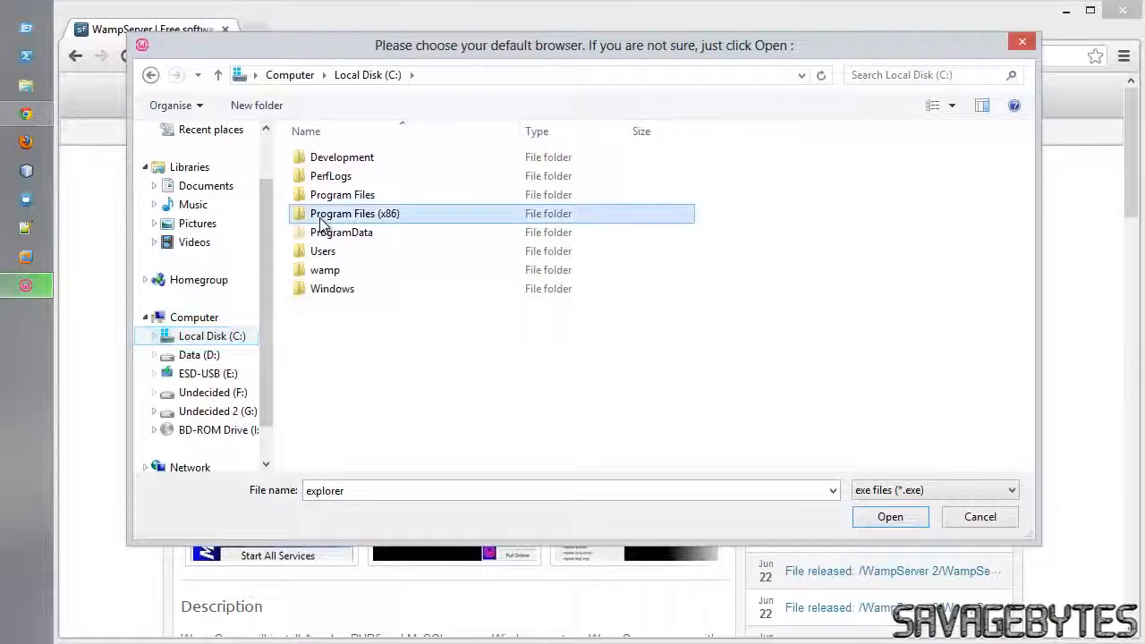
double_click(321, 218)
double_click(321, 215)
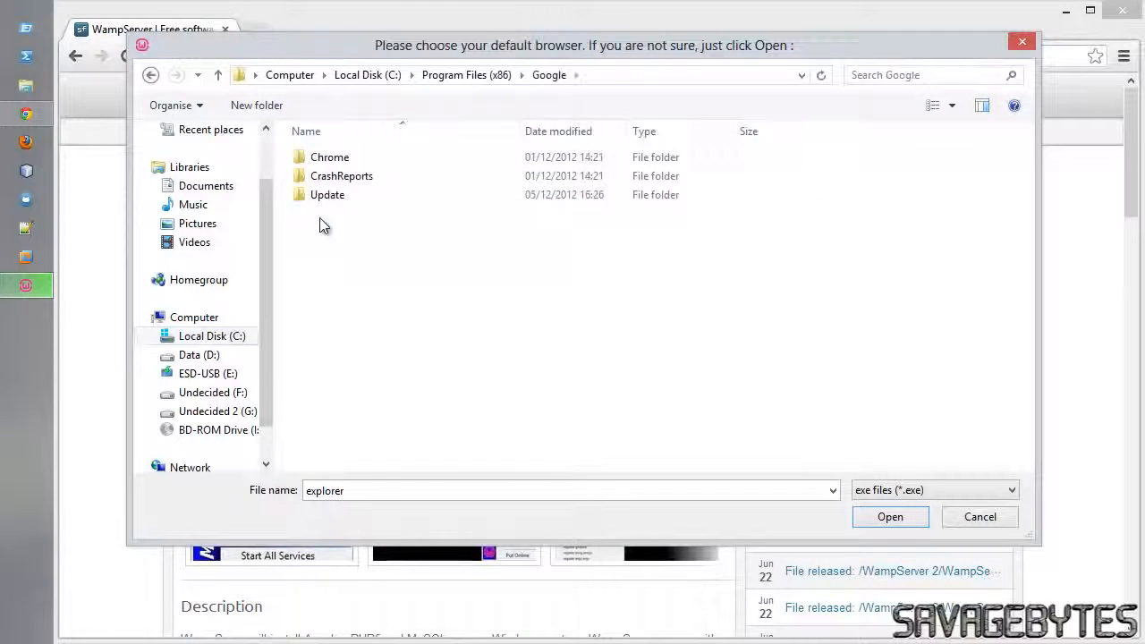
click(324, 161)
double_click(321, 158)
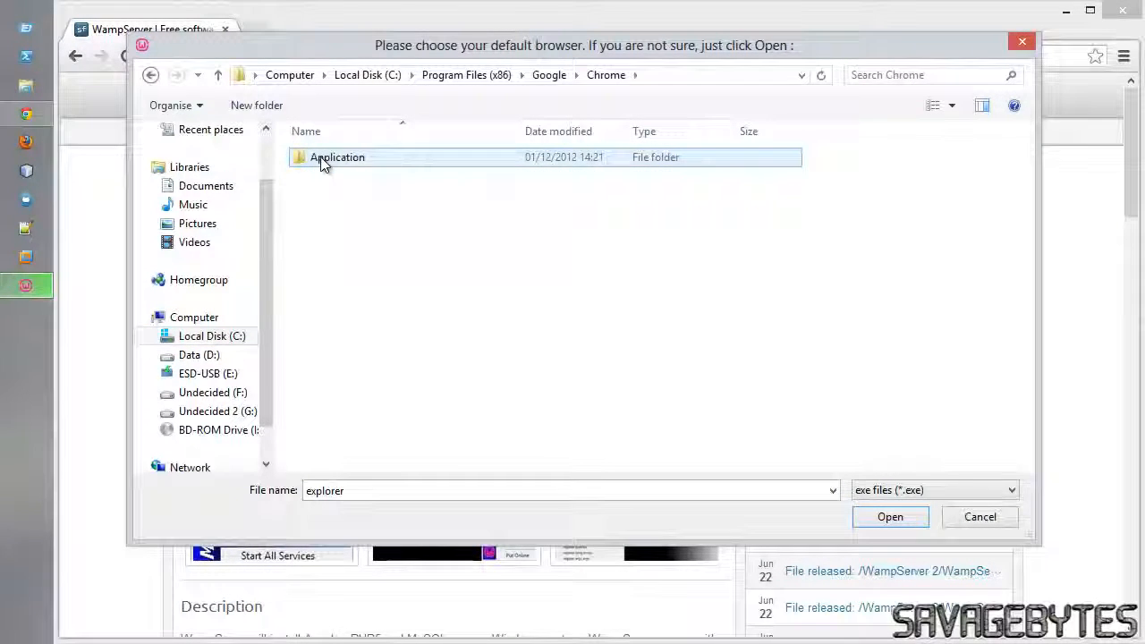
double_click(321, 158)
click(320, 177)
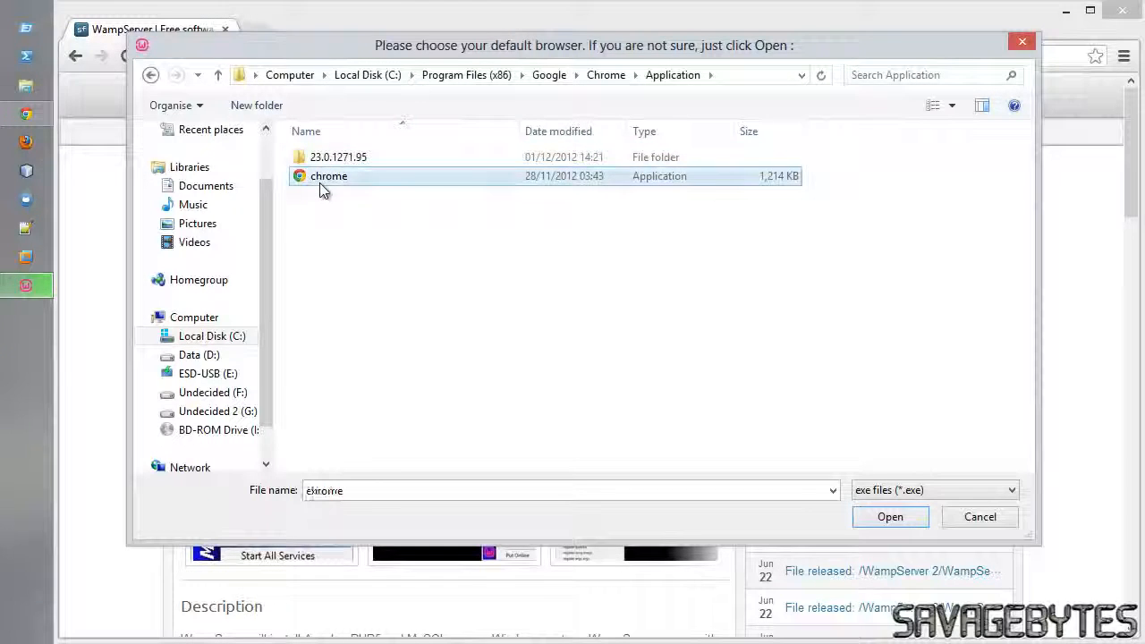
double_click(319, 178)
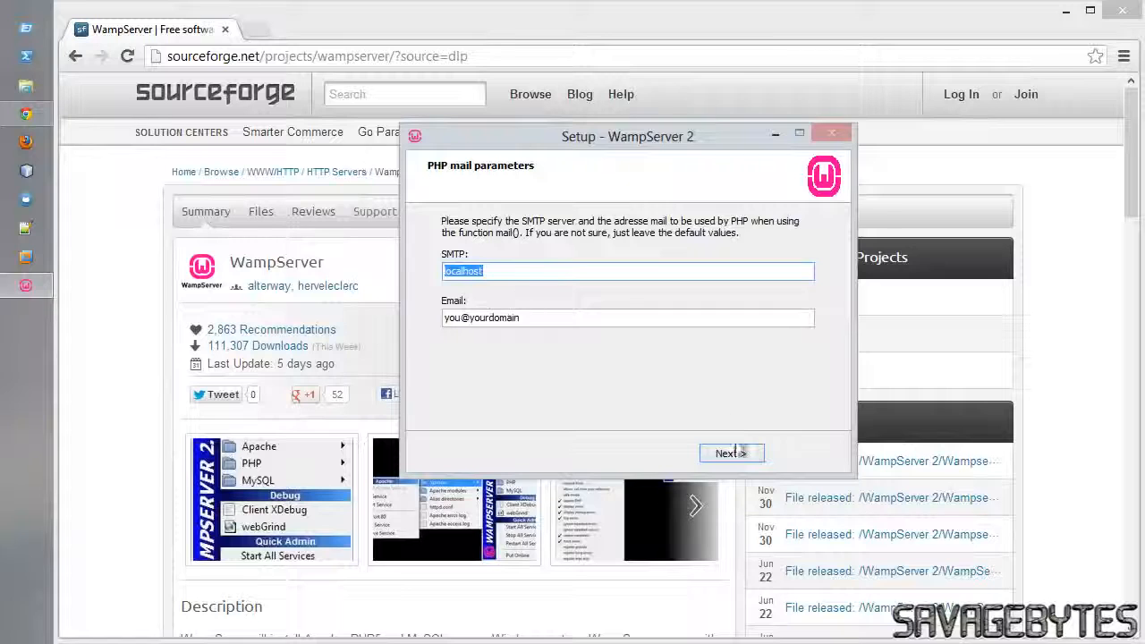
- Keep the default PHP mail parameters and finish the setup with Launch WampServer 2 now enabled
click(741, 454)
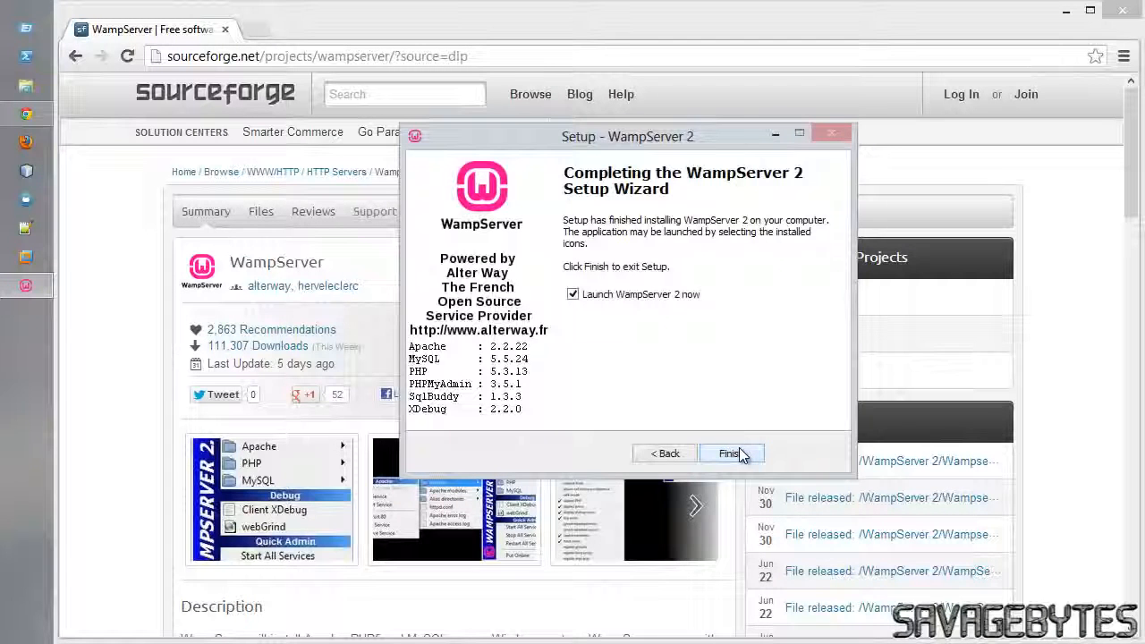
click(731, 453)
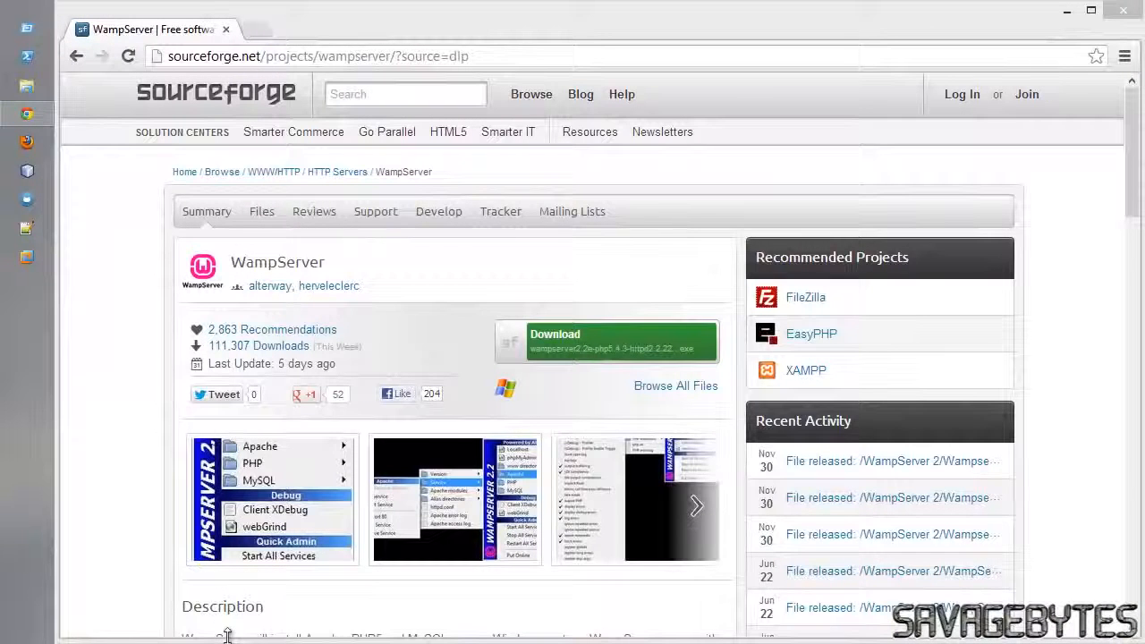
- Open localhost in the browser to test the web server
click(369, 59)
text(loc)
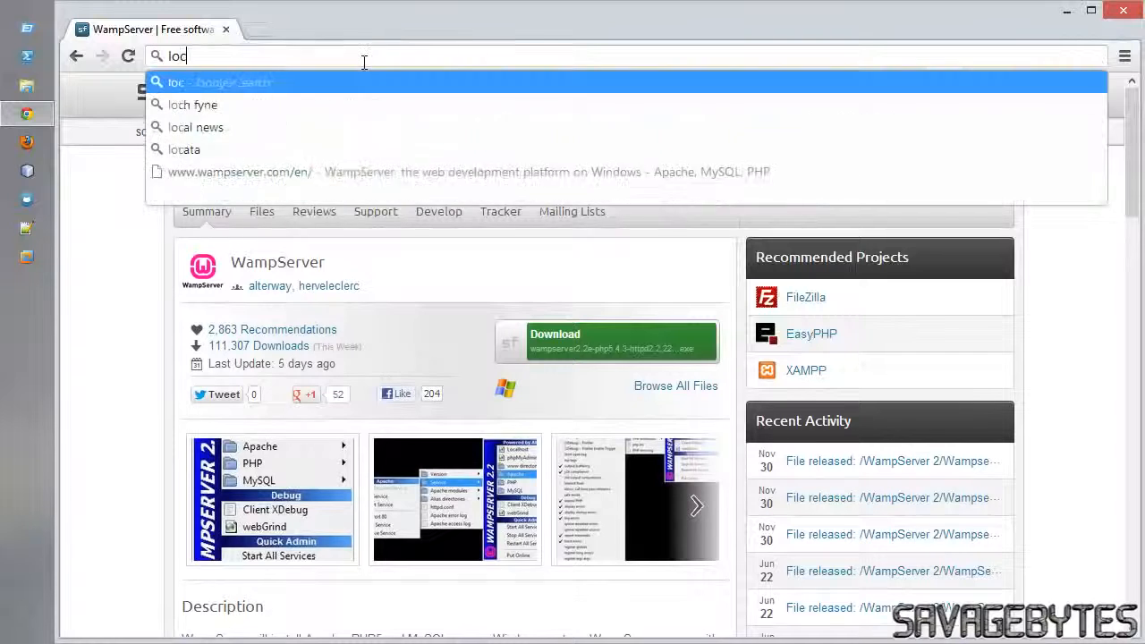
text(alhost)
key(Return)
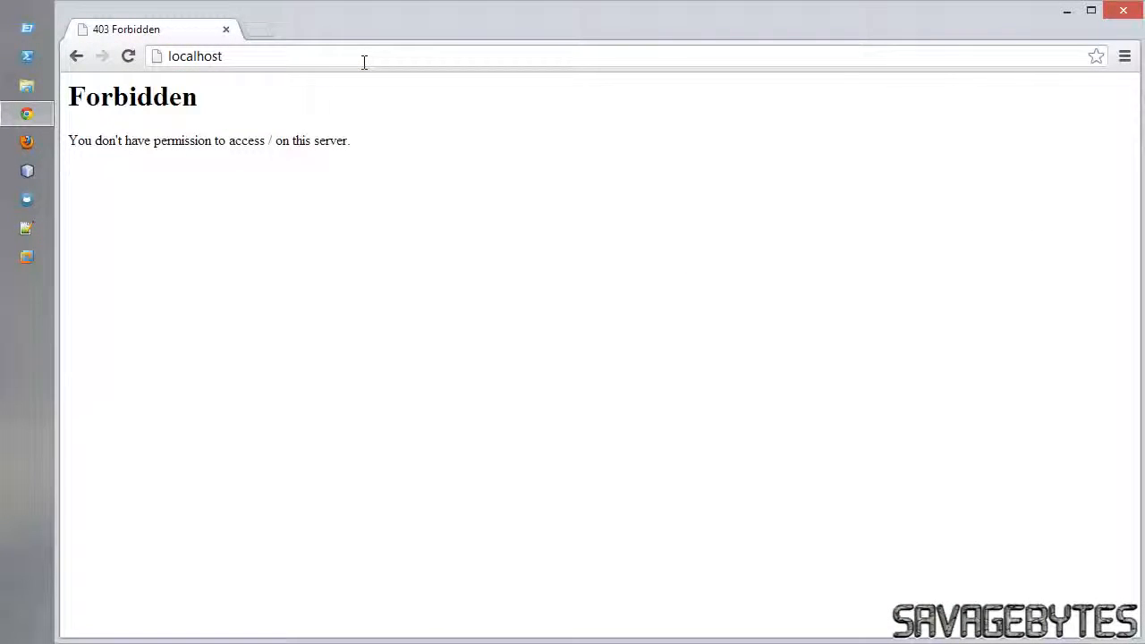
- Load 127.0.0.1 in the browser to check the server's home page
click(233, 56)
text(127.)
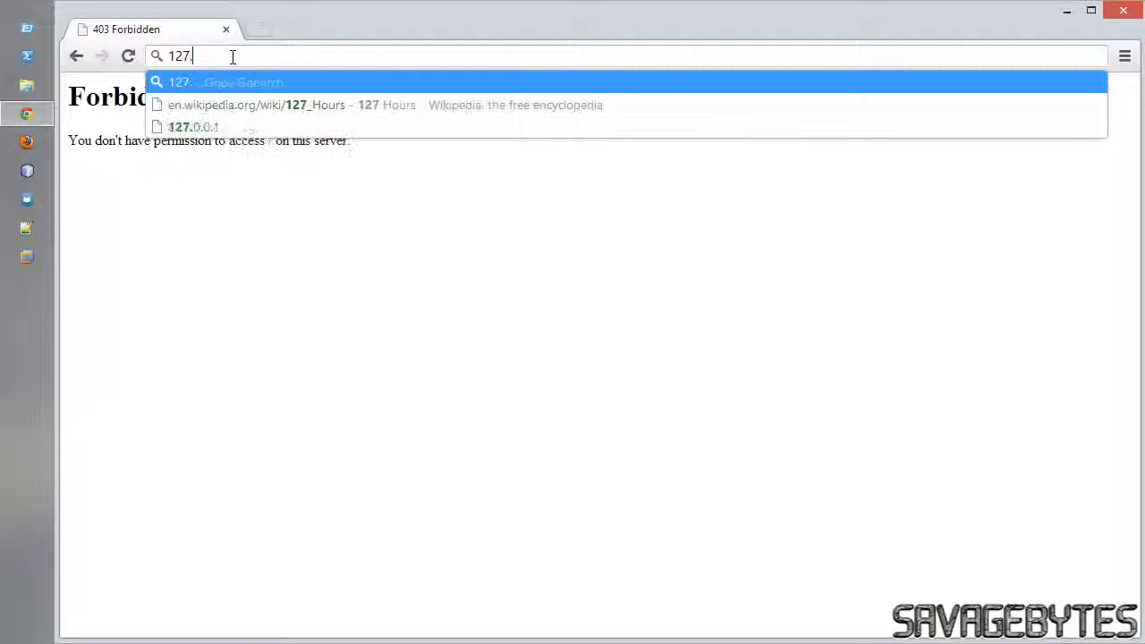
text(0.0.1)
key(Return)
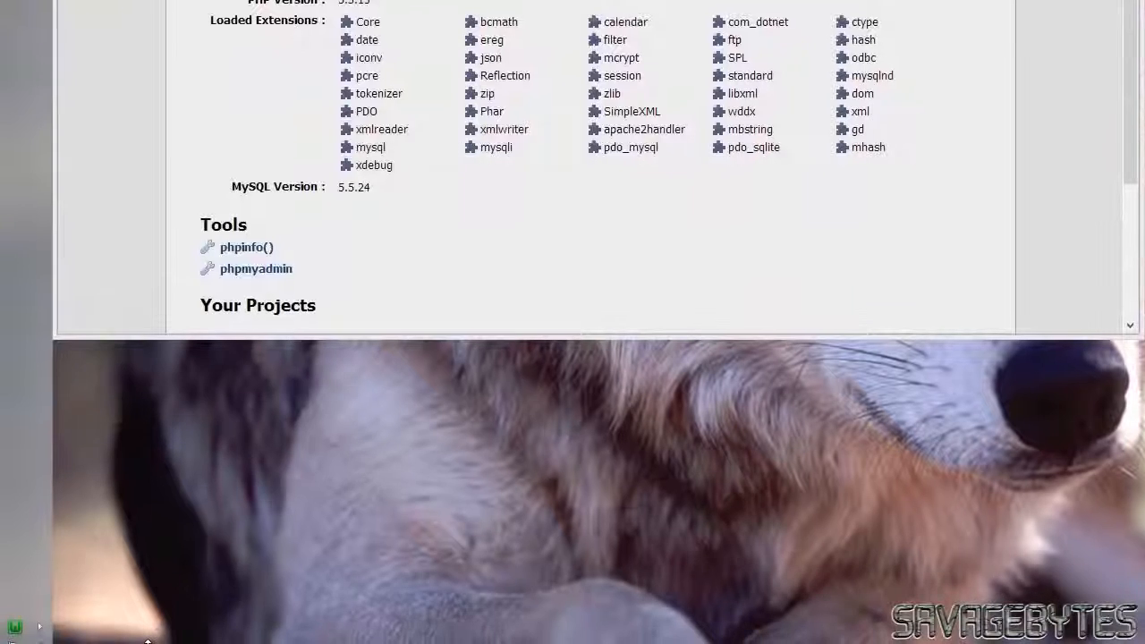
- Open Apache's httpd.conf configuration file from WampServer for editing
click(15, 627)
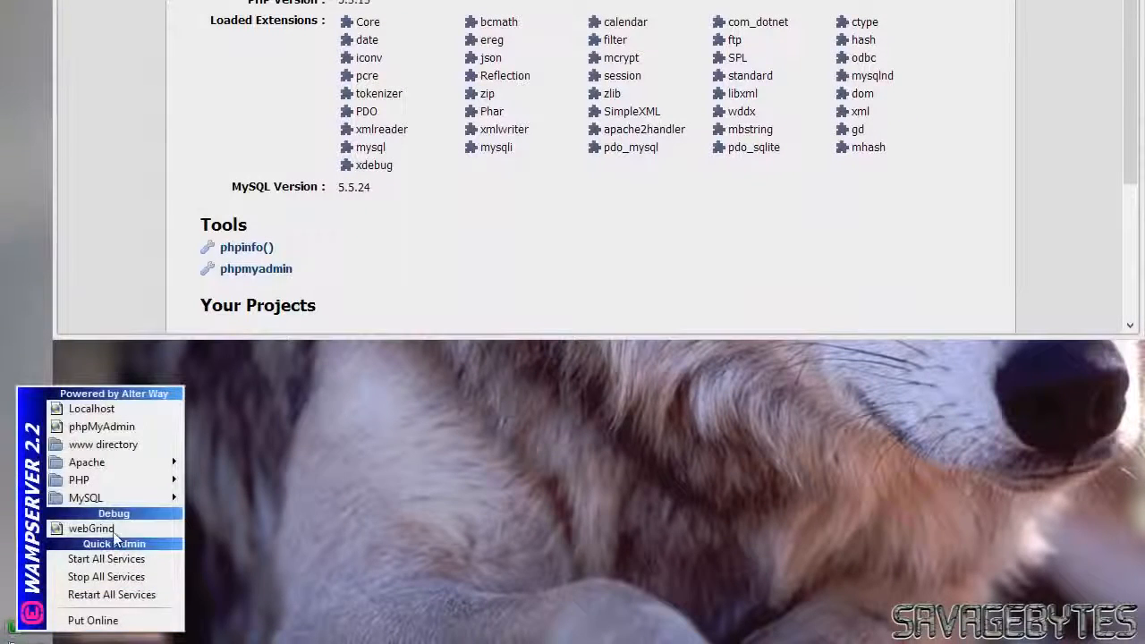
mouse_move(141, 465)
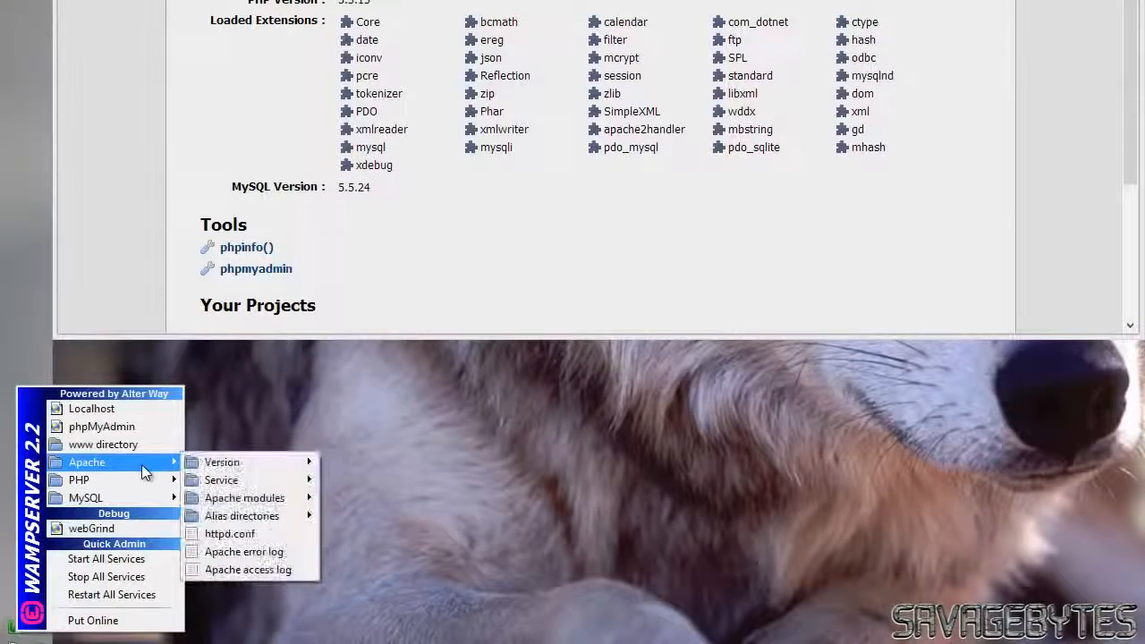
click(225, 533)
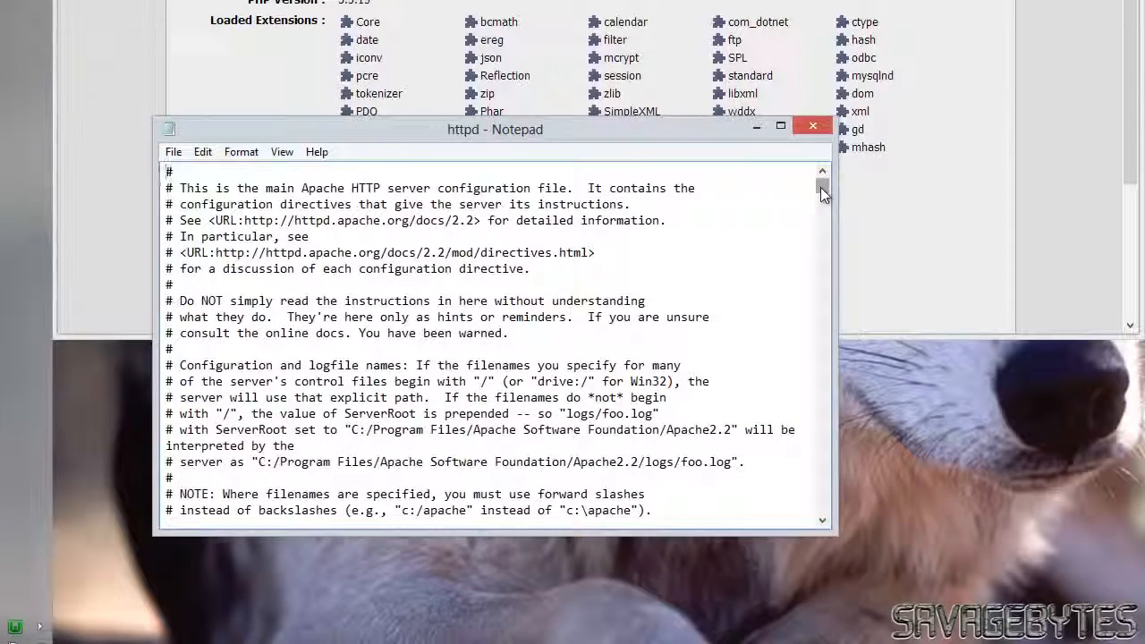
click(730, 189)
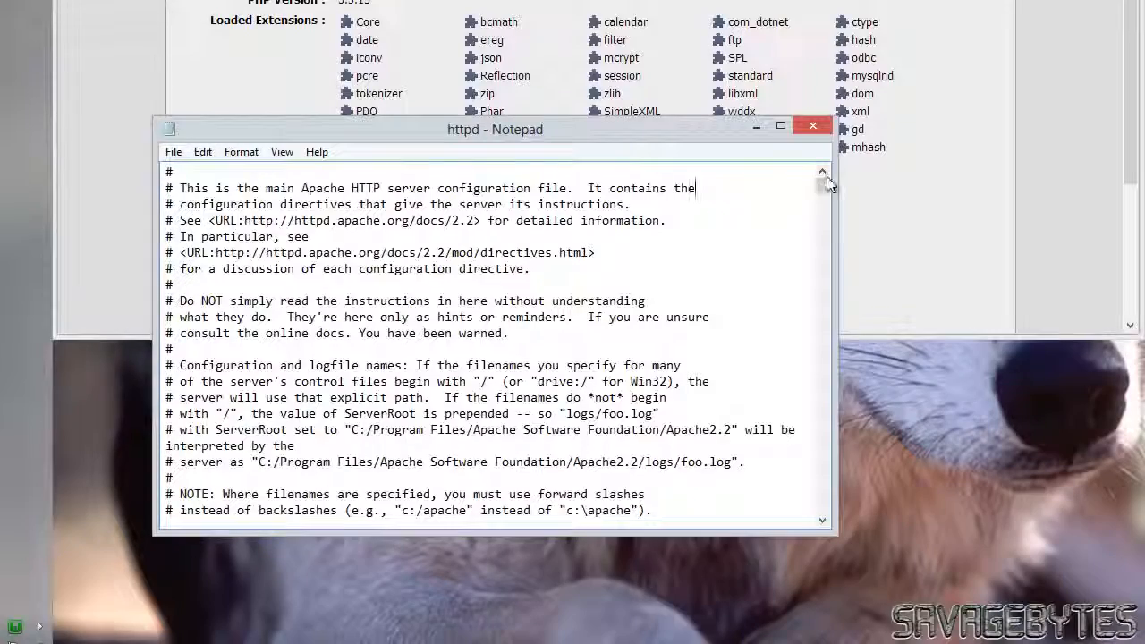
- In the <Directory "c:/wamp/www/"> block, change the "Deny from all" rule to "Allow from all"
drag(823, 184, 814, 328)
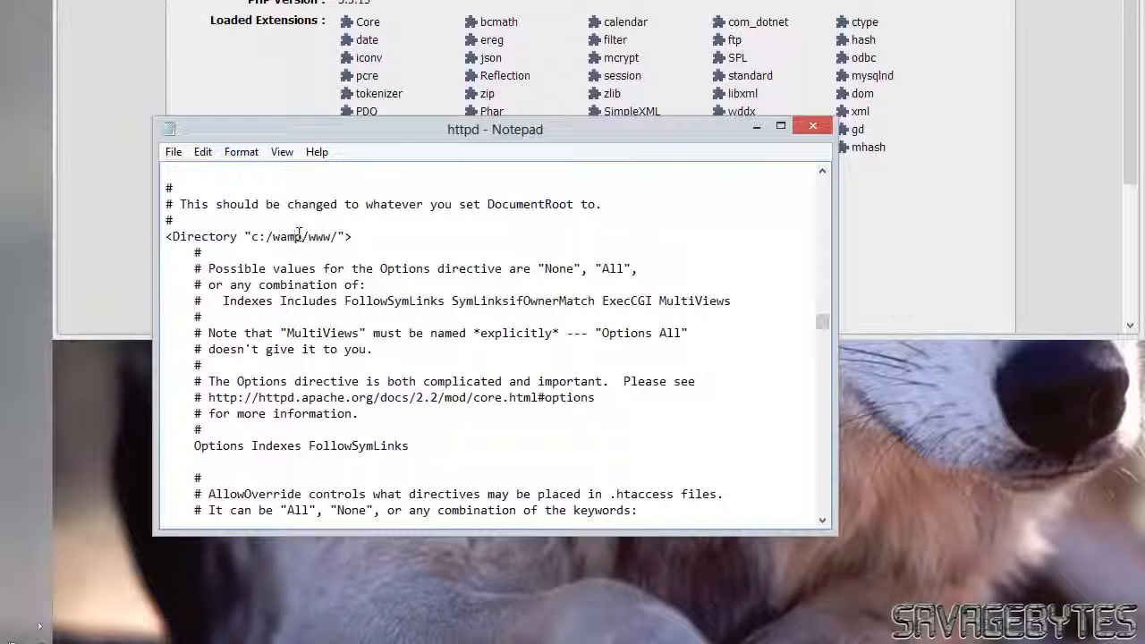
drag(354, 236, 165, 235)
scroll(315, 236, down, 3)
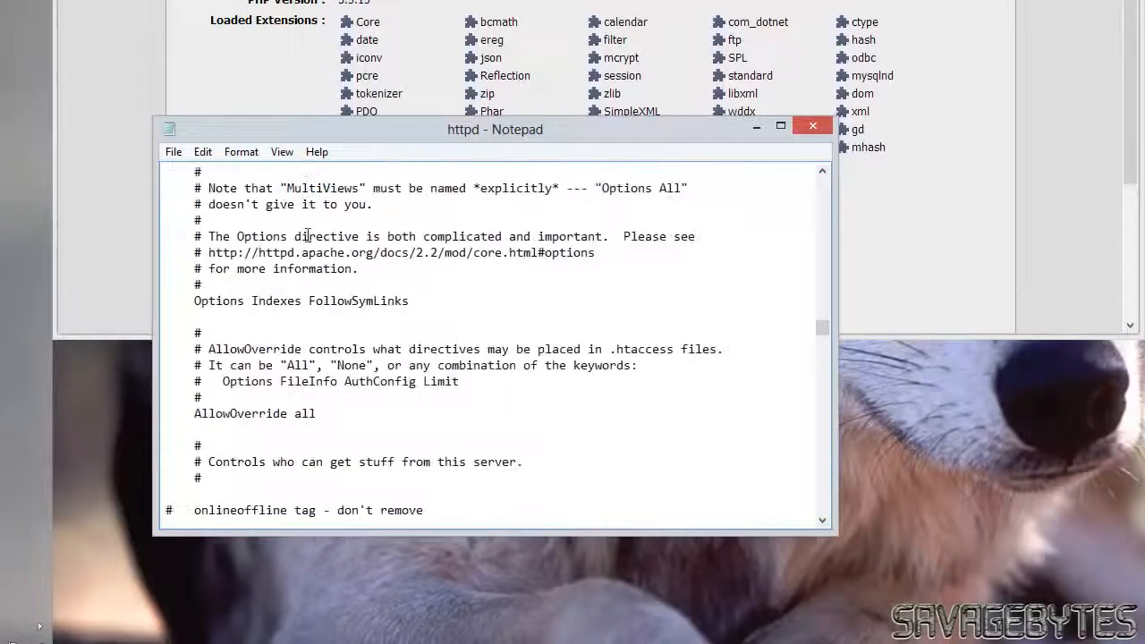
scroll(315, 239, down, 4)
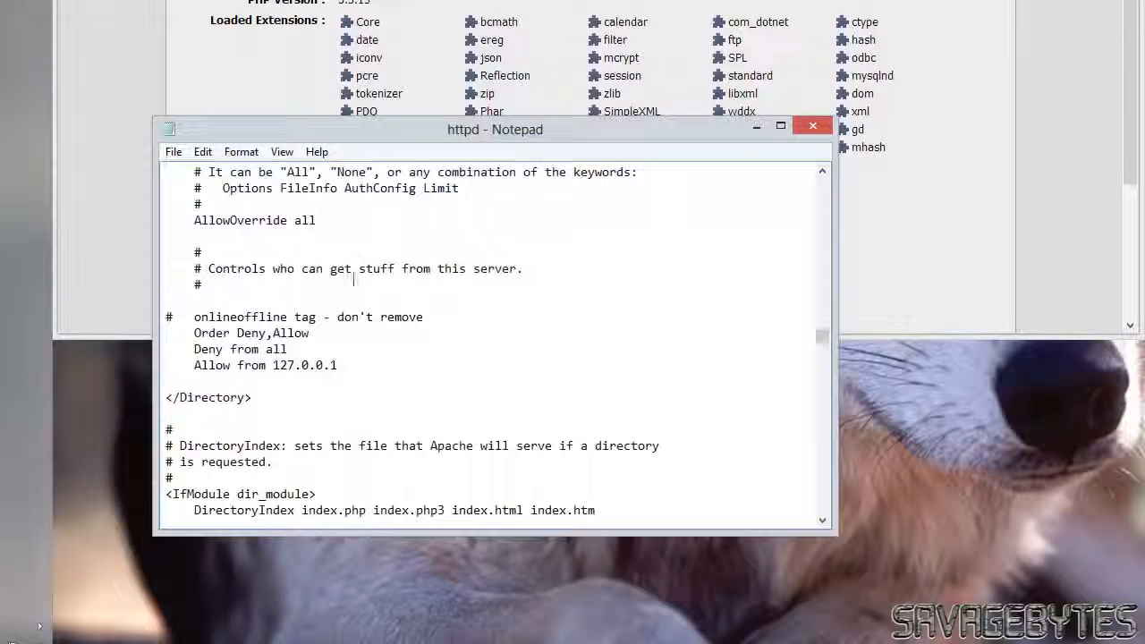
click(225, 349)
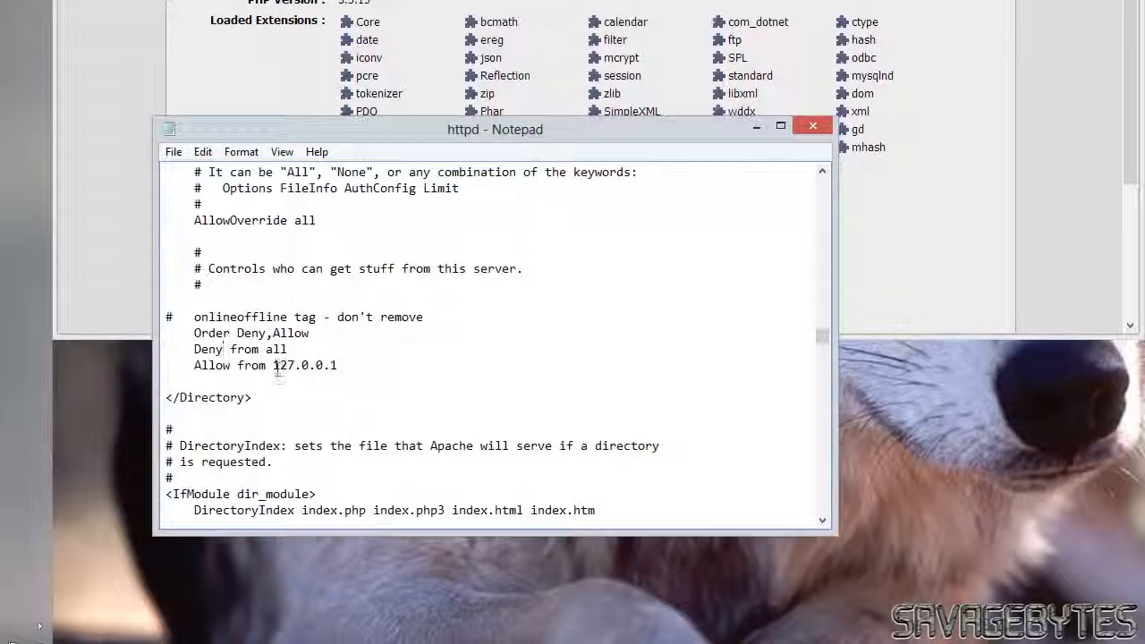
drag(224, 348, 193, 350)
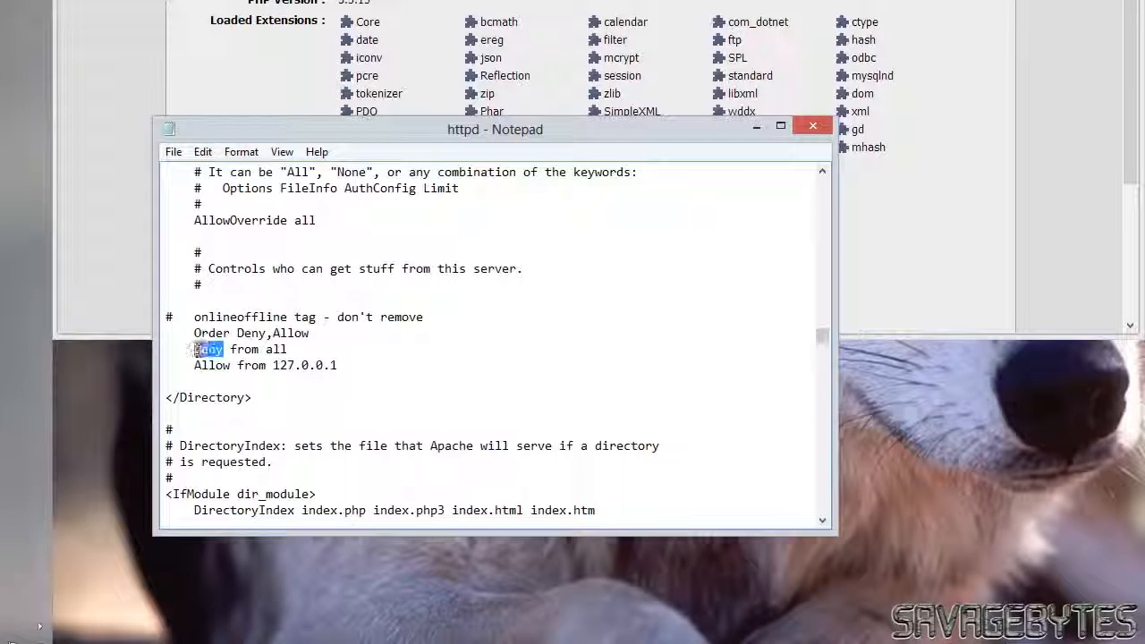
text(#)
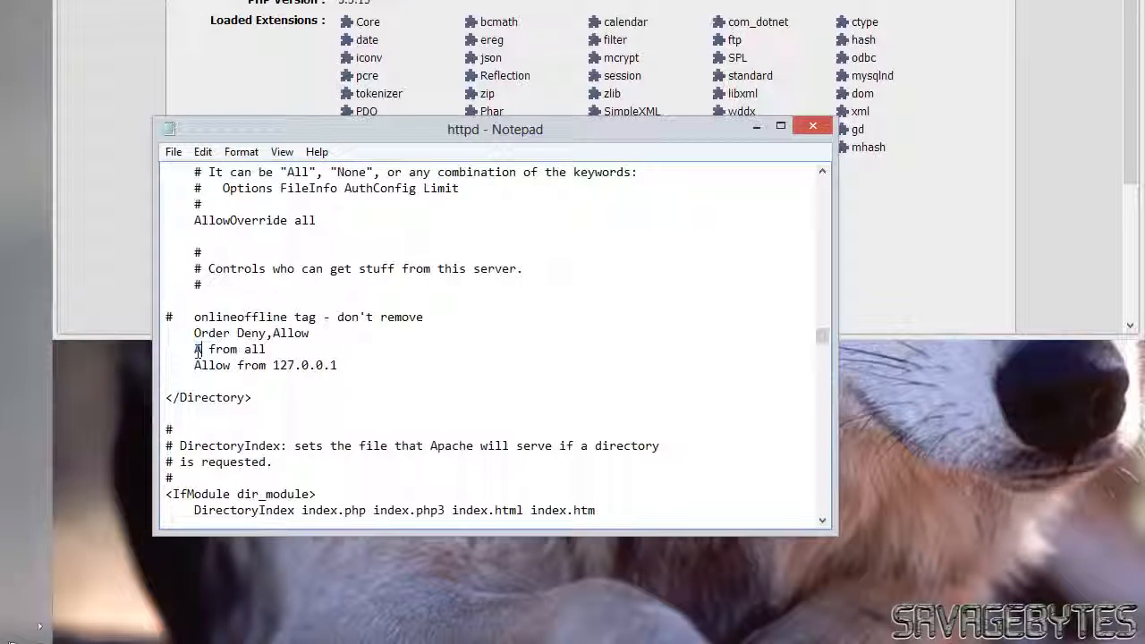
text(llow)
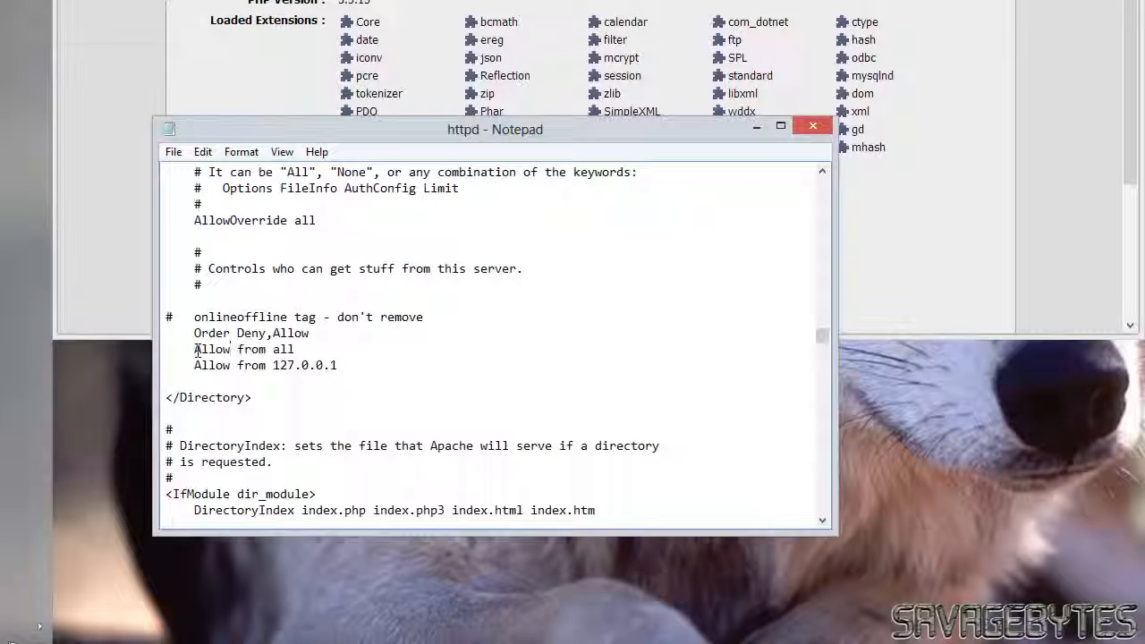
- Save the edited httpd configuration file and close it
click(172, 154)
click(192, 209)
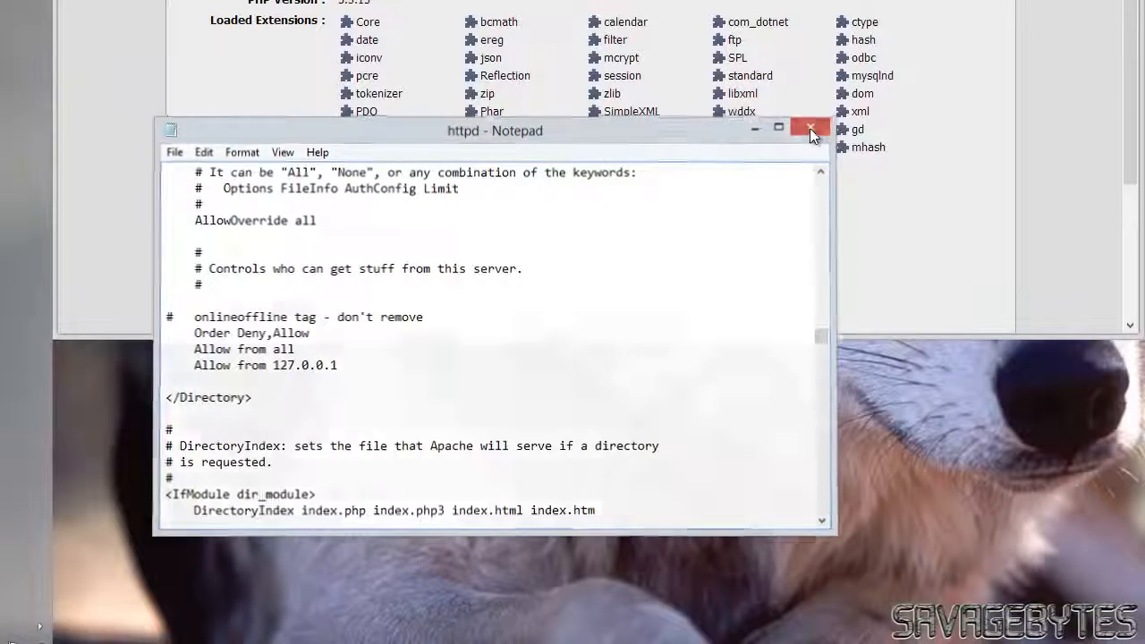
click(810, 128)
- Restart all WampServer services and check the server's status in the notification area
click(39, 626)
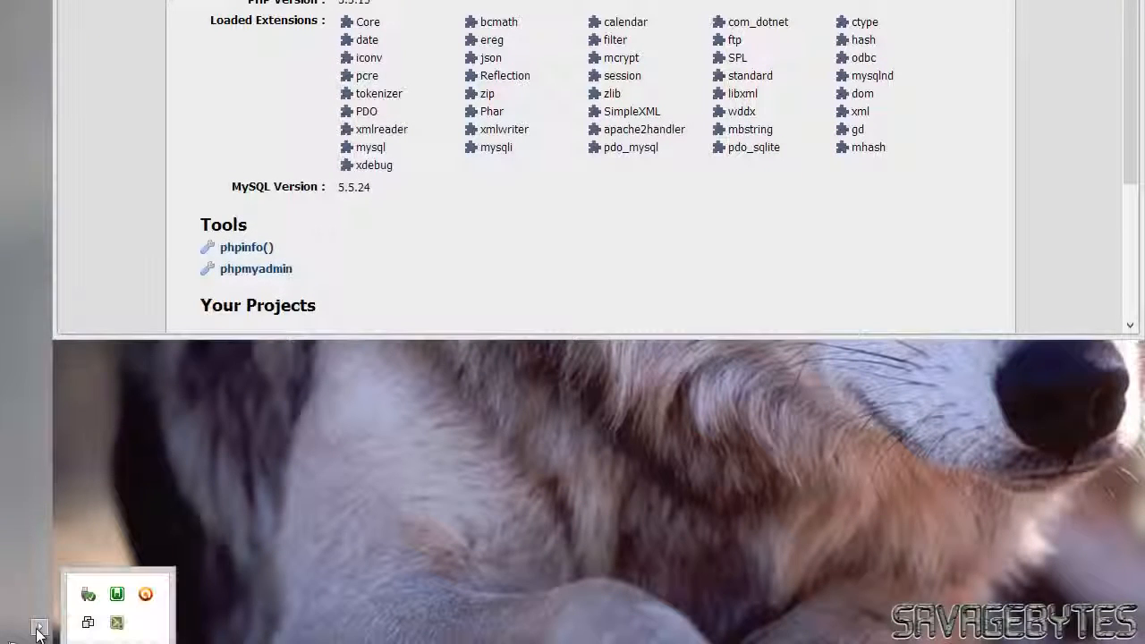
click(116, 595)
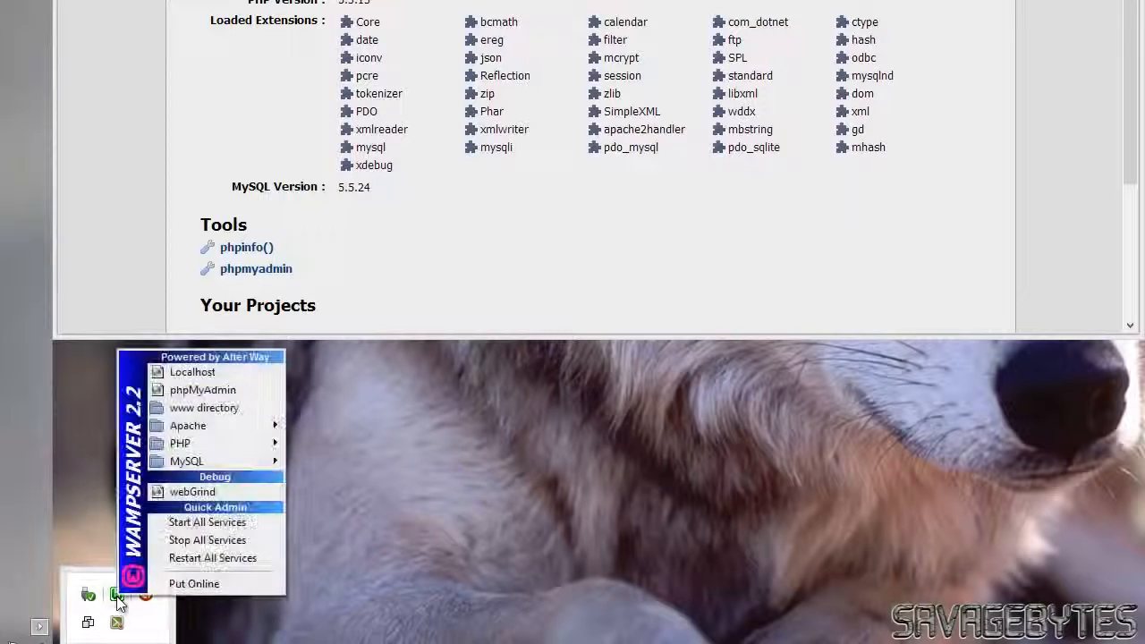
click(173, 556)
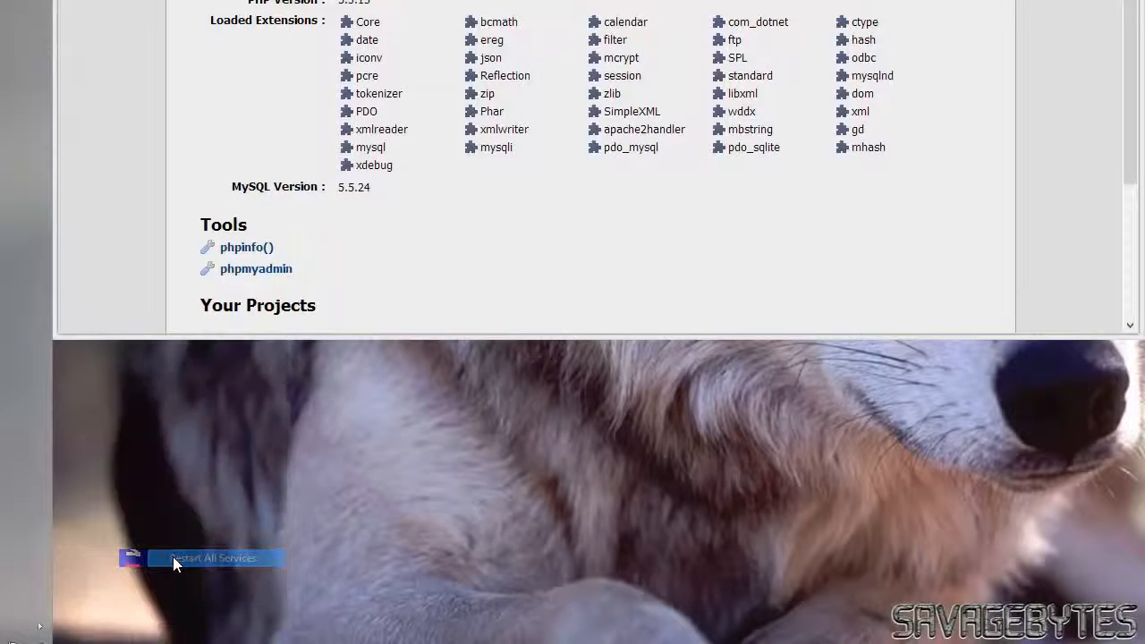
click(39, 626)
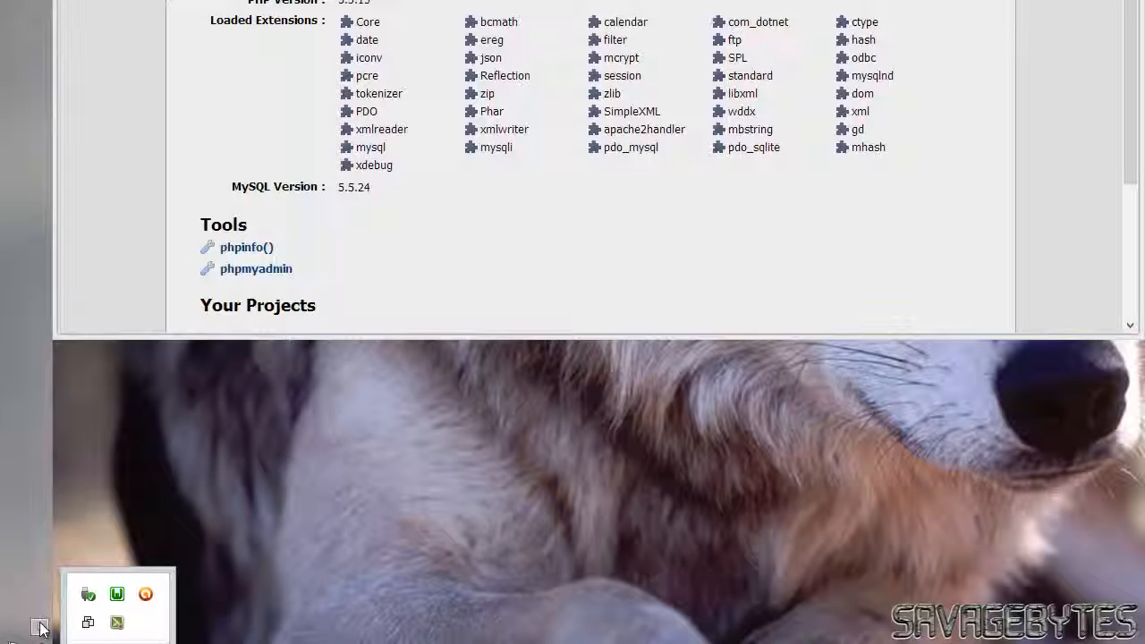
click(36, 635)
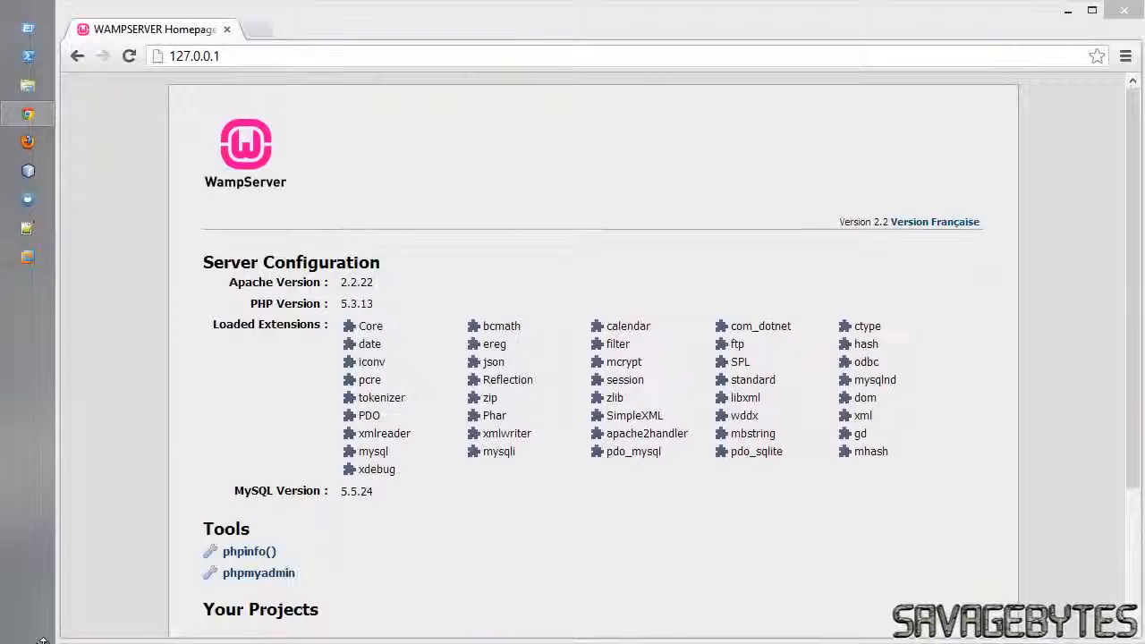
- Load localhost in the browser to check that the server's home page is reachable
click(295, 56)
text(localhost)
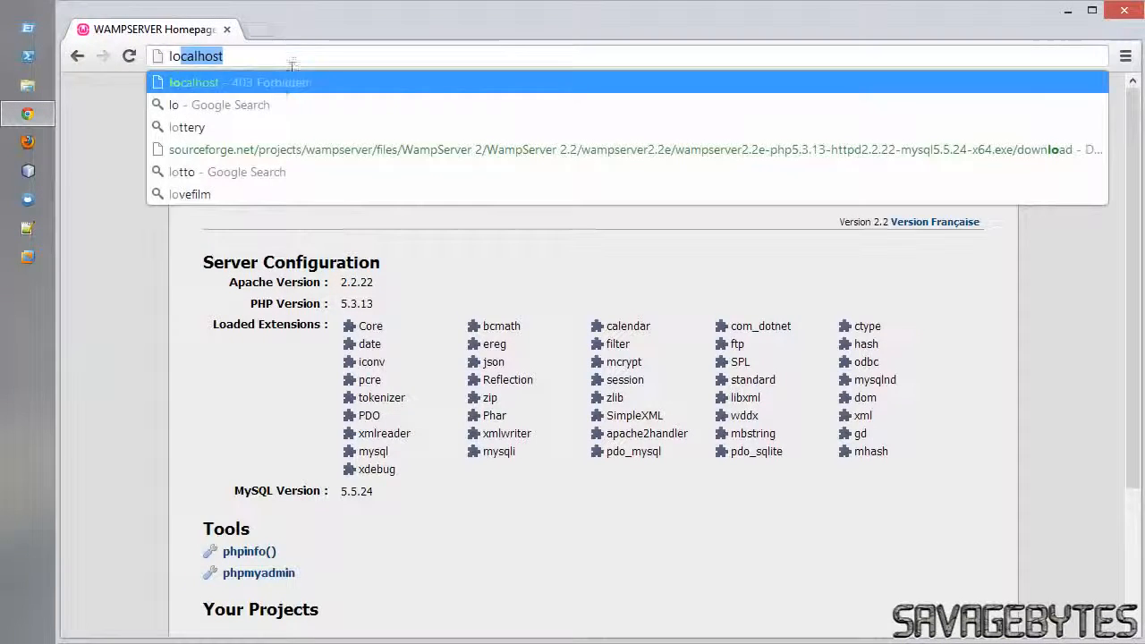
key(Return)
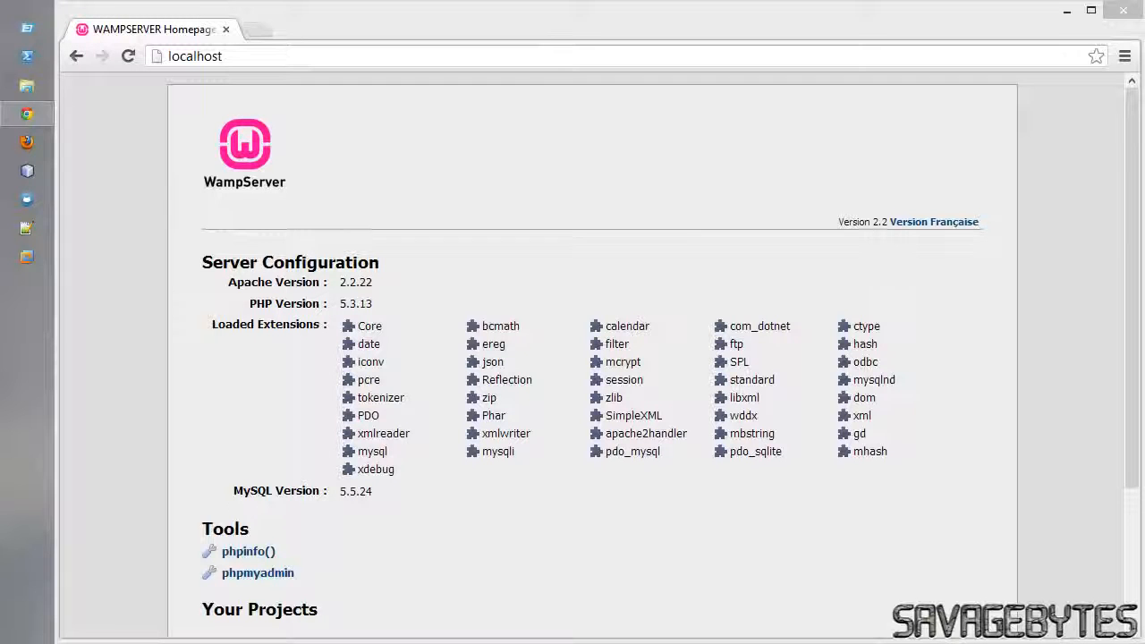
- In File Explorer, create a folder named "websites" in the root of Local Disk (C:)
click(26, 86)
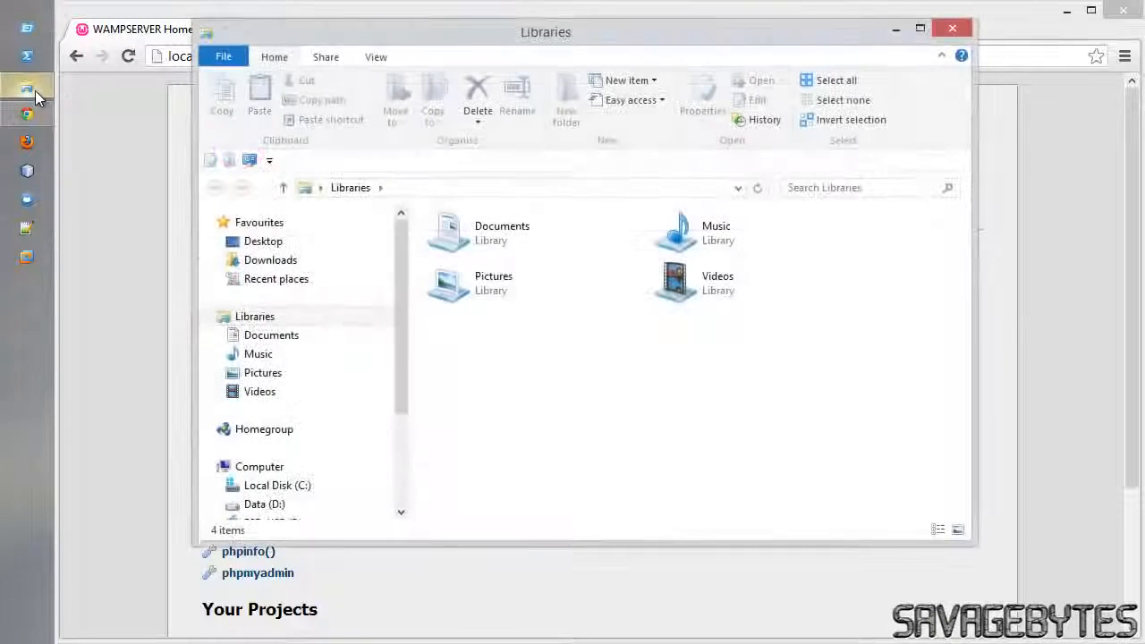
click(273, 487)
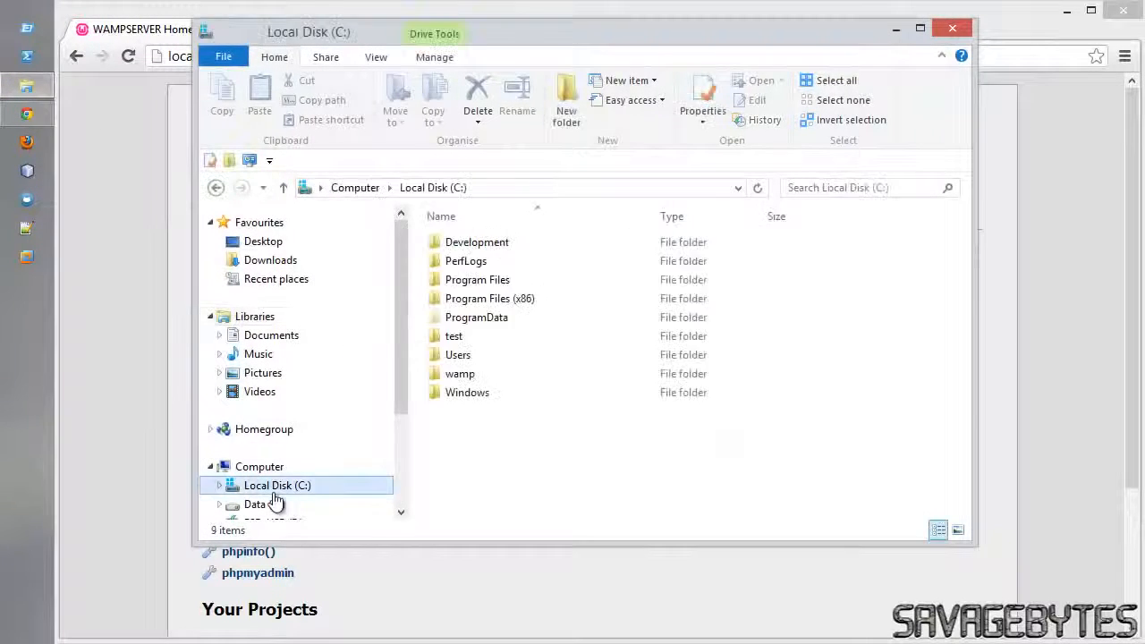
right_click(448, 407)
mouse_move(519, 592)
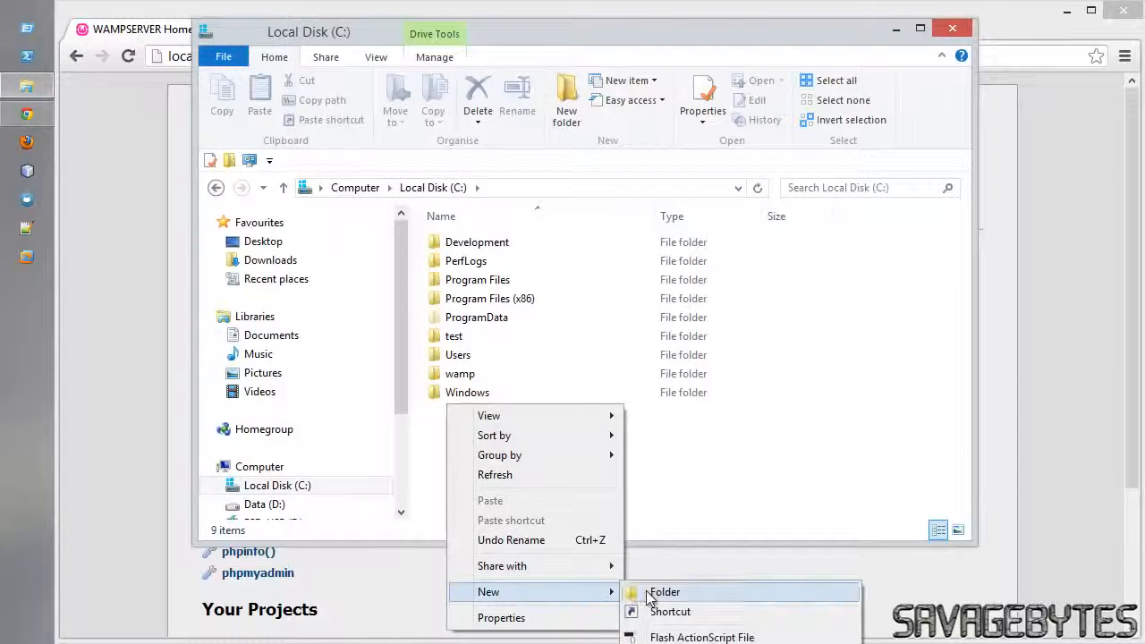
click(664, 592)
text(websites)
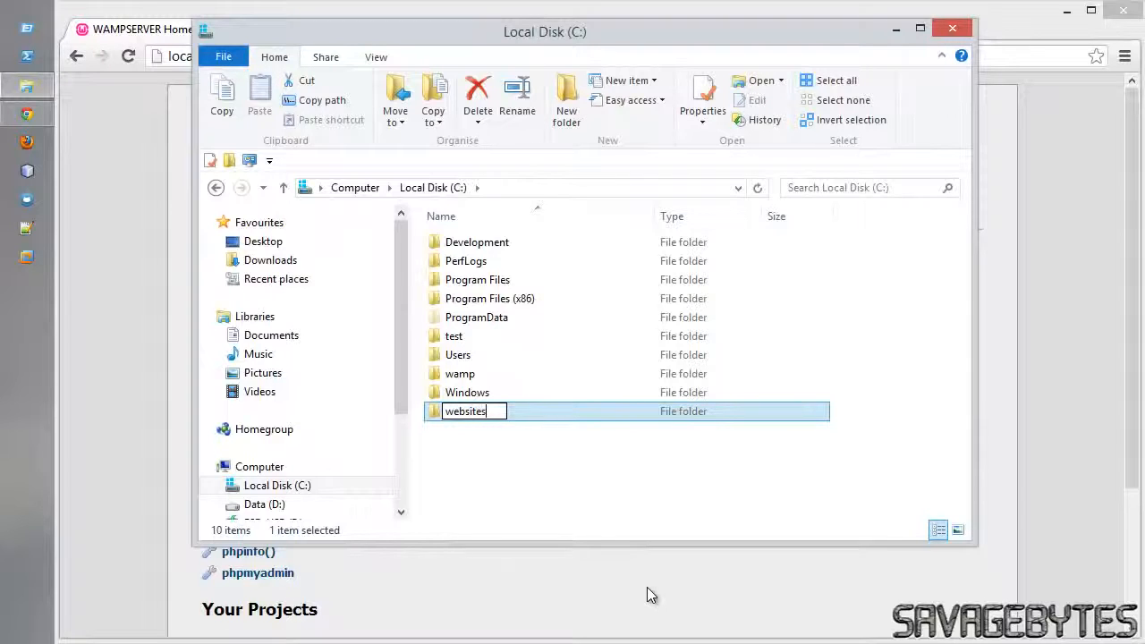
key(Return)
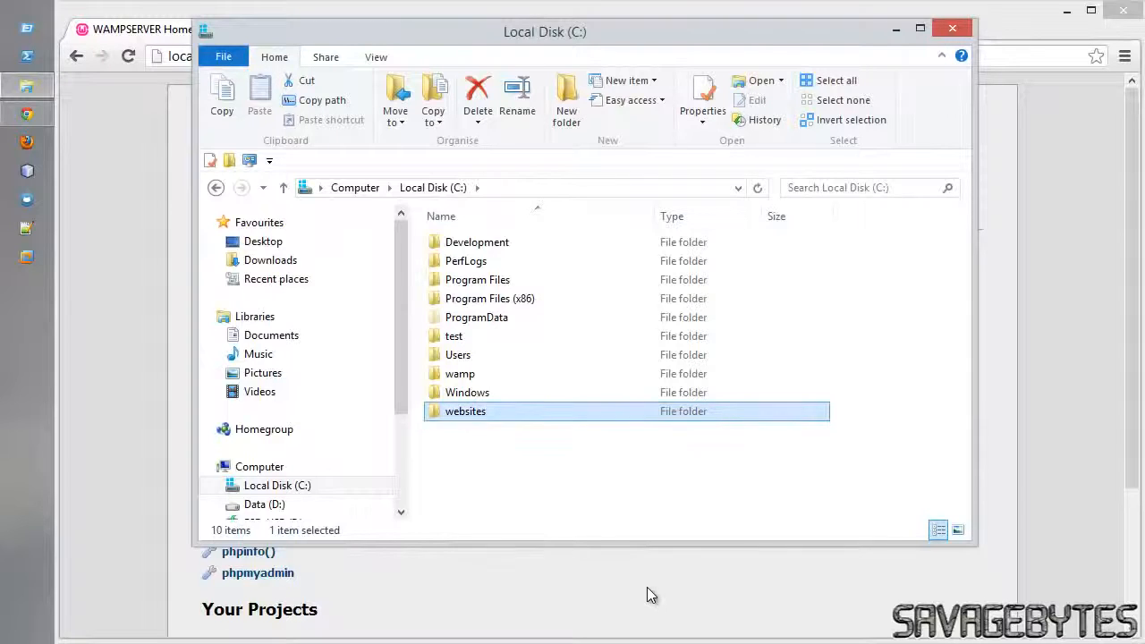
- Open the websites folder and create a subfolder named "test" in it
key(Return)
right_click(489, 249)
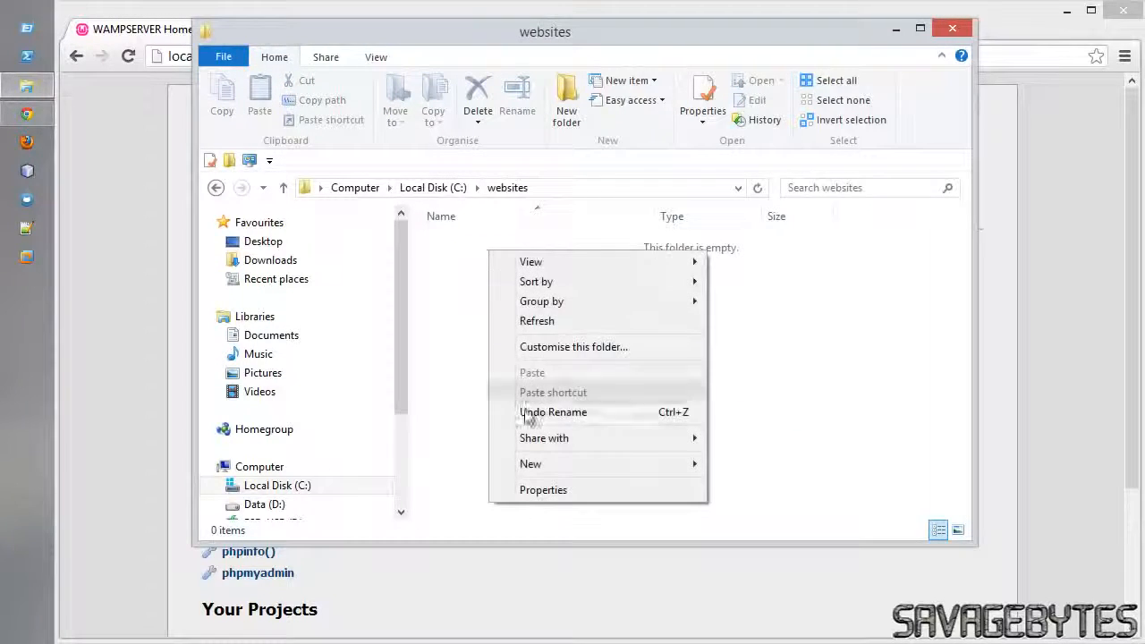
mouse_move(545, 462)
click(735, 467)
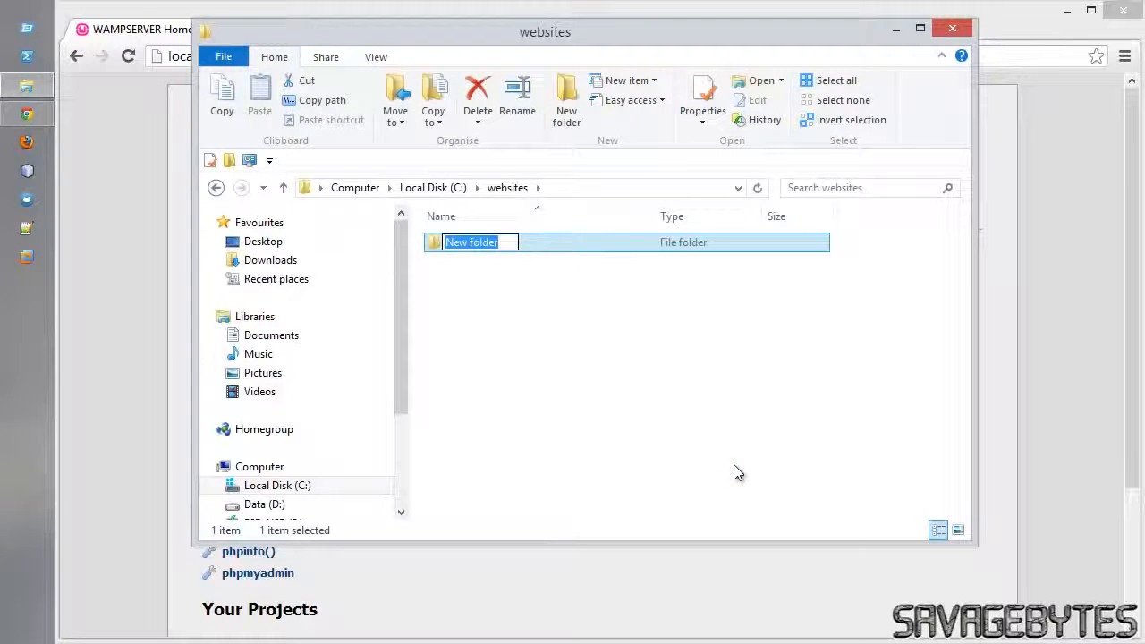
text(test)
key(Return)
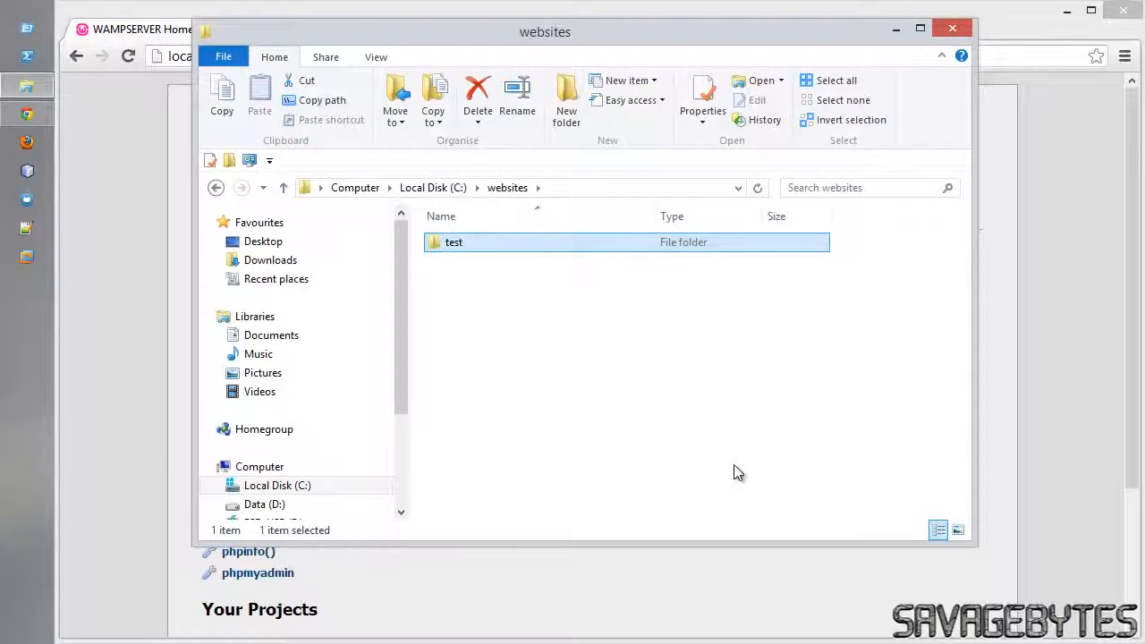
- Open the test folder and create a subfolder named "public" in it
key(Return)
right_click(550, 309)
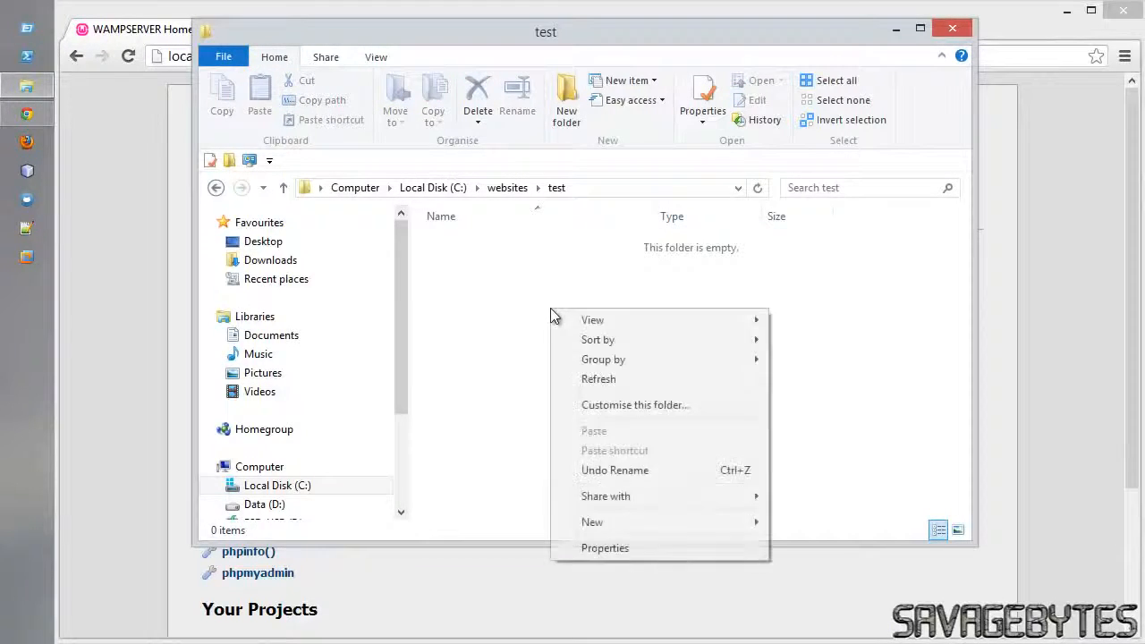
mouse_move(694, 523)
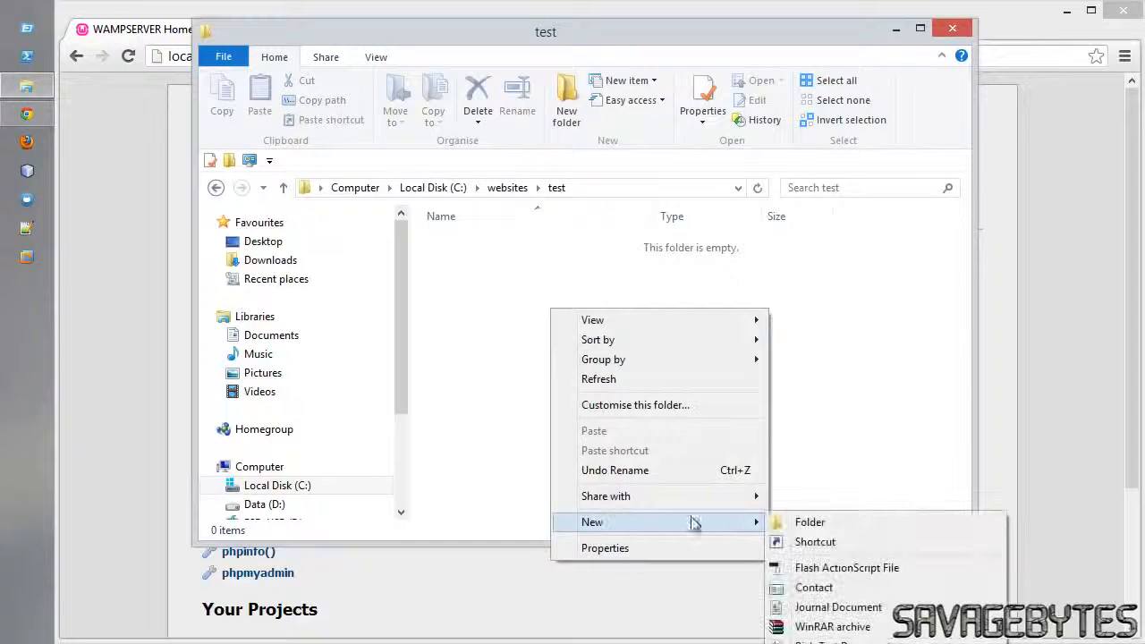
click(785, 524)
text(pu)
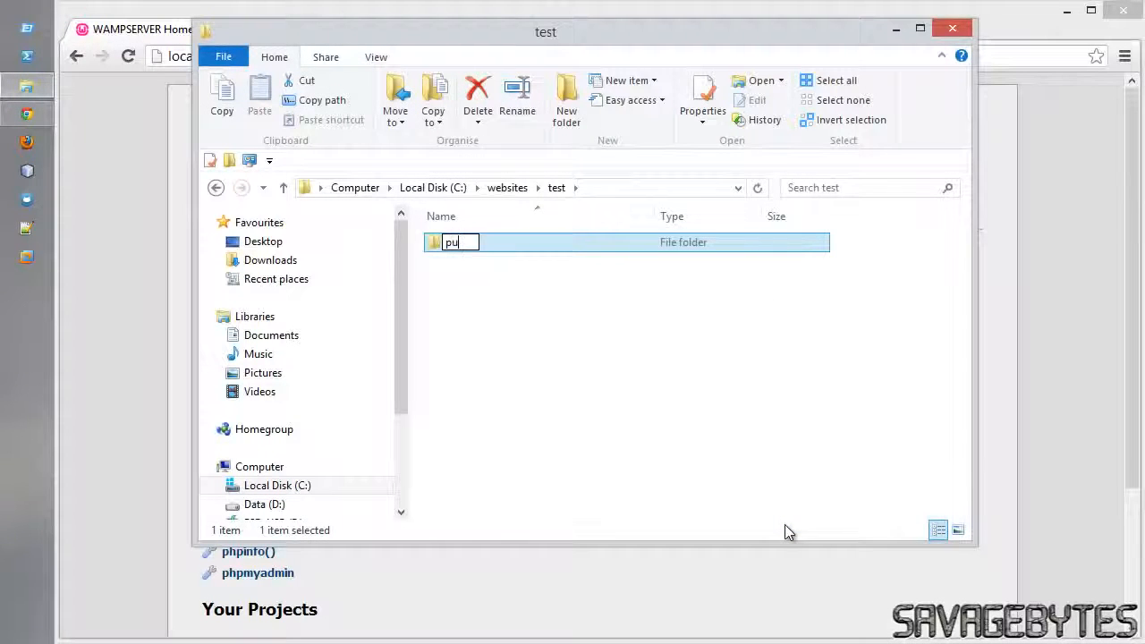
text(blic)
key(Return)
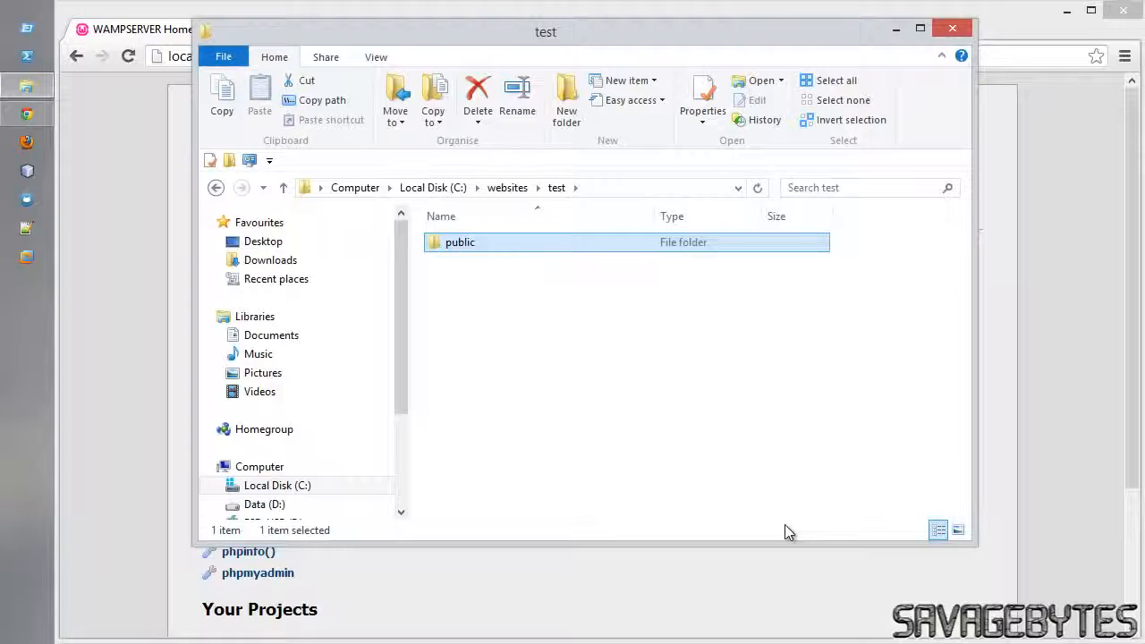
click(754, 456)
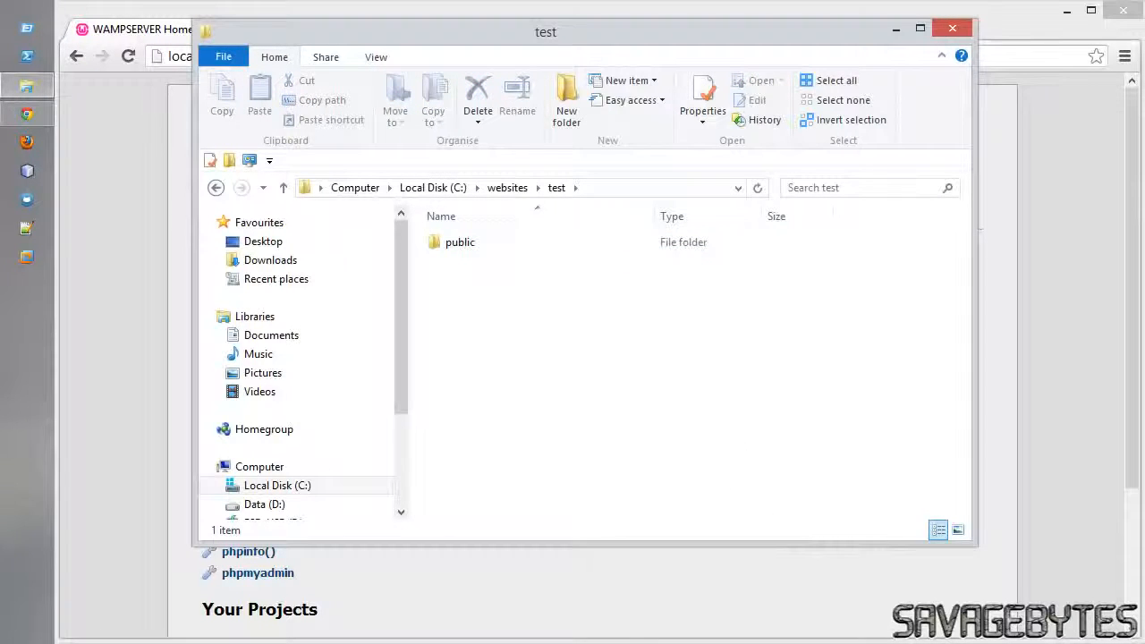
- Go to the folder C:\Windows\System32\Drivers\etc
click(288, 487)
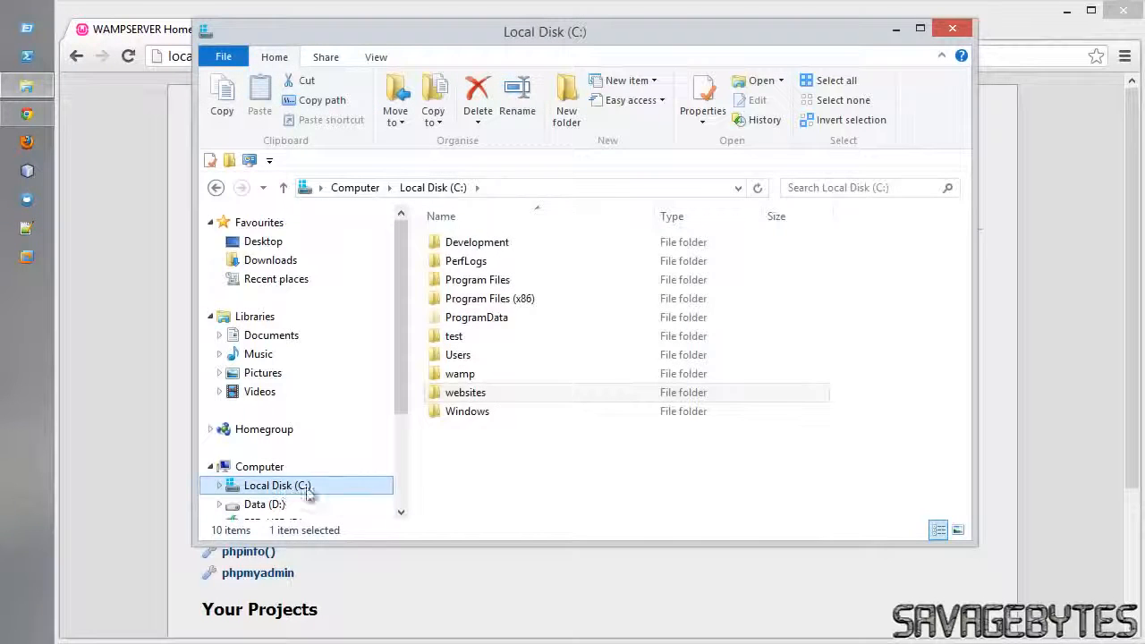
double_click(466, 412)
scroll(452, 420, down, 9)
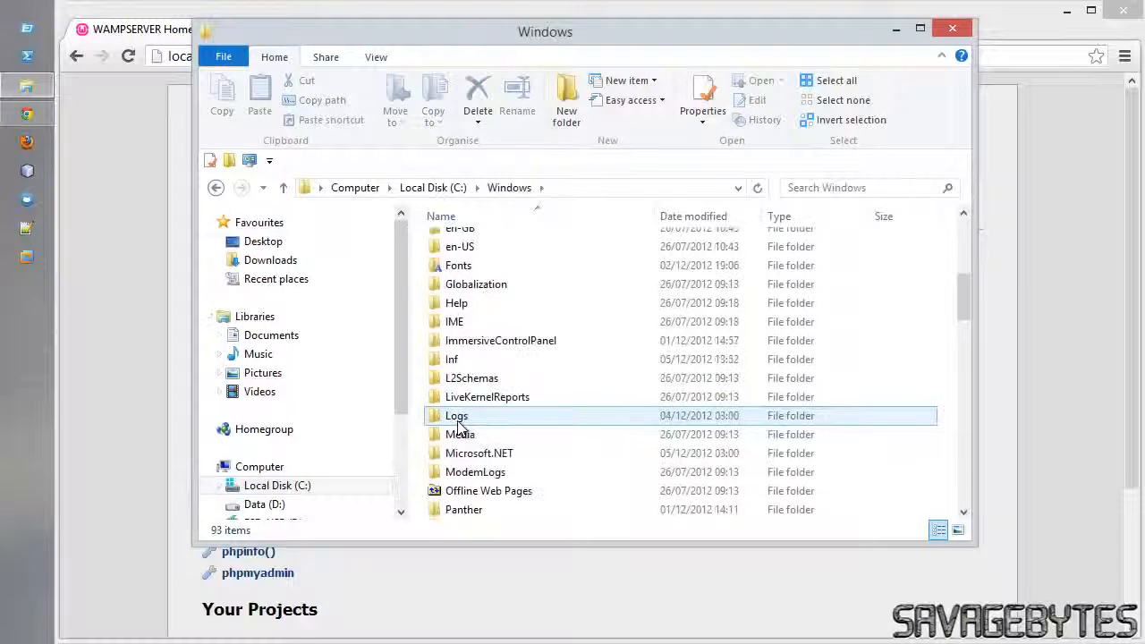
scroll(459, 428, down, 4)
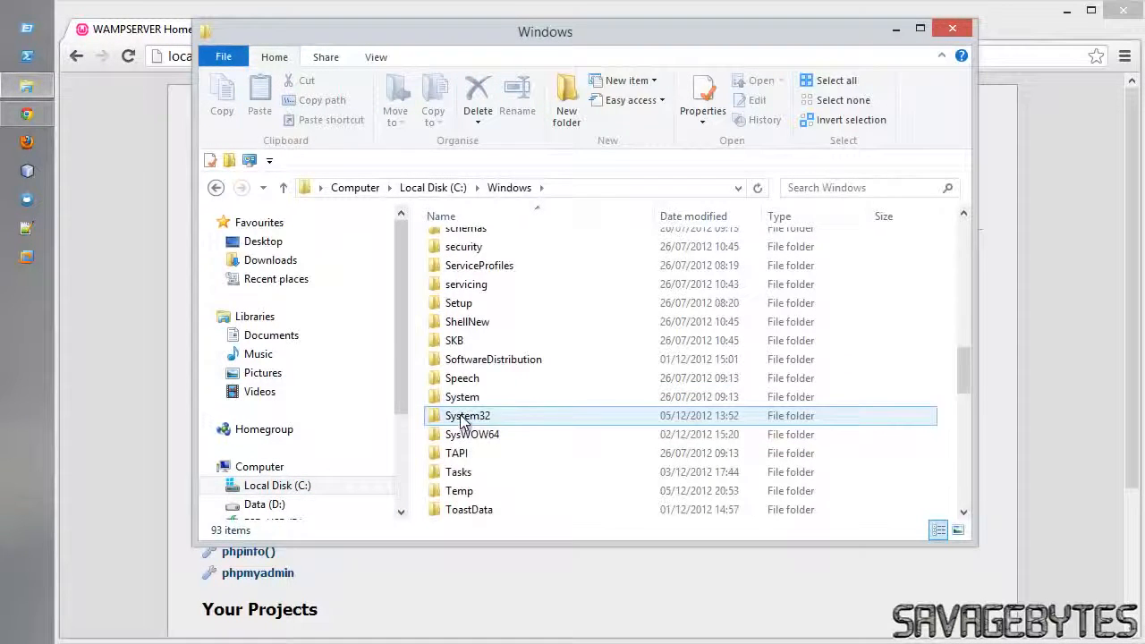
double_click(462, 417)
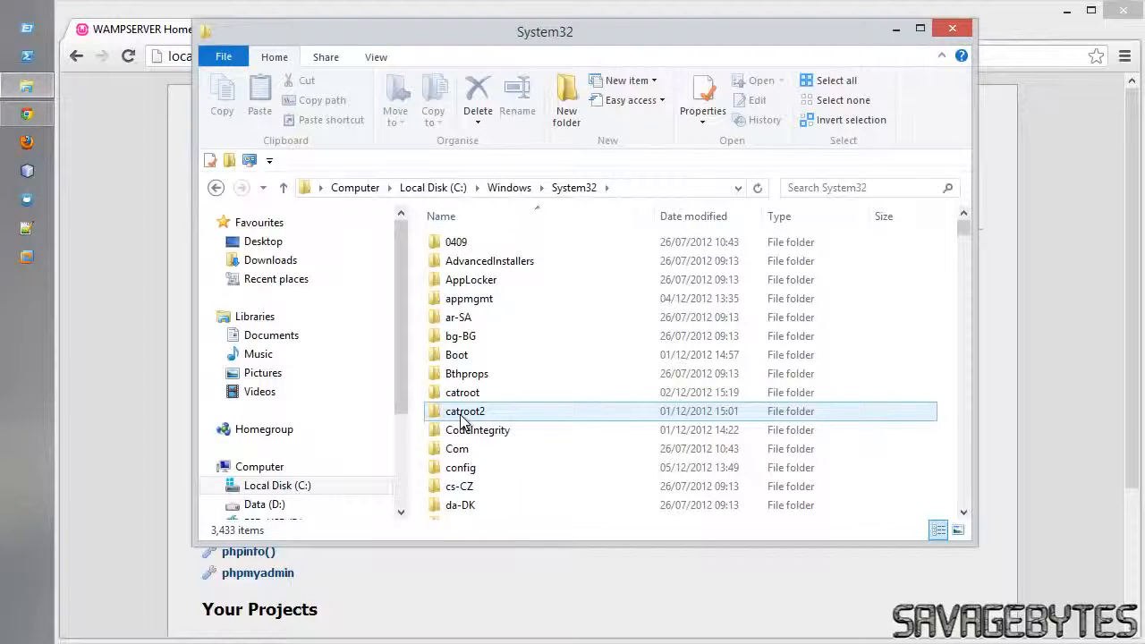
scroll(462, 420, down, 3)
click(465, 405)
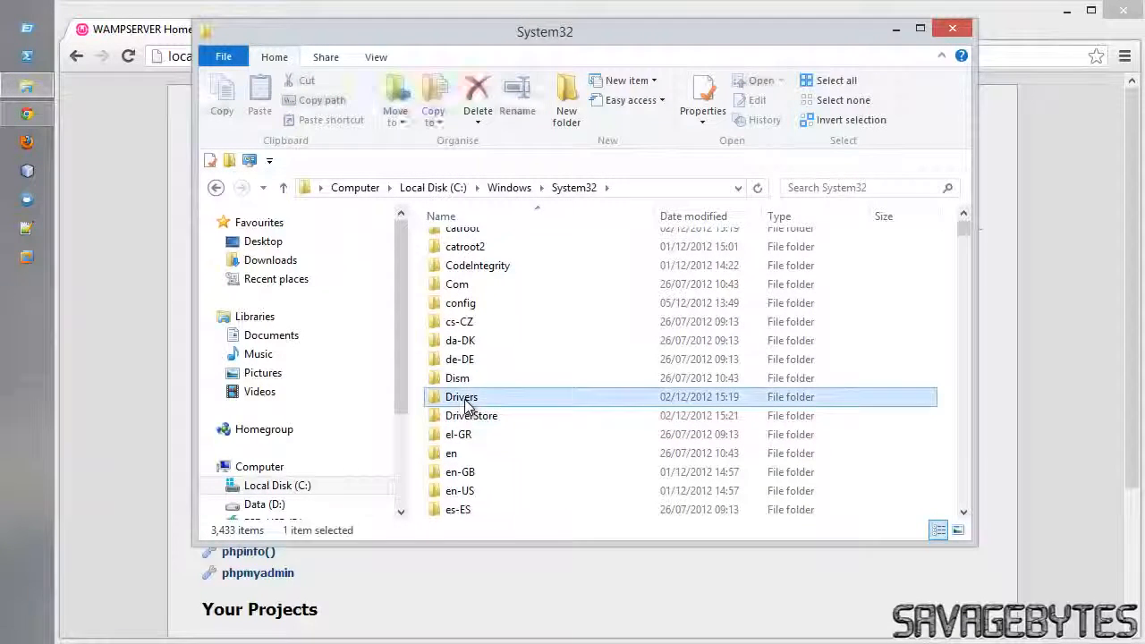
double_click(466, 405)
click(459, 287)
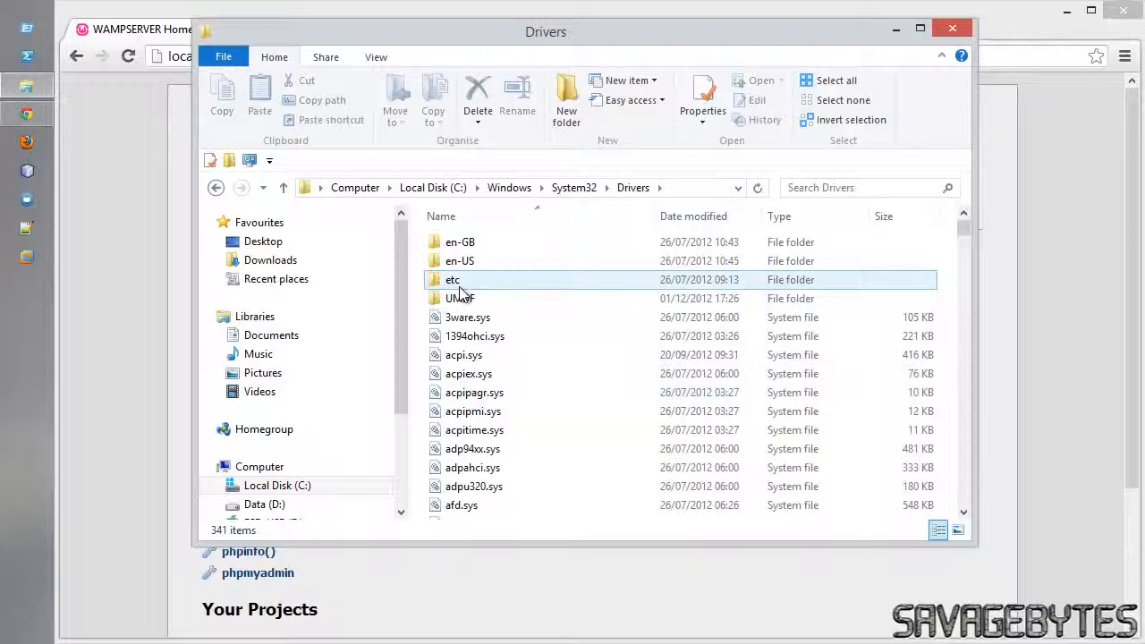
double_click(460, 286)
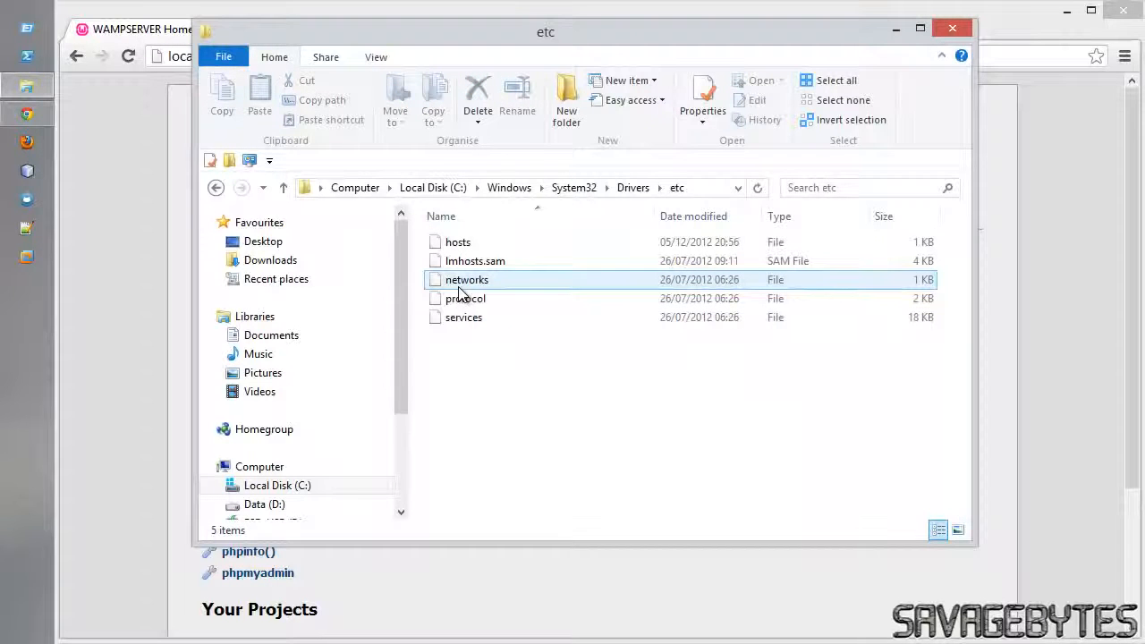
- Open the hosts file from the etc folder in Notepad++ for editing
click(458, 242)
right_click(457, 242)
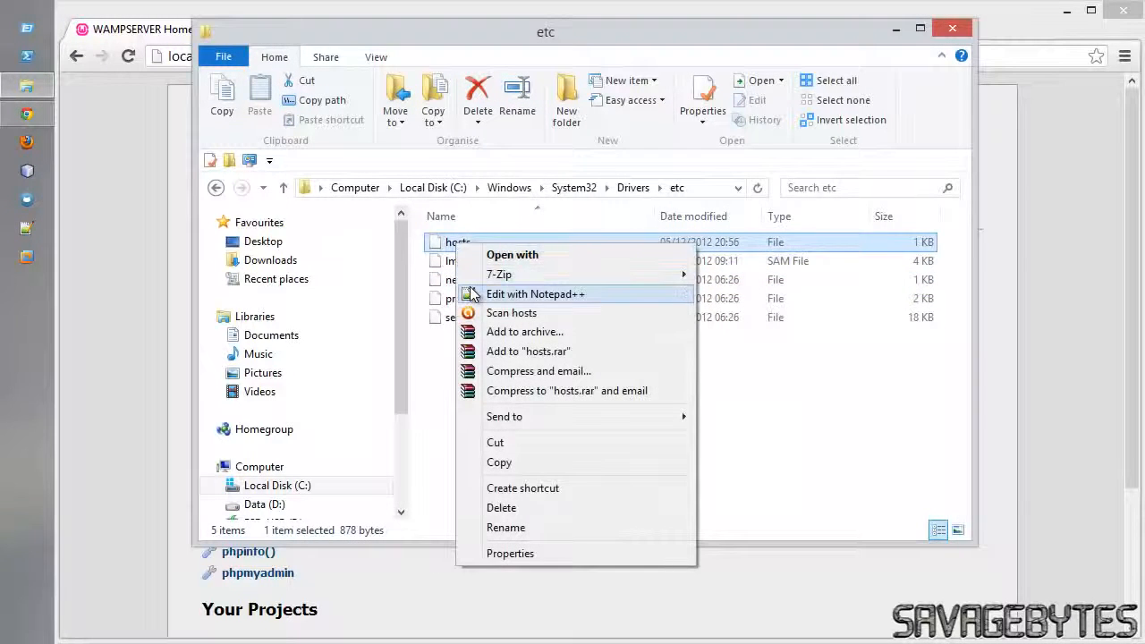
click(535, 294)
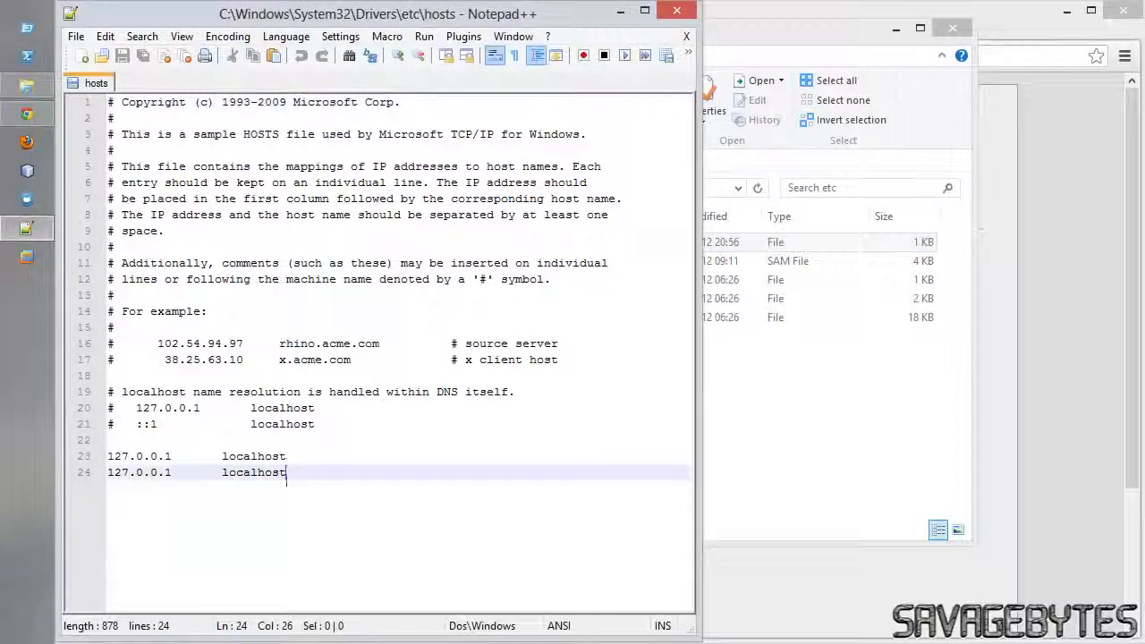
- Replace the host name in the last 127.0.0.1 entry on line 24 with "test" and save the hosts file
key(BackSpace)
key(BackSpace)
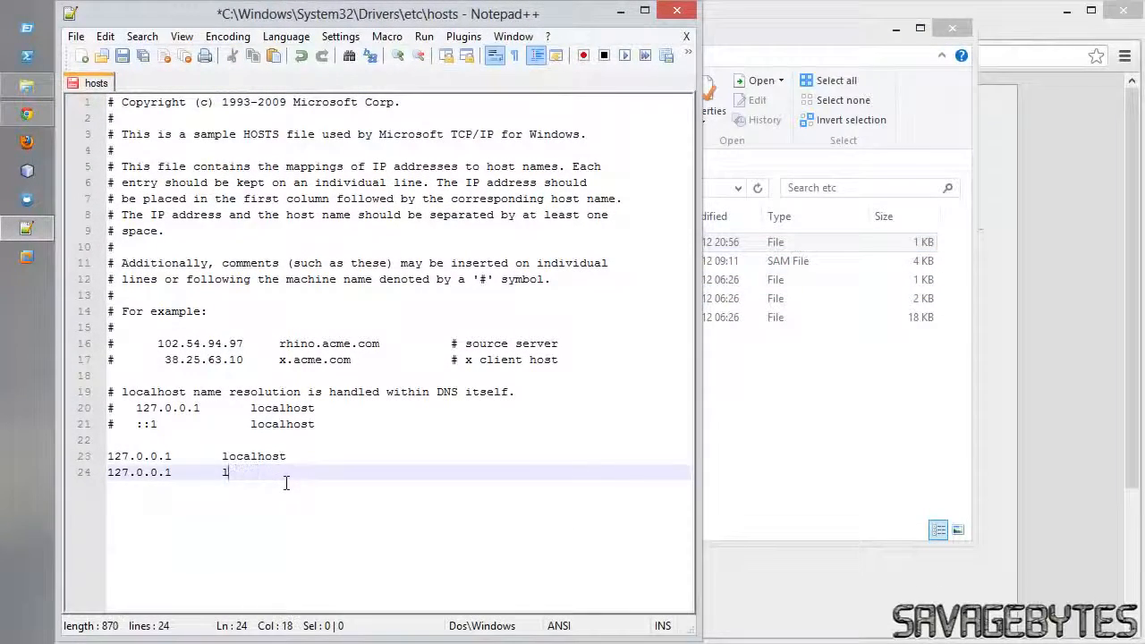
key(BackSpace)
text(test)
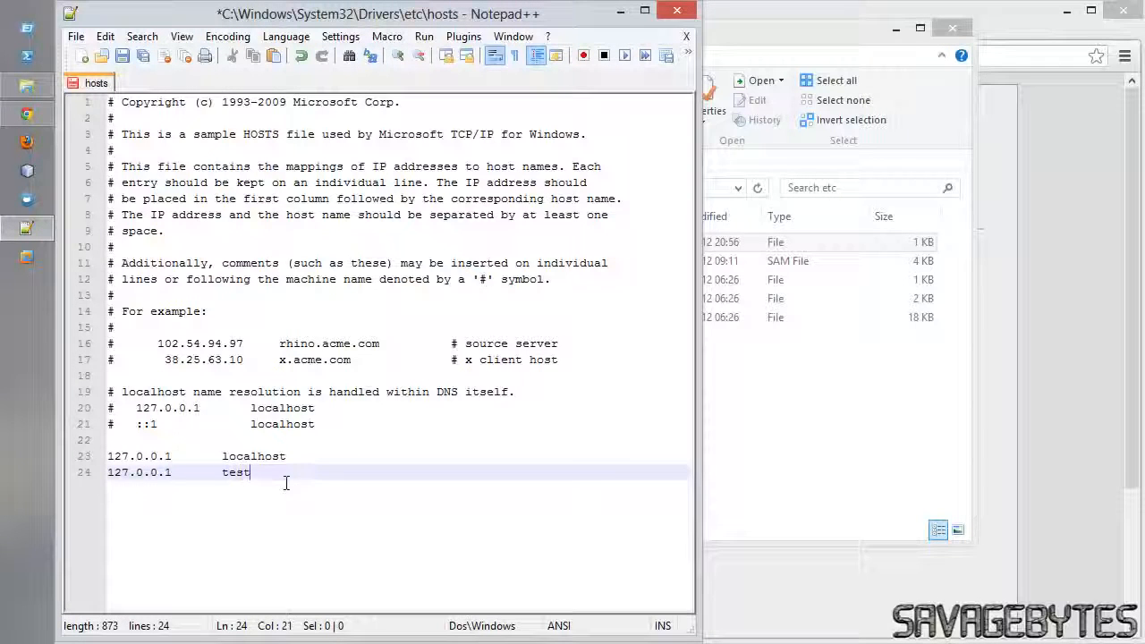
click(76, 36)
click(97, 117)
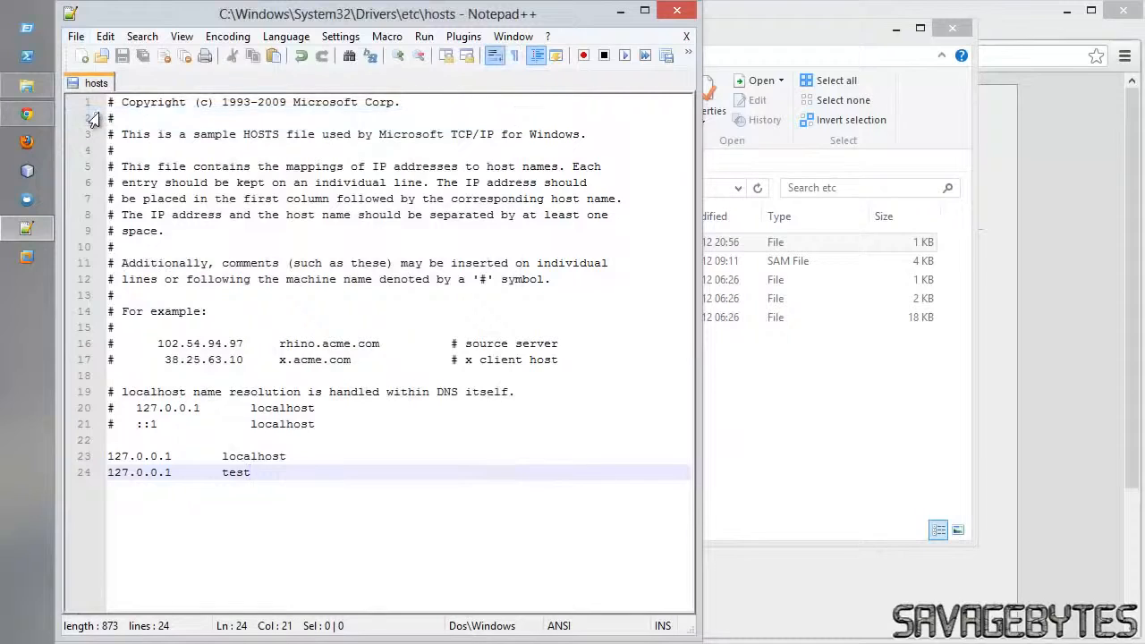
click(621, 11)
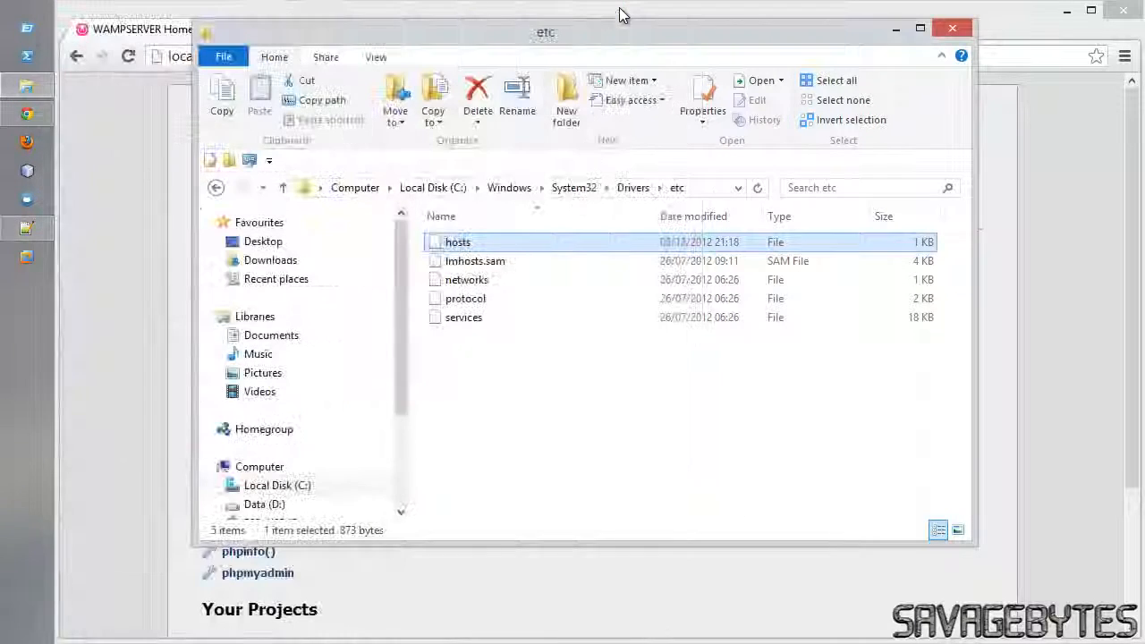
click(890, 32)
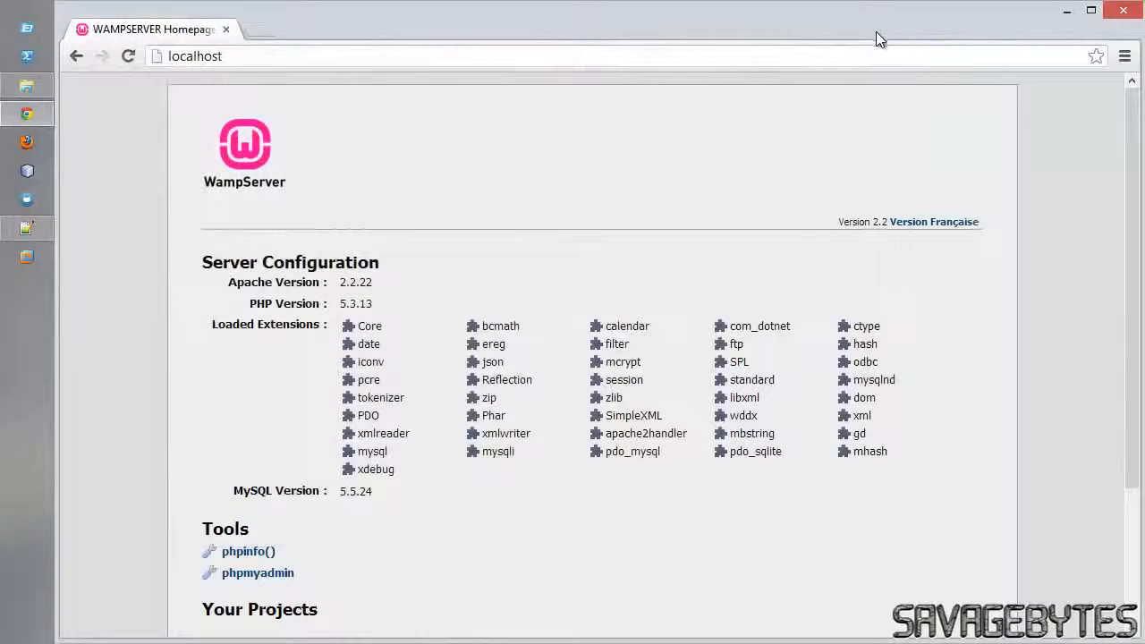
click(792, 56)
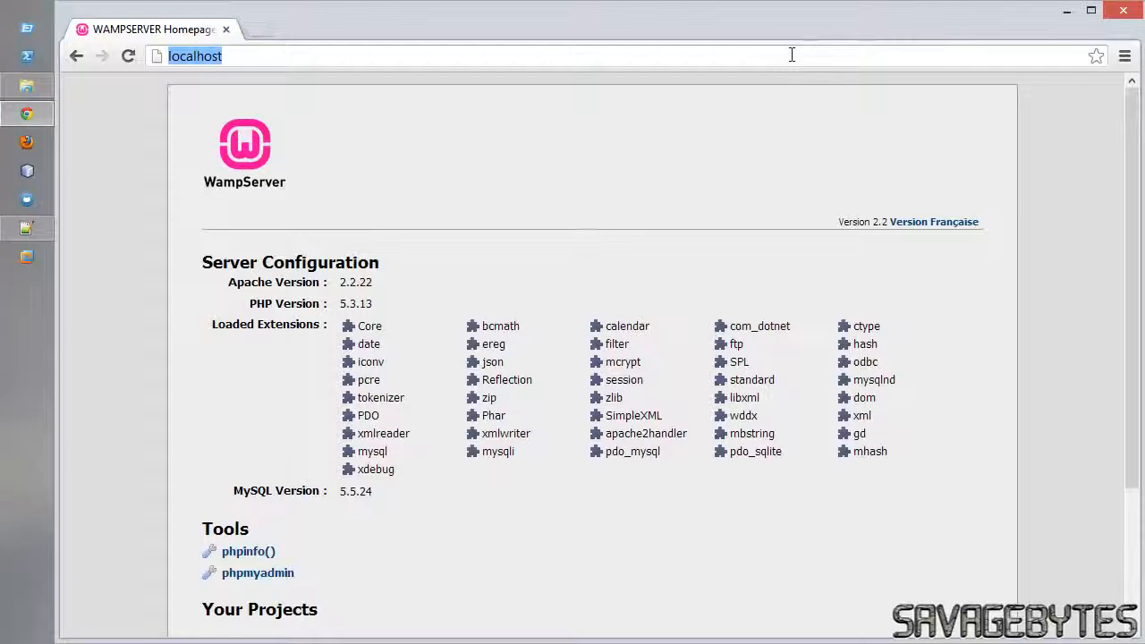
text(test)
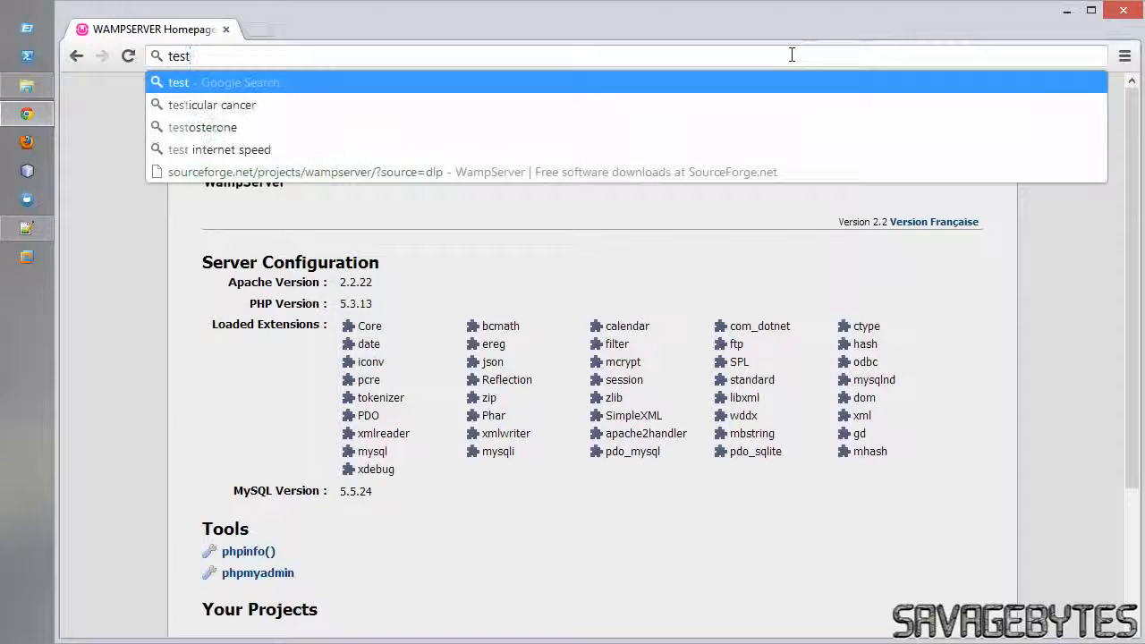
key(Return)
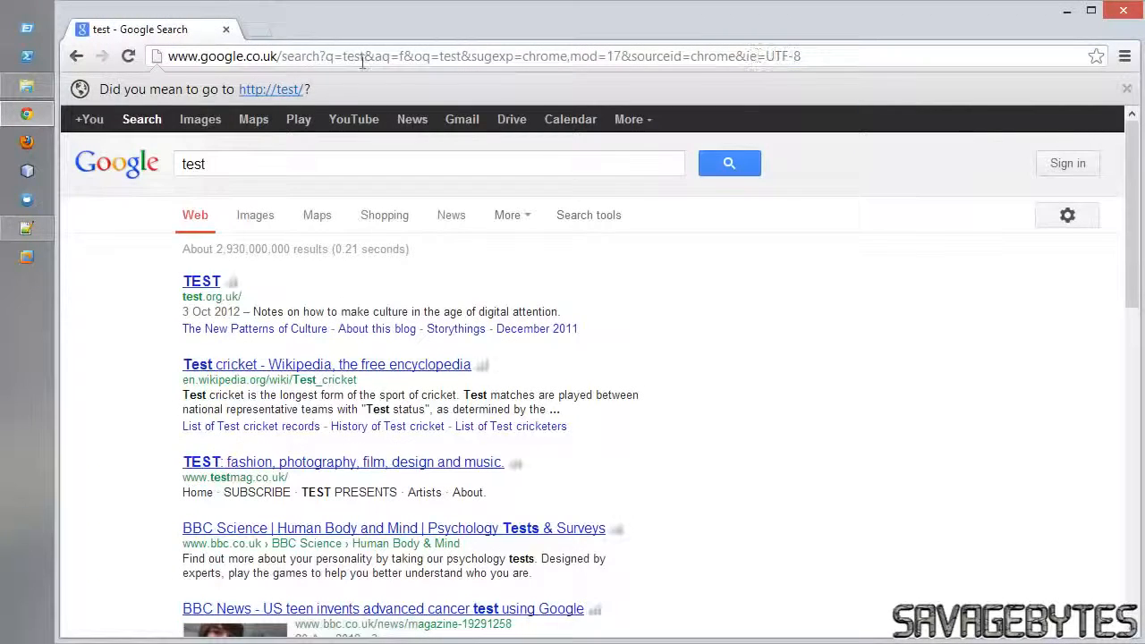
click(287, 89)
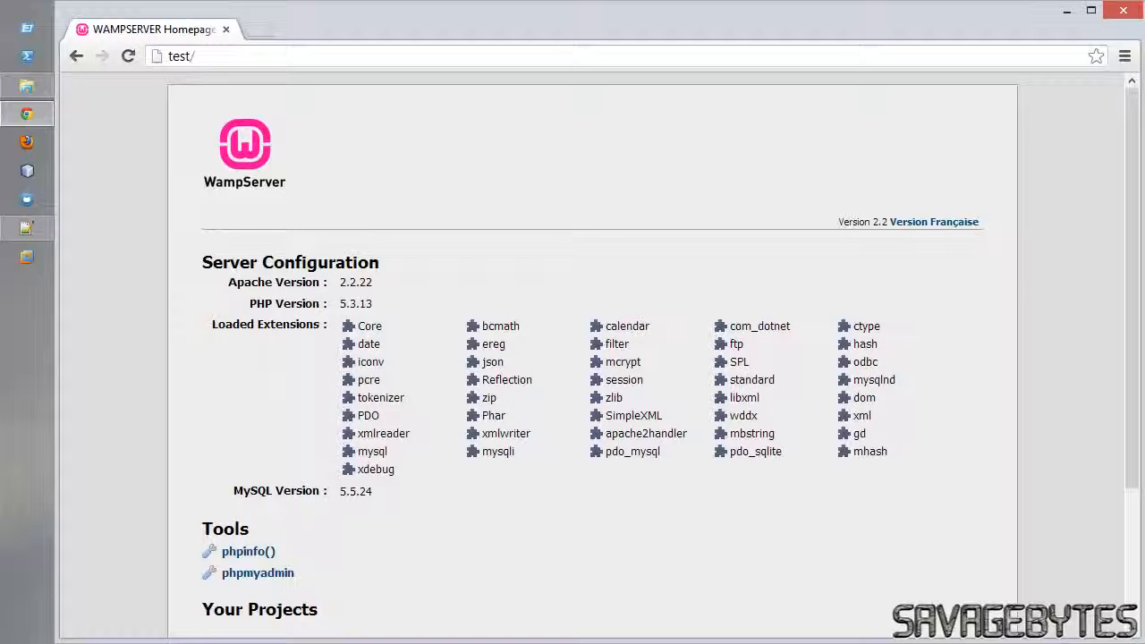
- Switch back to Notepad++ and open httpd.conf from C:\wamp\bin\apache\apache2.2.22\conf
click(41, 238)
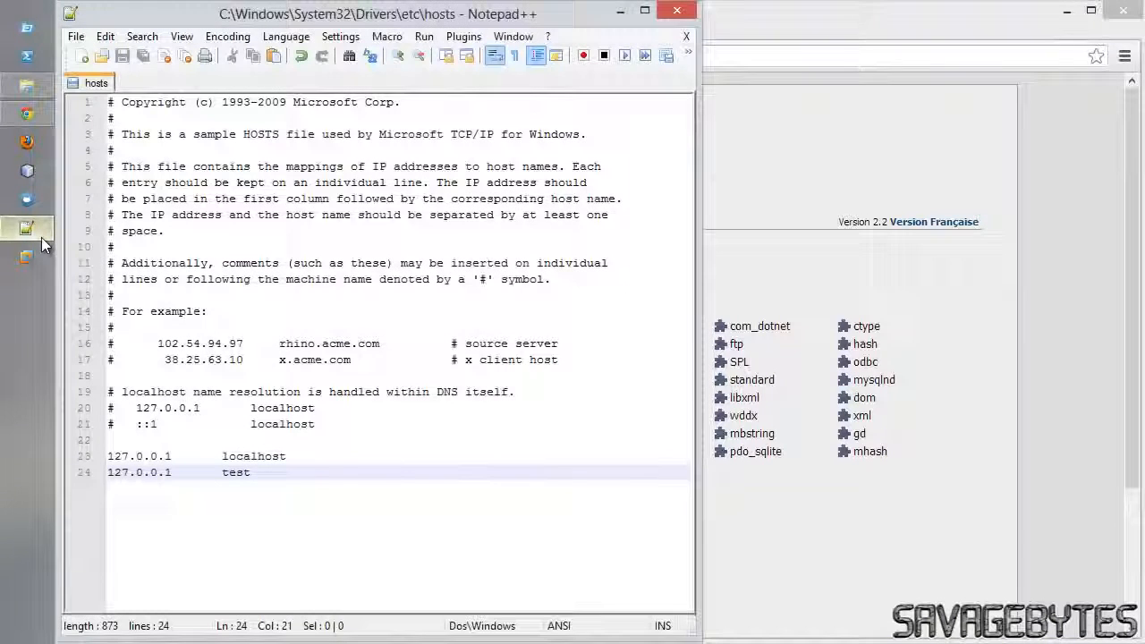
click(101, 57)
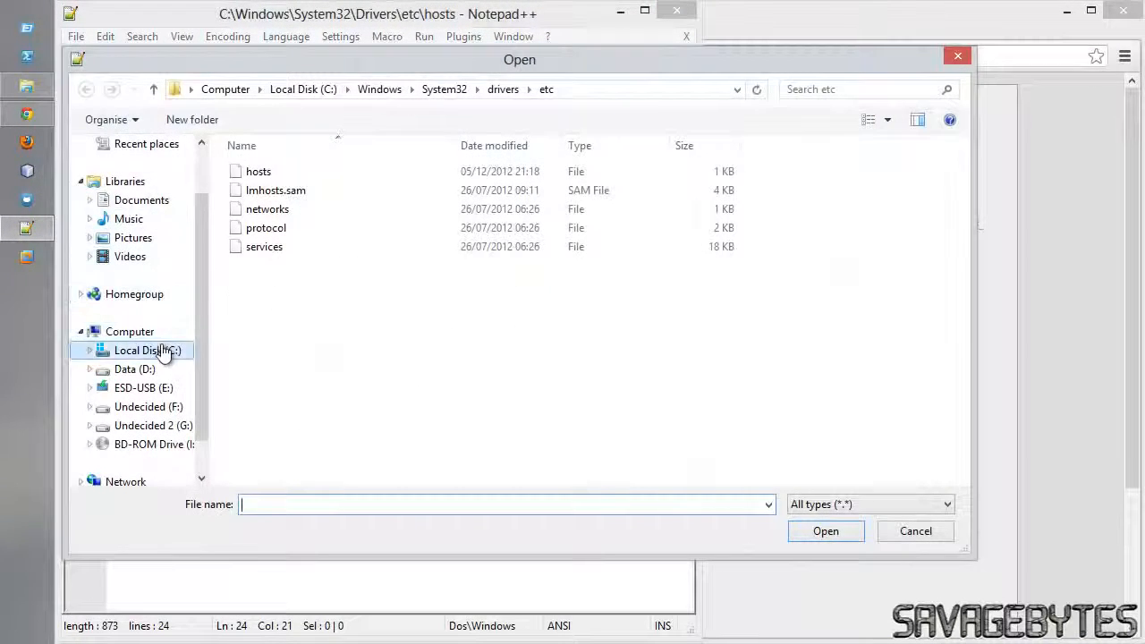
click(161, 351)
double_click(238, 303)
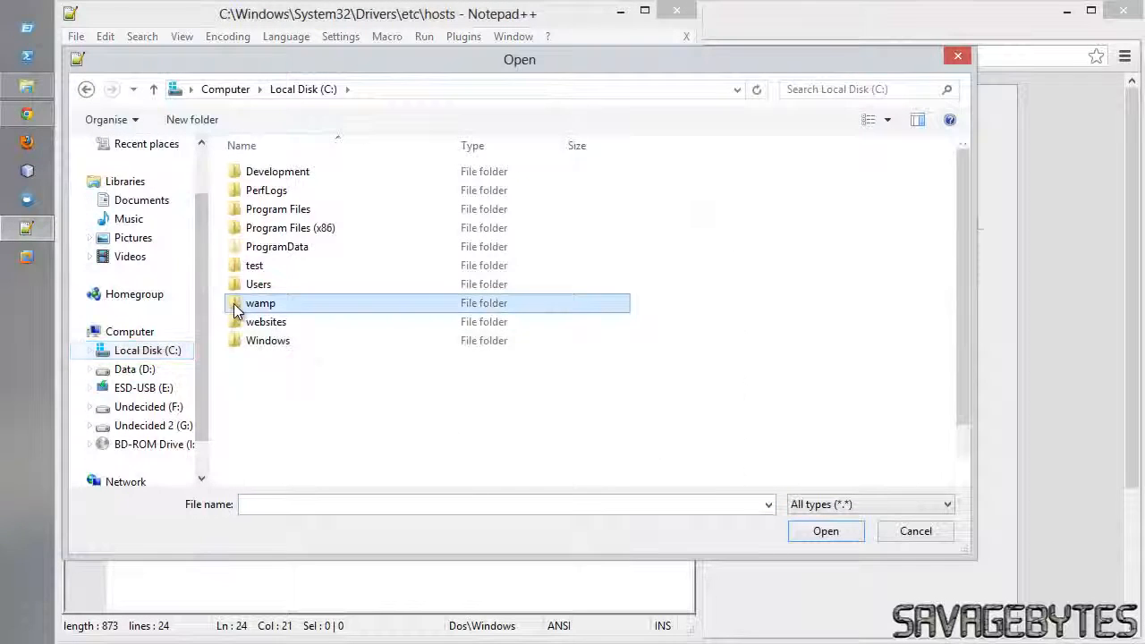
double_click(251, 212)
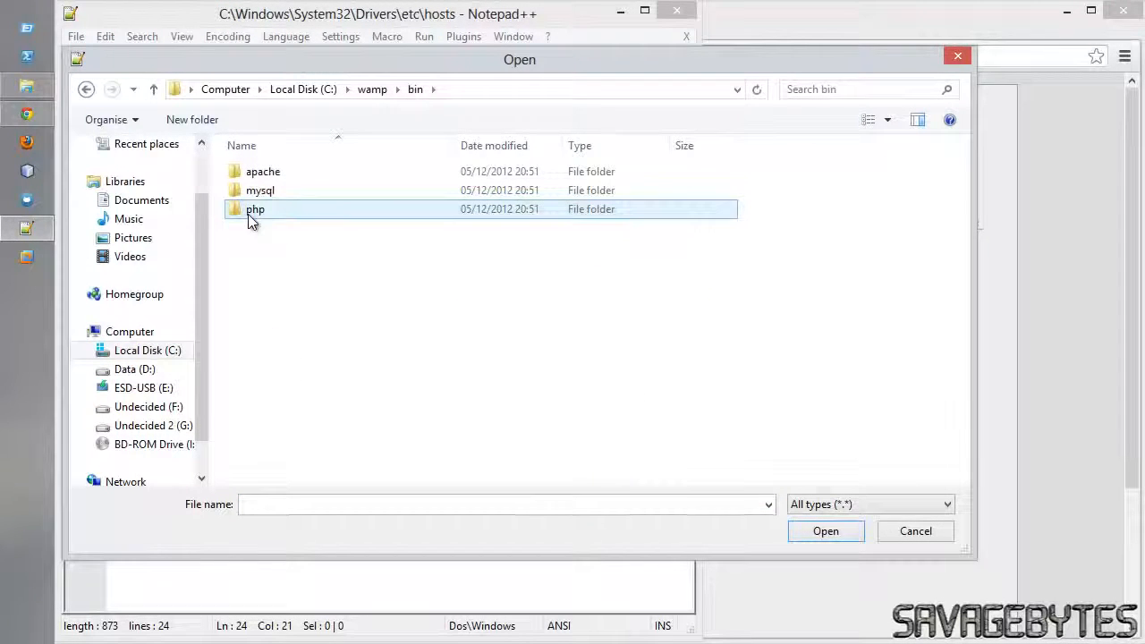
double_click(255, 172)
double_click(259, 171)
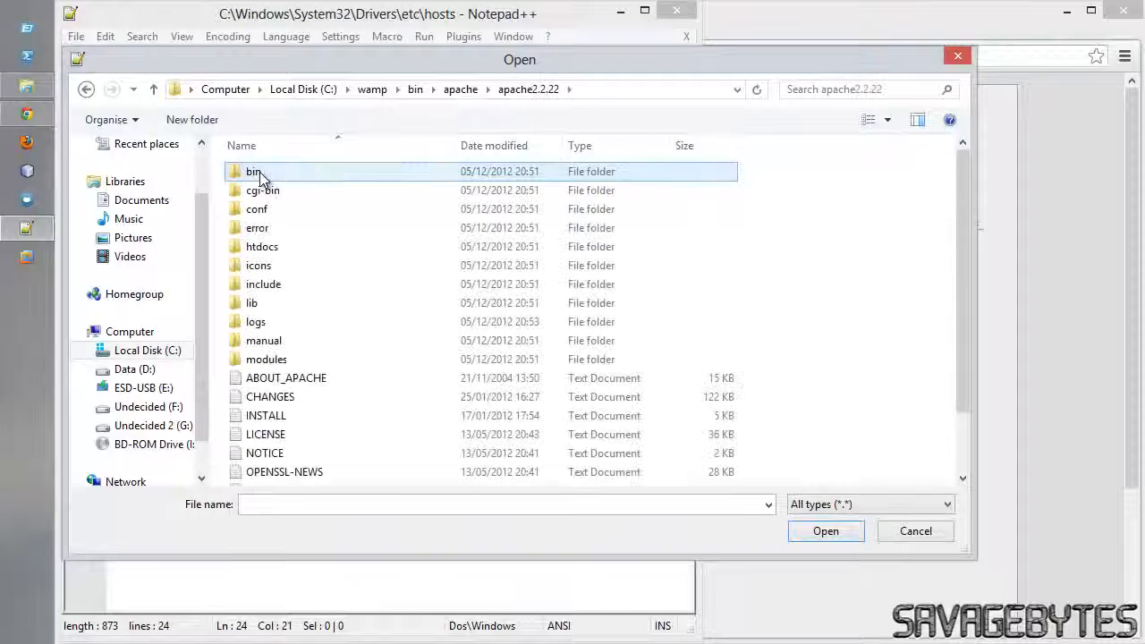
double_click(257, 211)
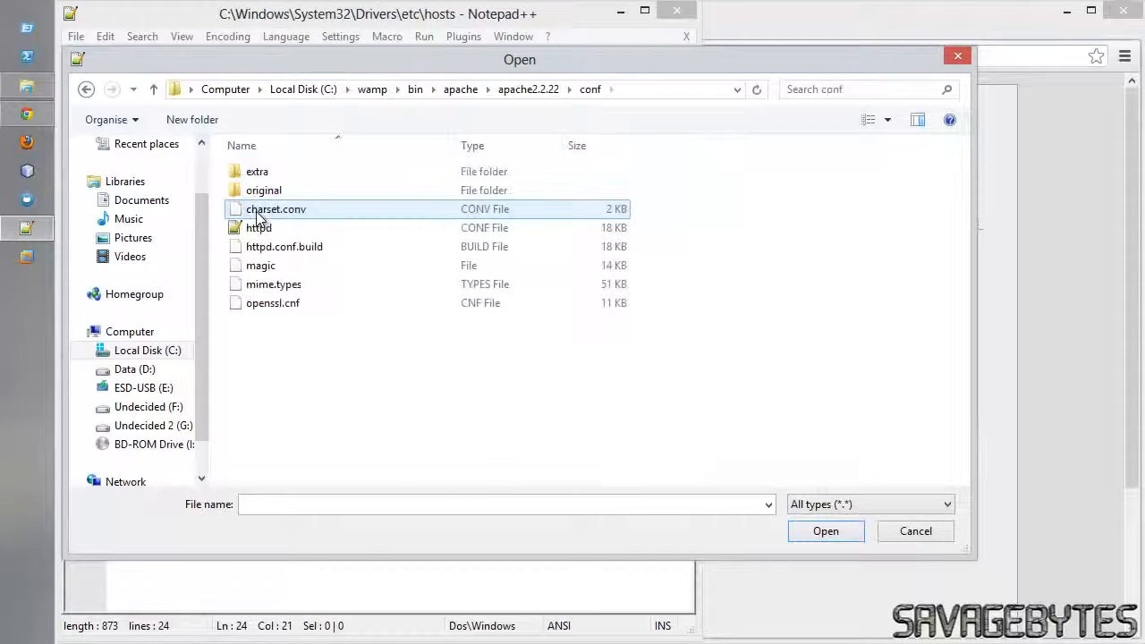
double_click(259, 229)
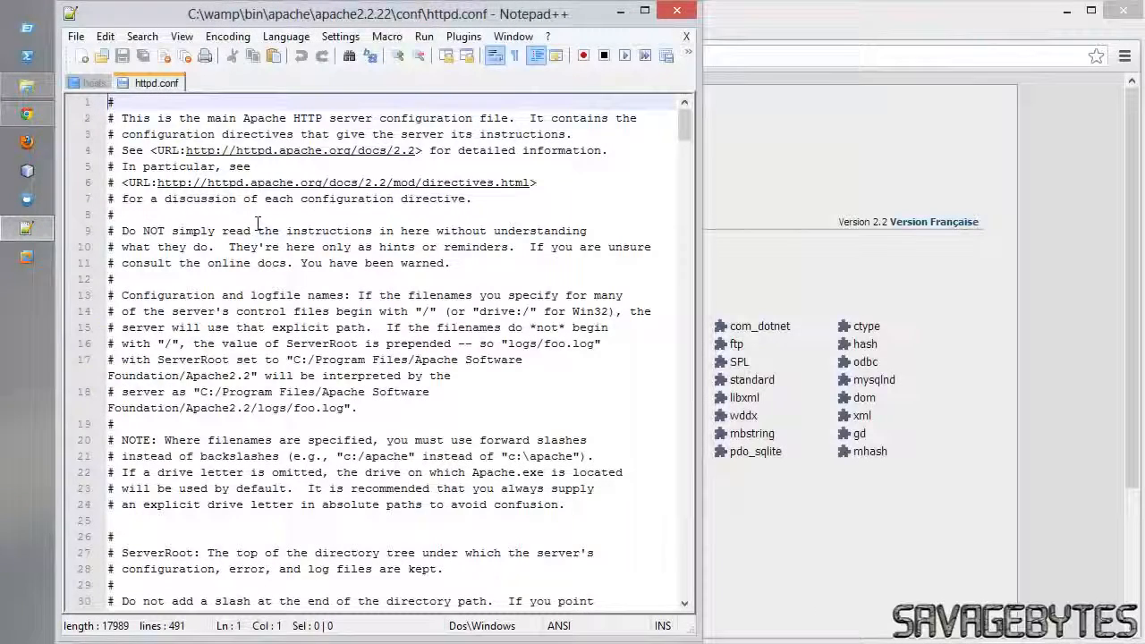
- Find "mod_rew" in httpd.conf and uncomment the LoadModule rewrite_module line
click(271, 119)
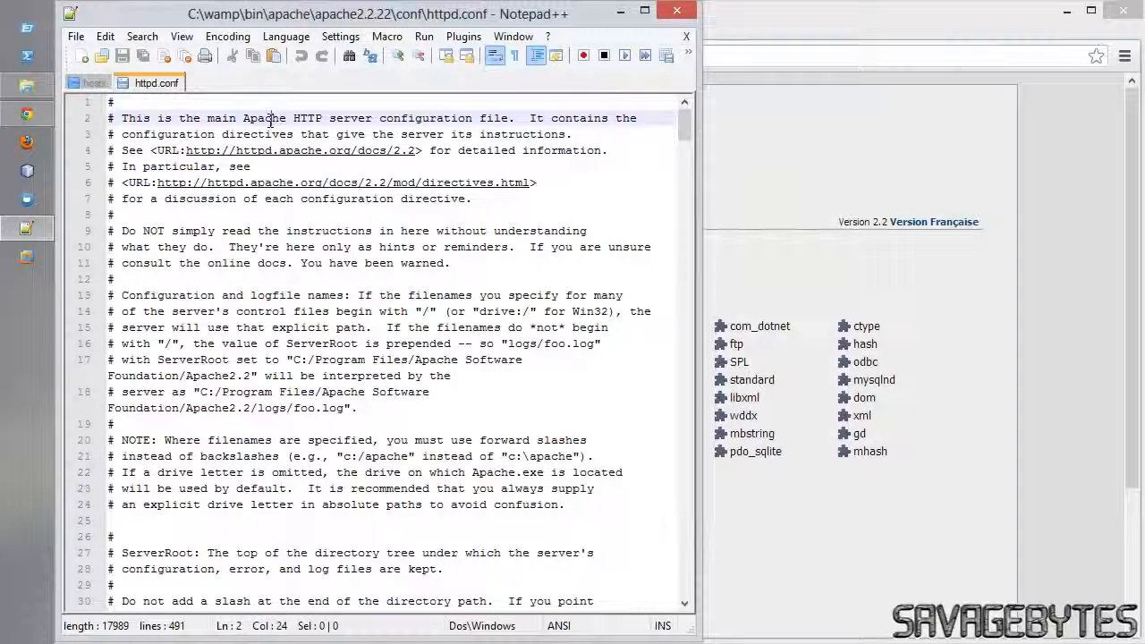
double_click(270, 119)
key(ctrl+f)
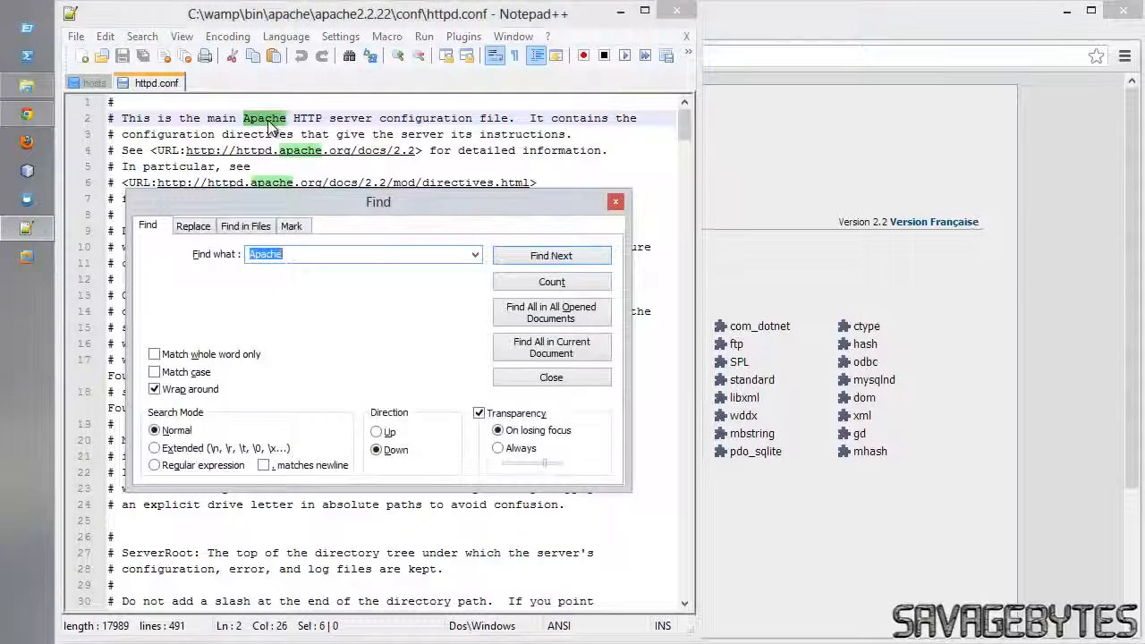
text(mod)
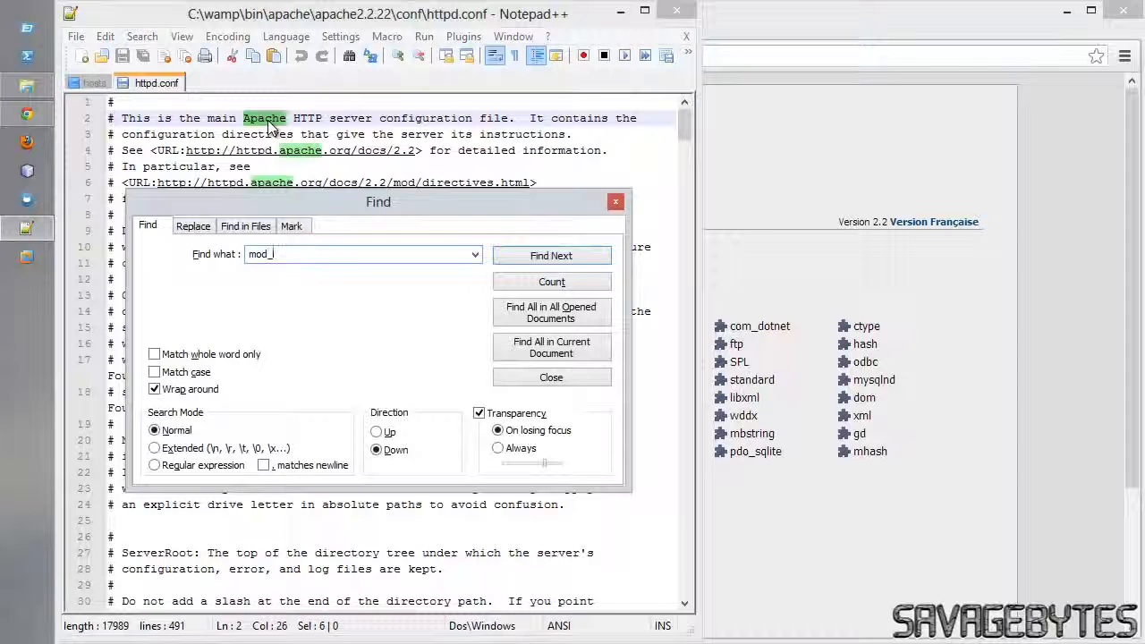
text(_rew)
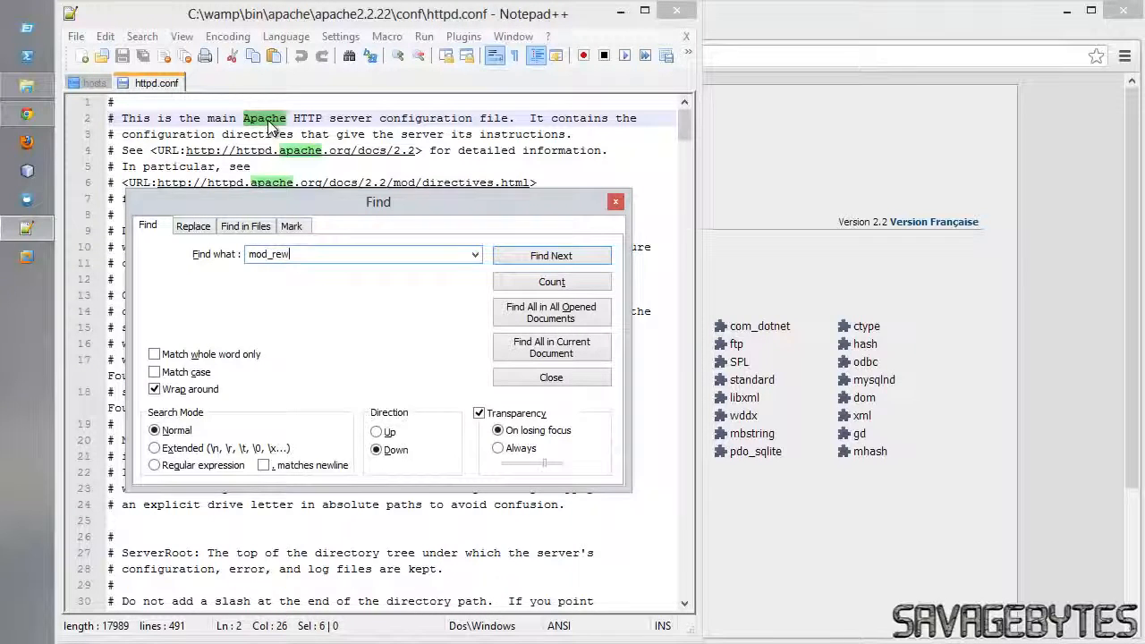
key(Return)
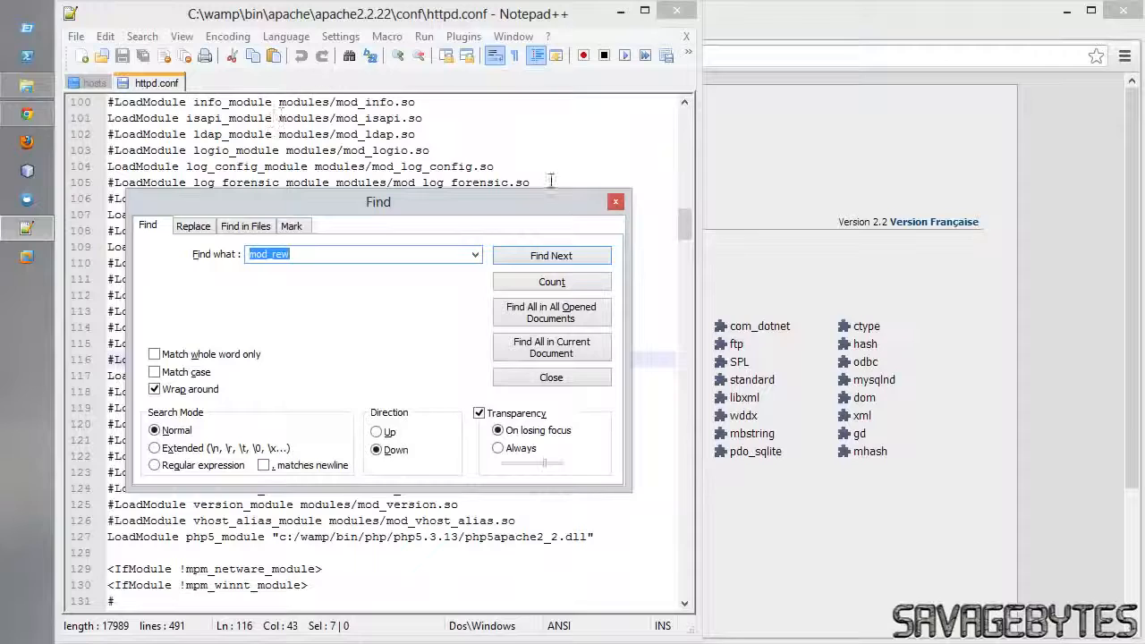
click(615, 201)
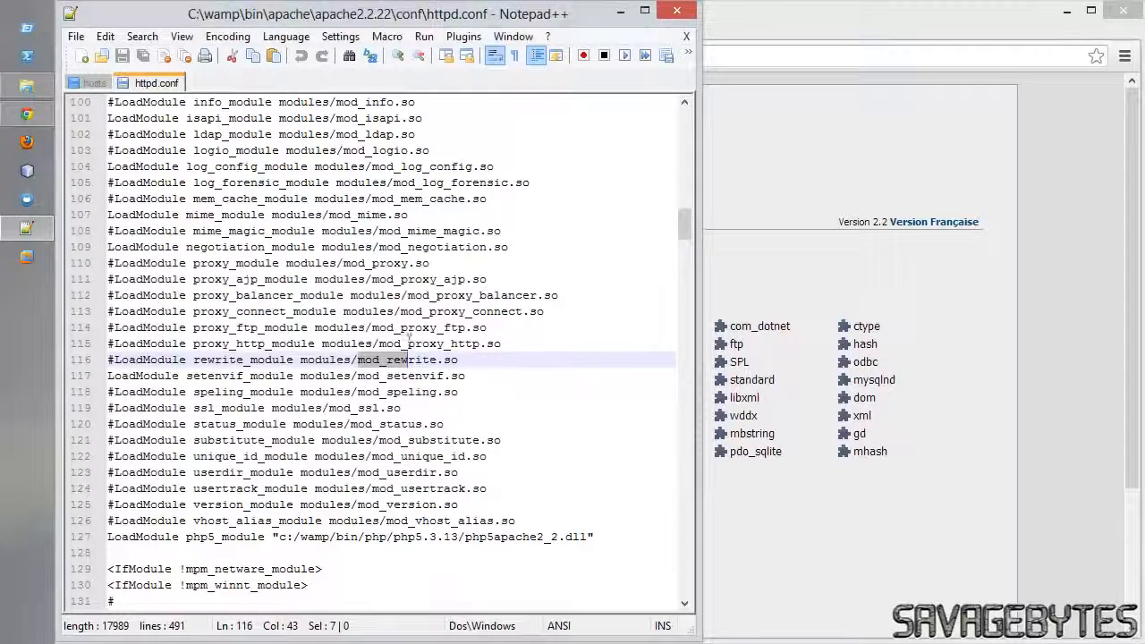
click(115, 361)
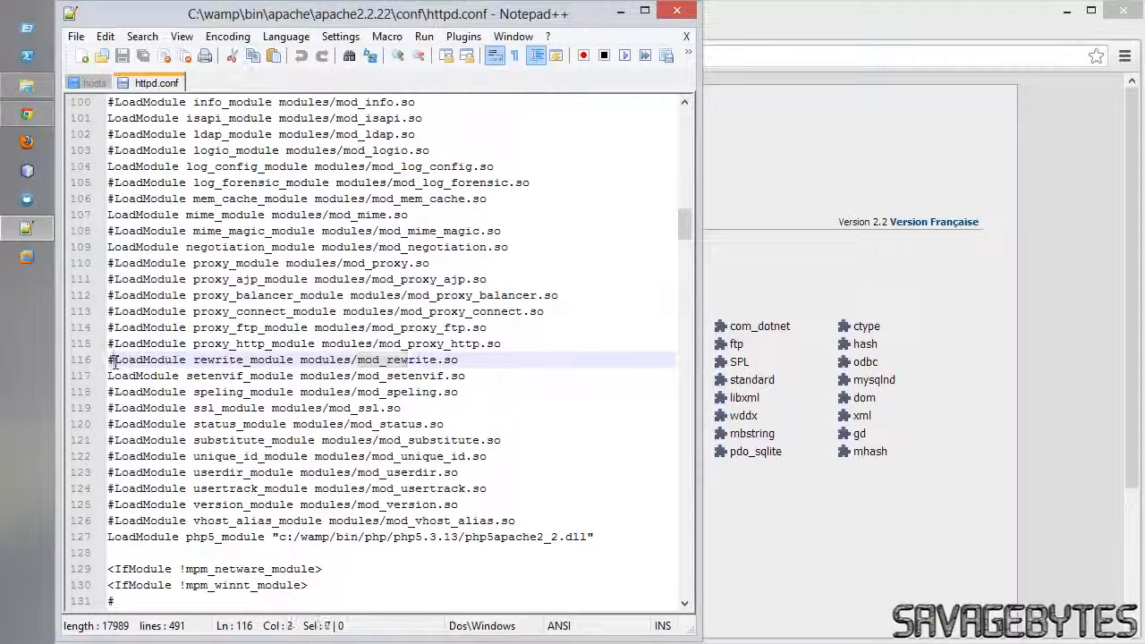
key(BackSpace)
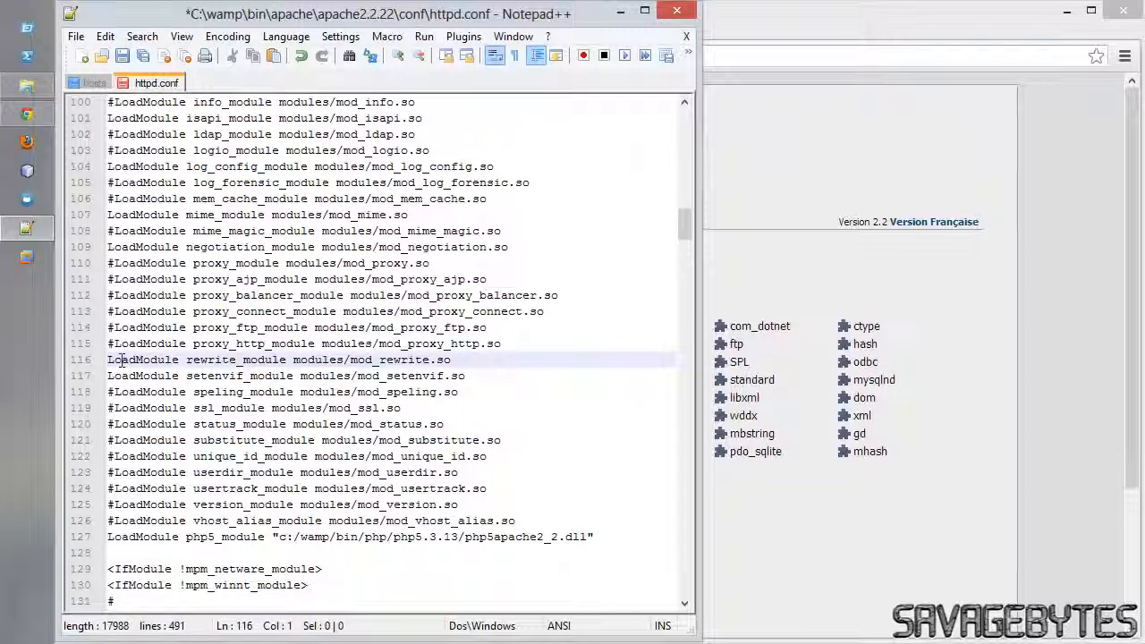
- Find "vhosts.conf" in httpd.conf, uncomment the Include conf/extra/httpd-vhosts.conf line, and save the file
double_click(121, 359)
key(ctrl+f)
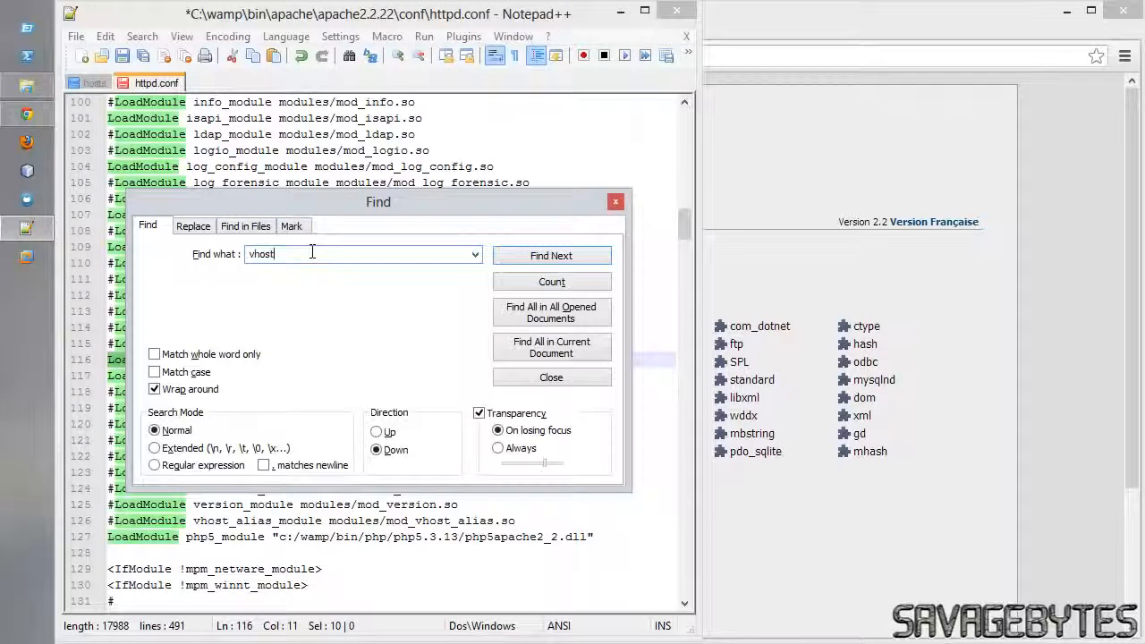
click(504, 258)
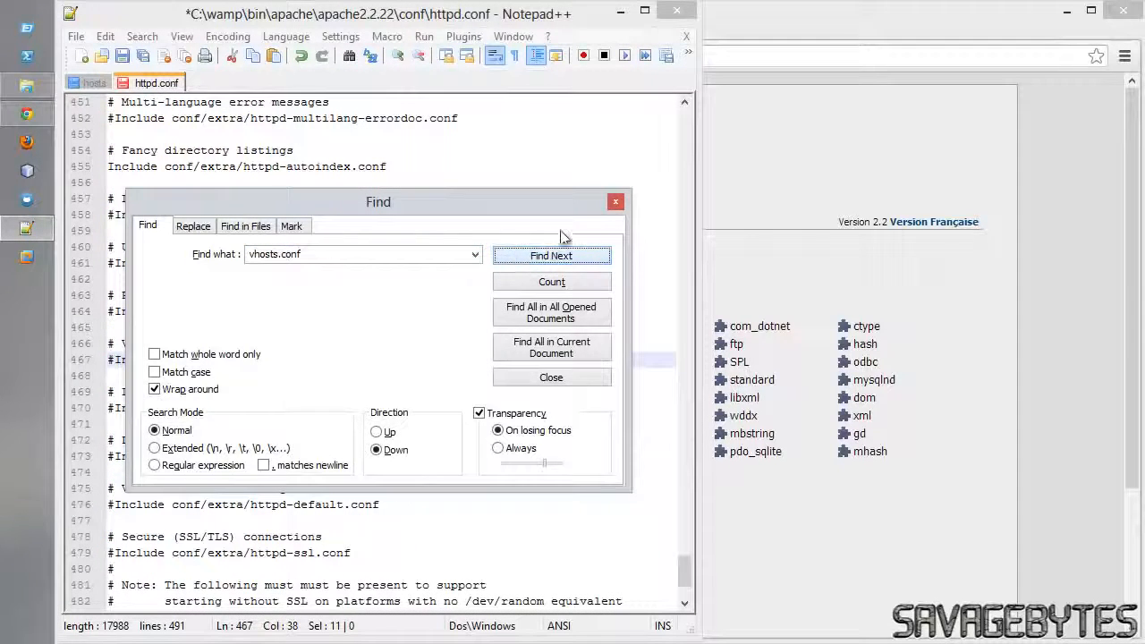
click(615, 201)
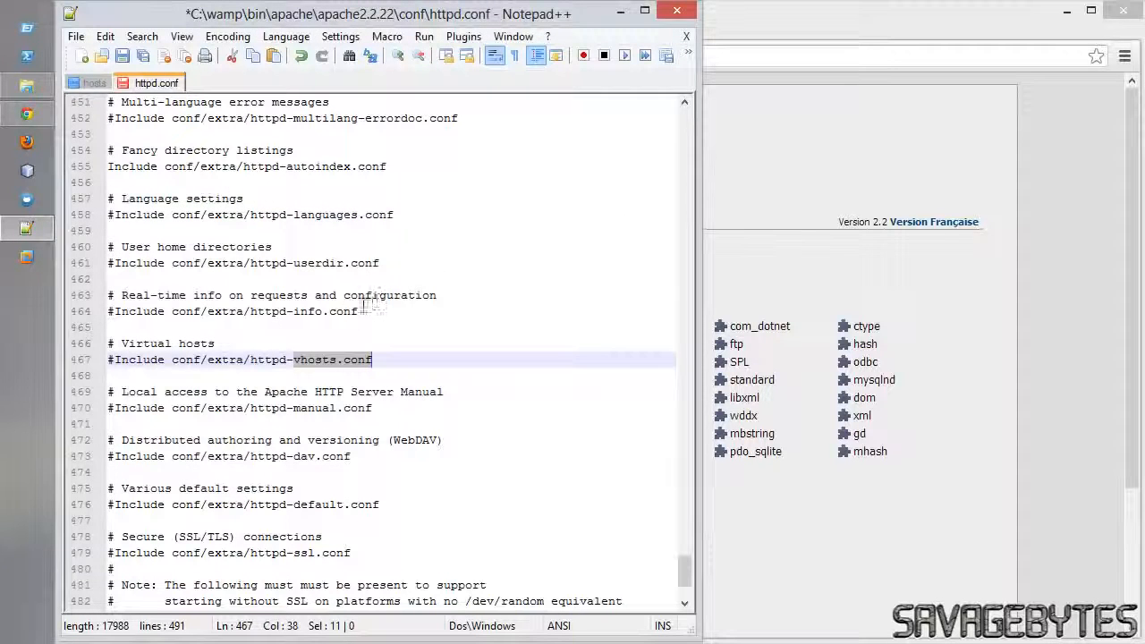
click(115, 360)
key(BackSpace)
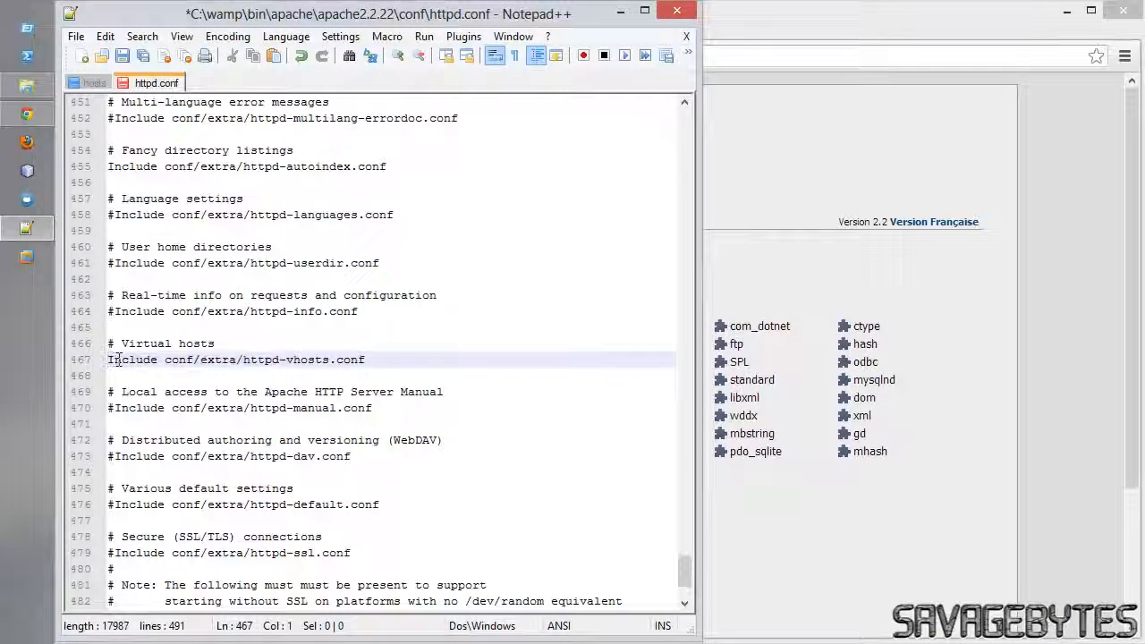
click(76, 36)
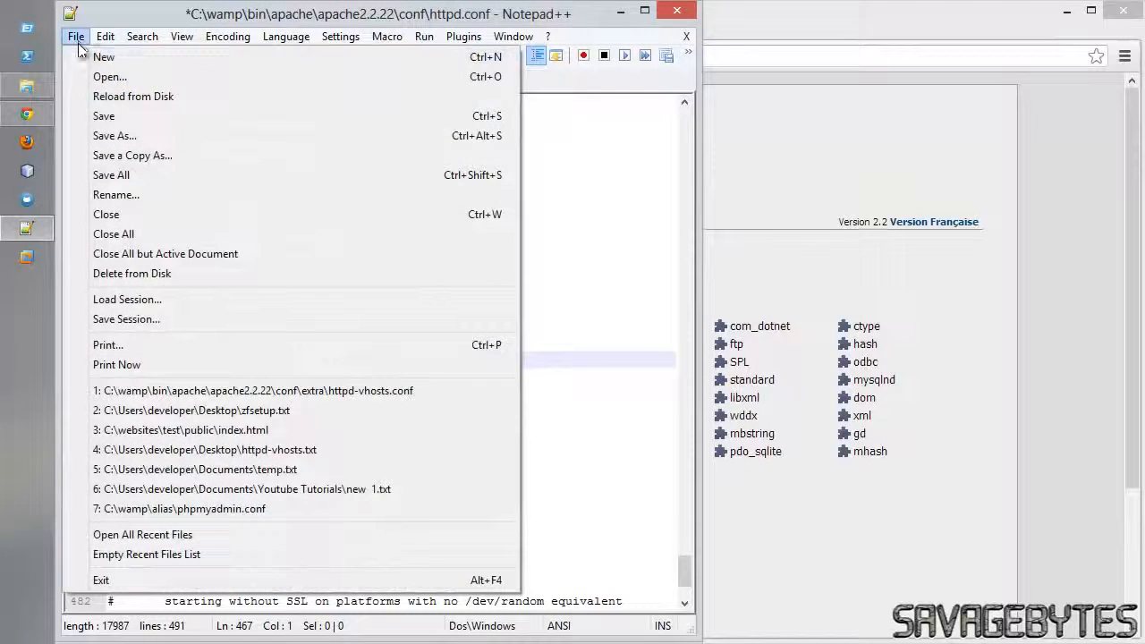
click(86, 117)
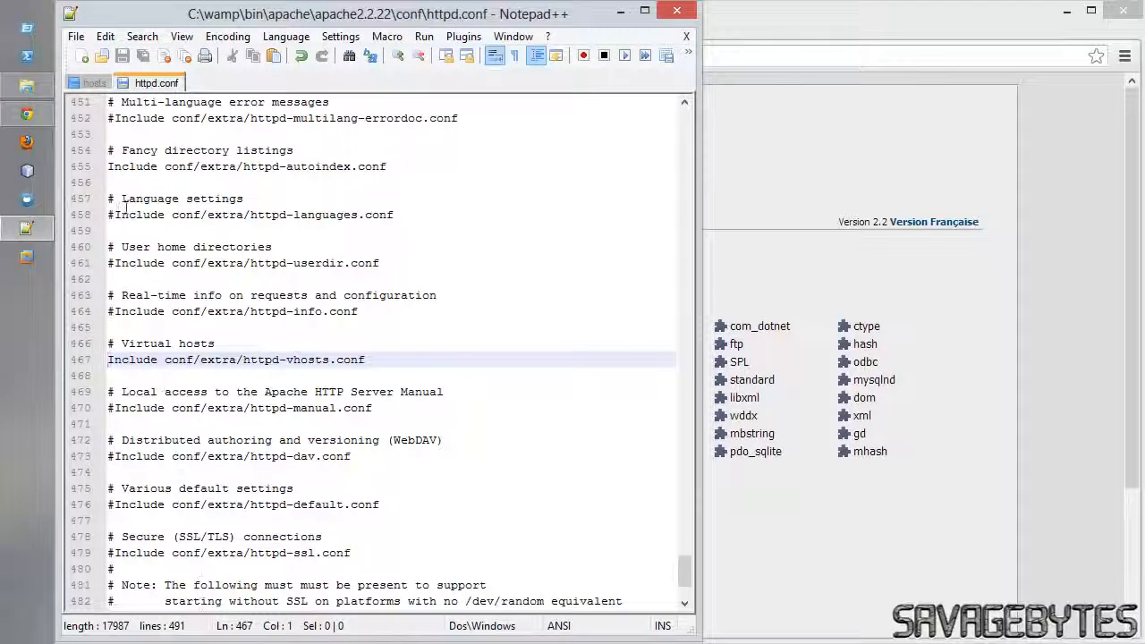
- Open httpd-vhosts.conf from the conf\extra folder and check its NameVirtualHost *:80 line
click(102, 56)
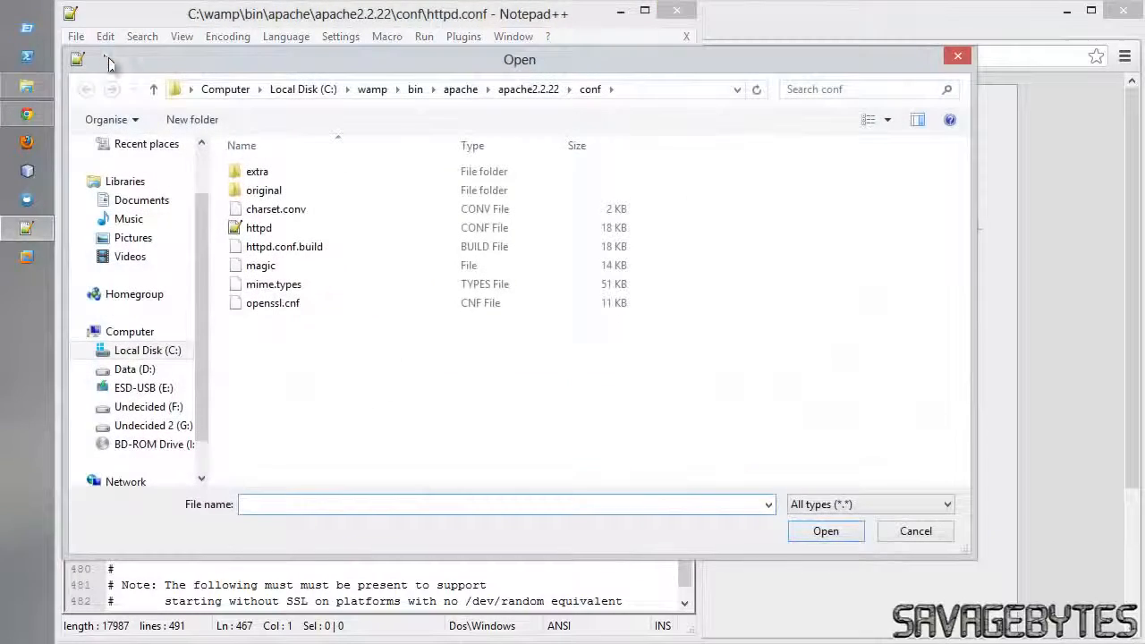
double_click(257, 171)
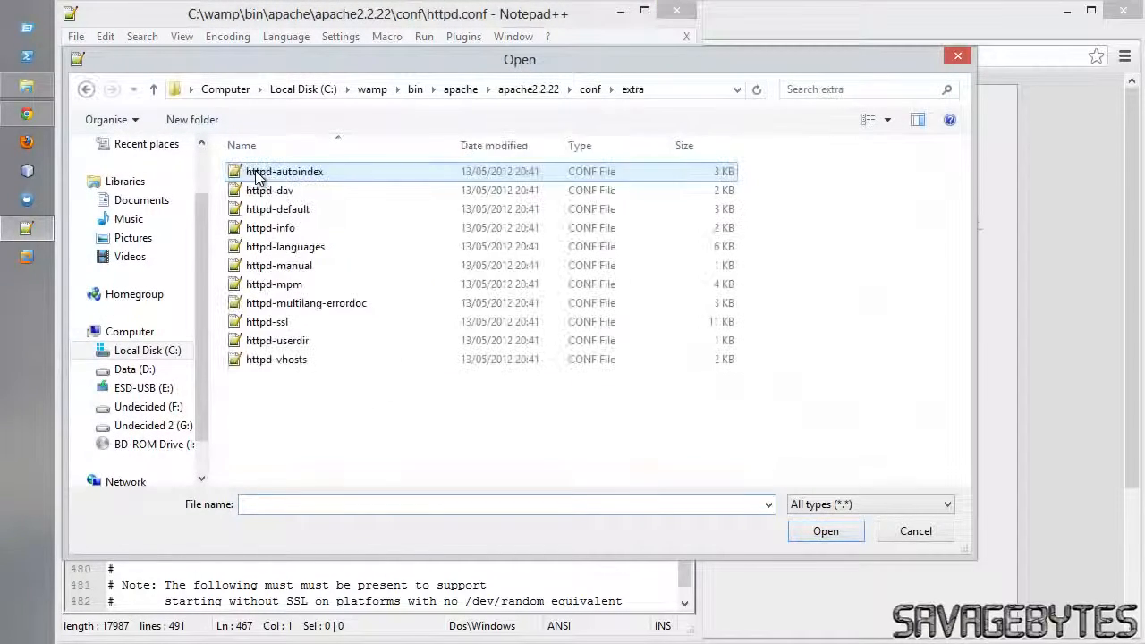
double_click(276, 360)
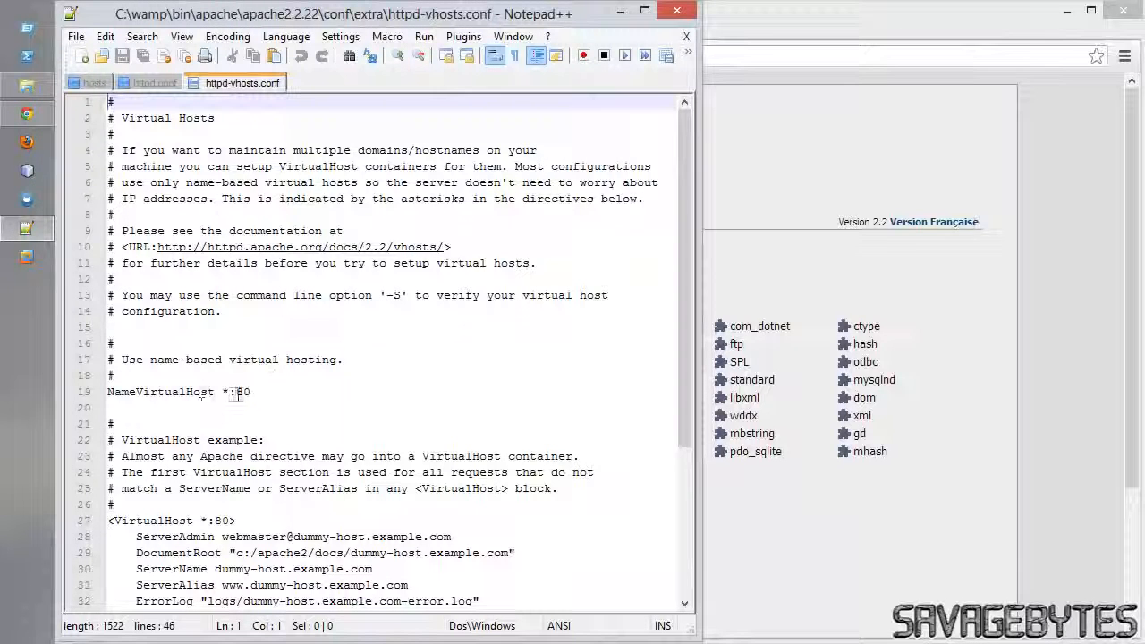
drag(253, 392, 108, 391)
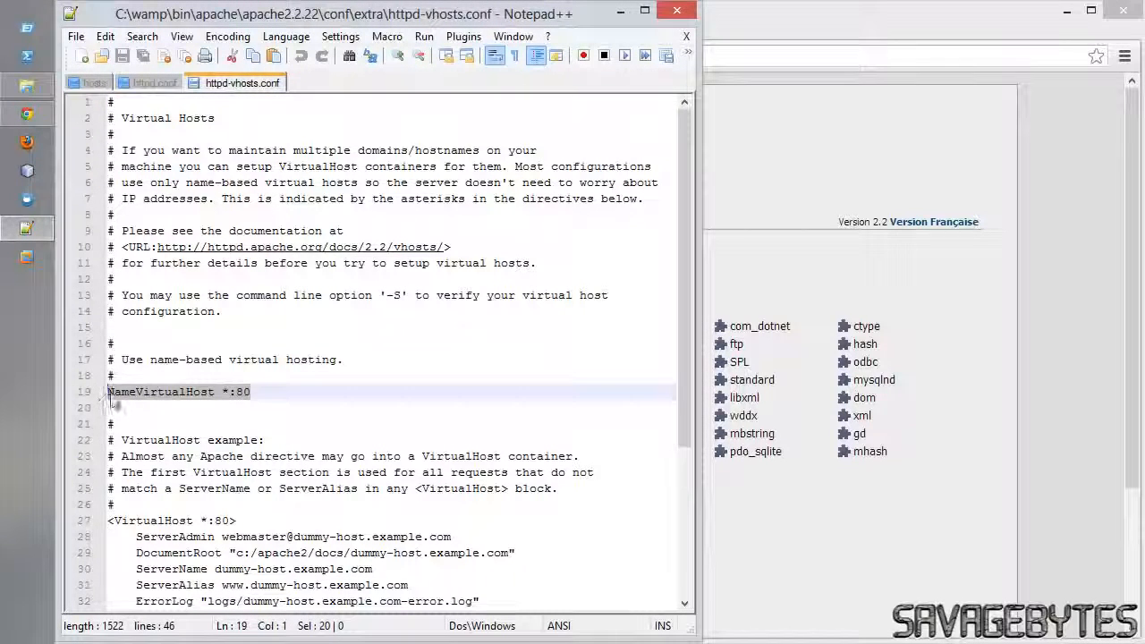
click(115, 392)
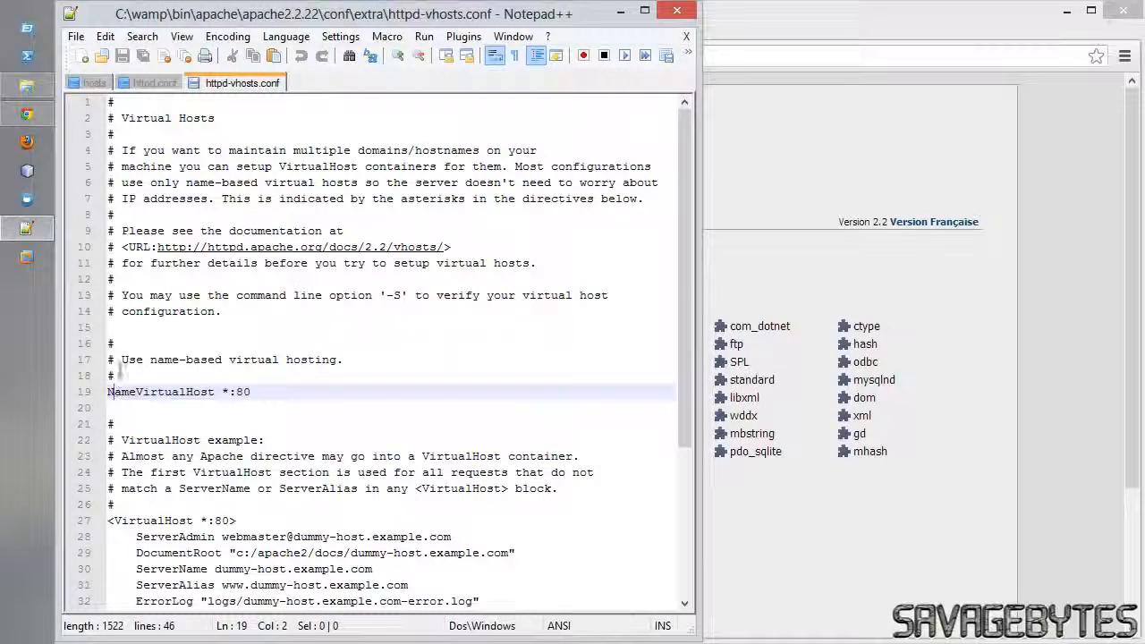
click(116, 327)
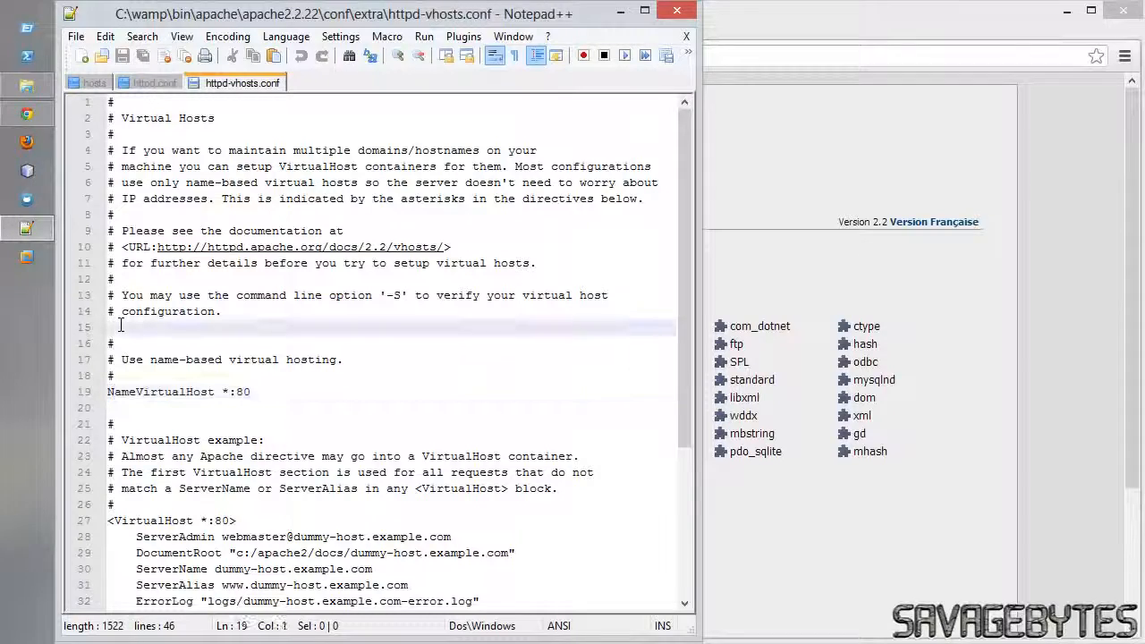
- Open zfsetup.txt from the Desktop folder
click(106, 59)
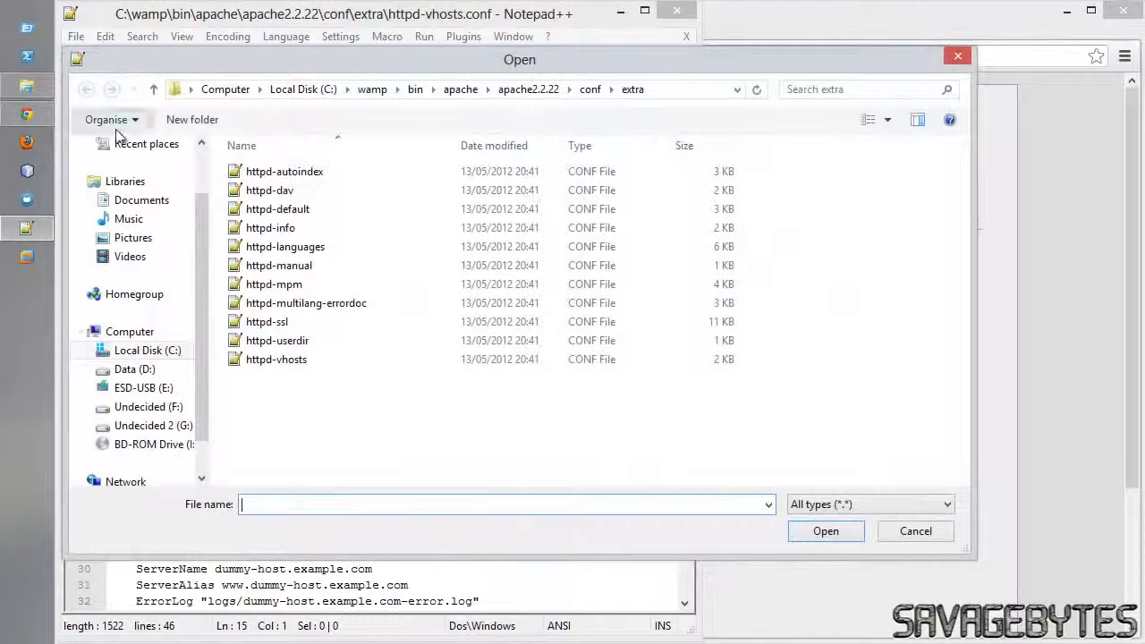
scroll(186, 269, up, 1)
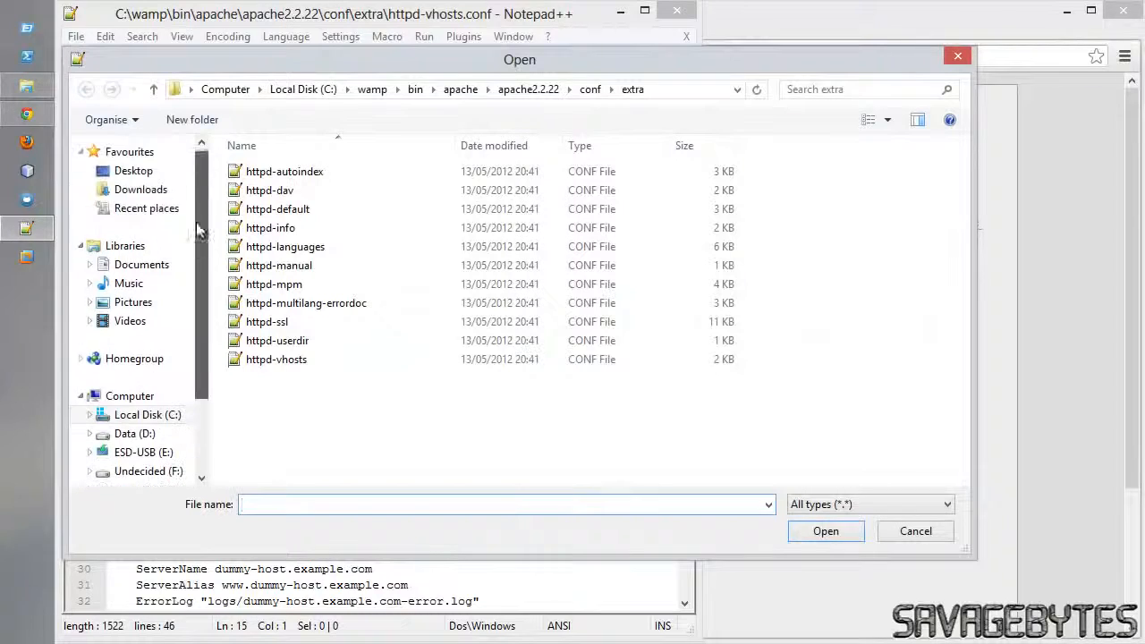
click(152, 175)
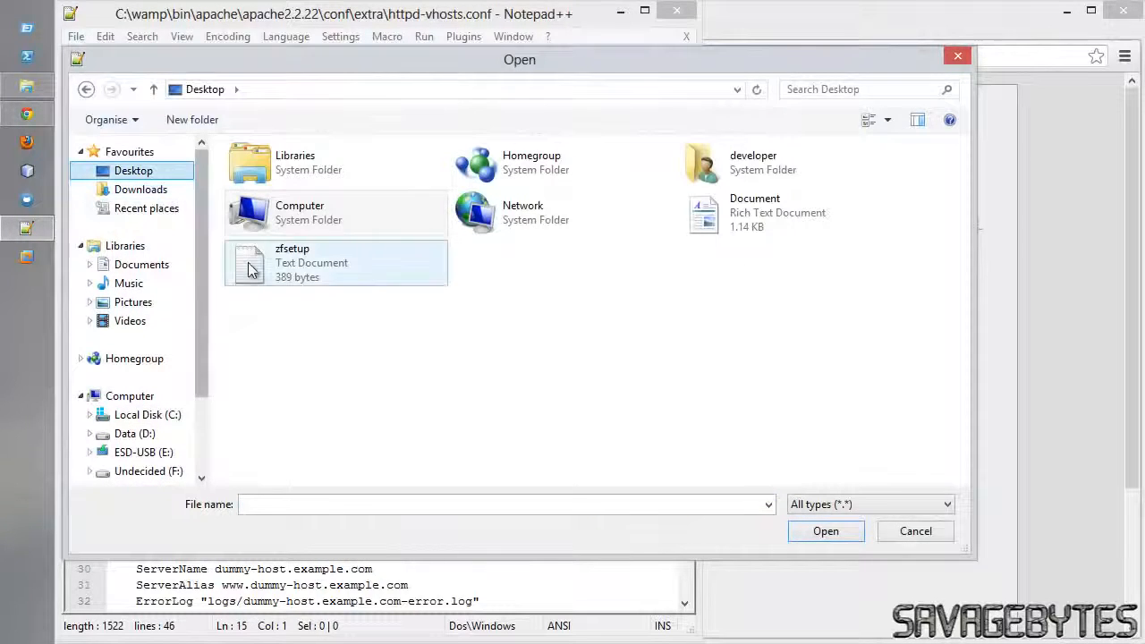
double_click(250, 271)
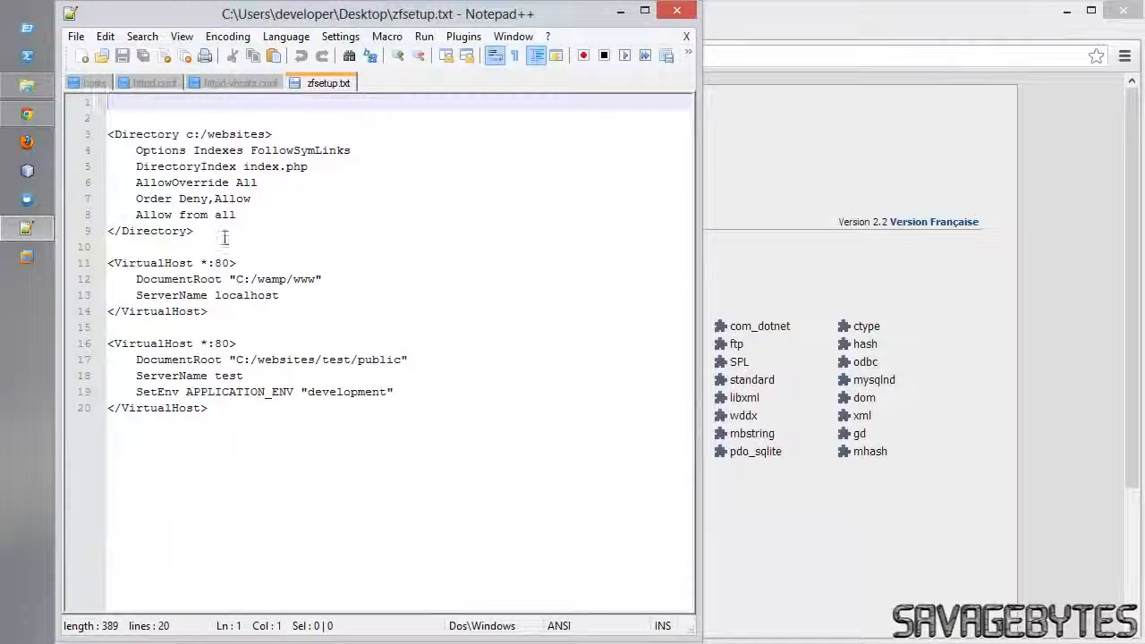
- Copy the <Directory c:/websites> block from zfsetup.txt and paste it into the empty line 15 of httpd-vhosts.conf
click(195, 231)
drag(195, 231, 115, 135)
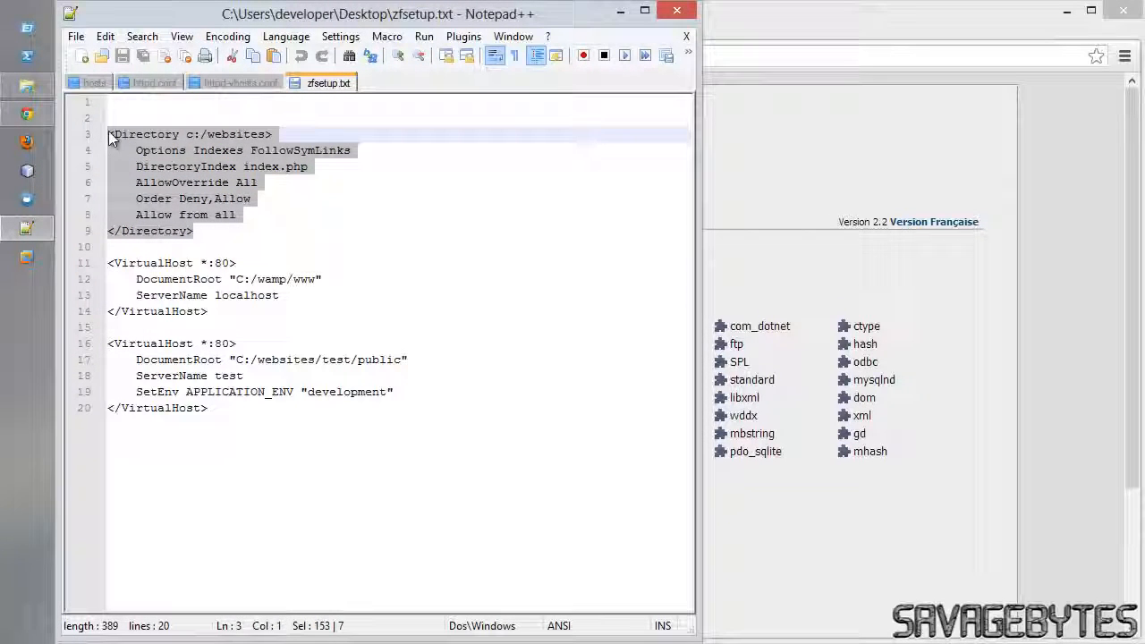
right_click(198, 136)
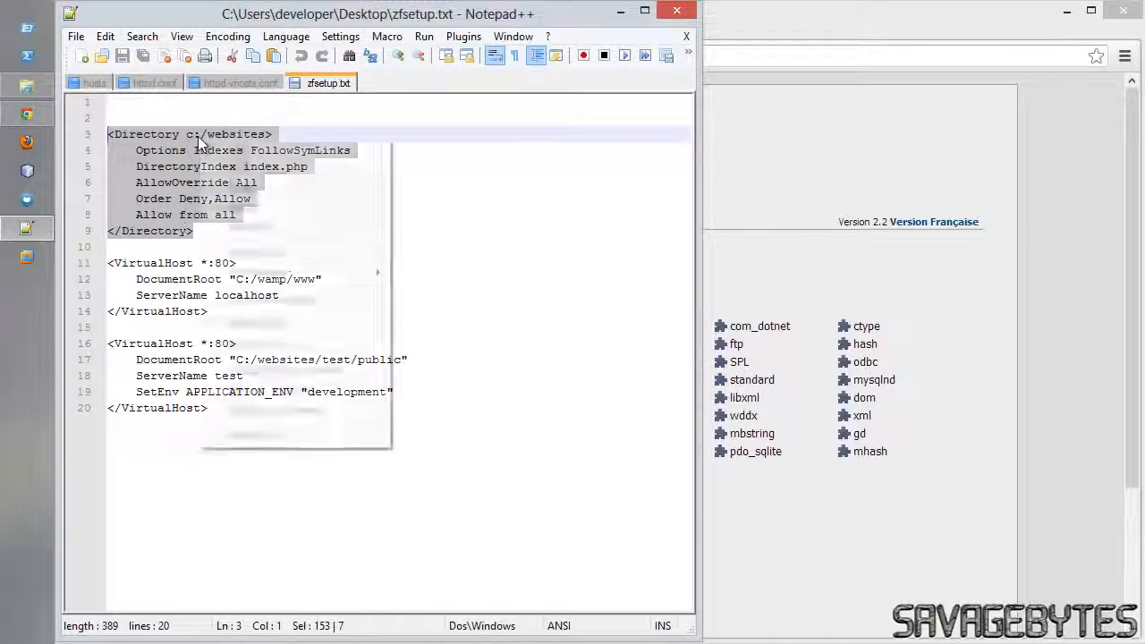
click(221, 163)
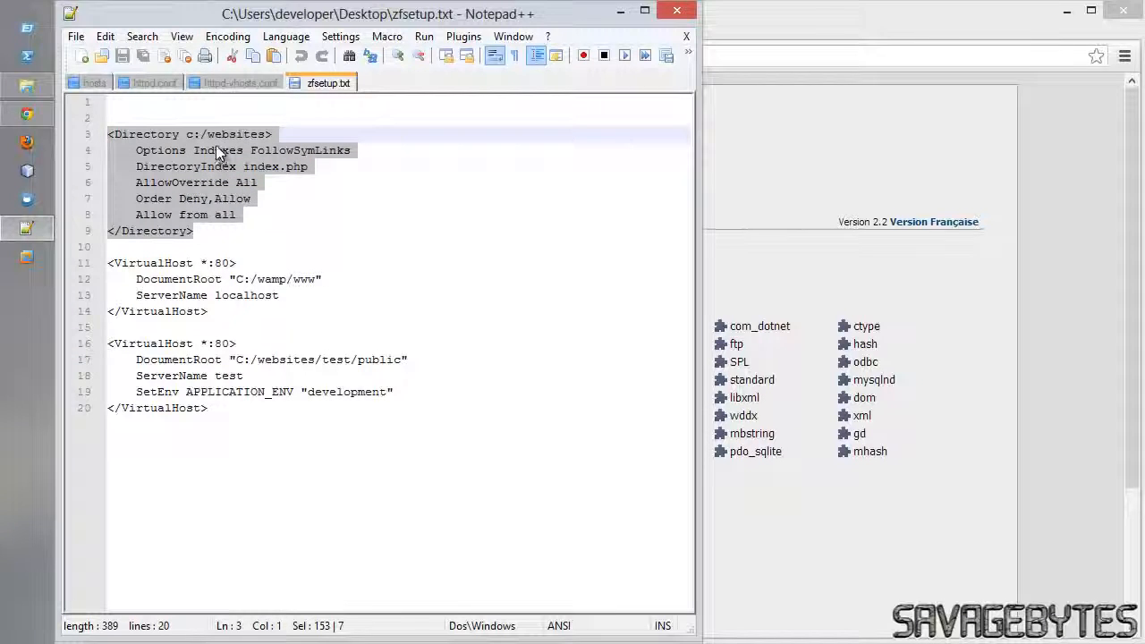
click(217, 89)
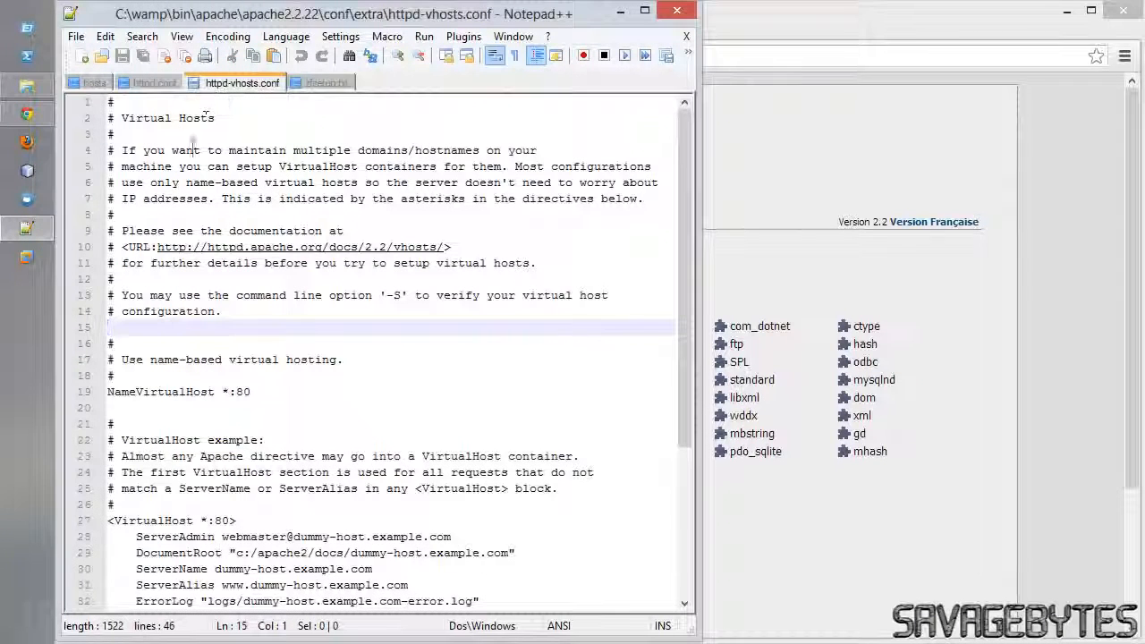
right_click(127, 327)
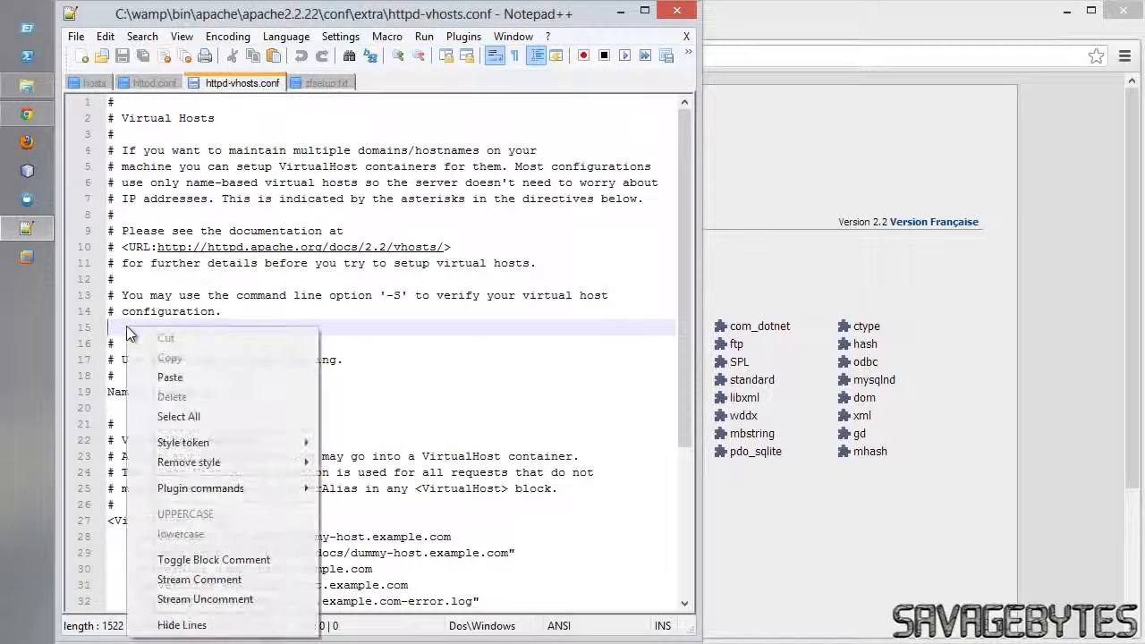
click(170, 377)
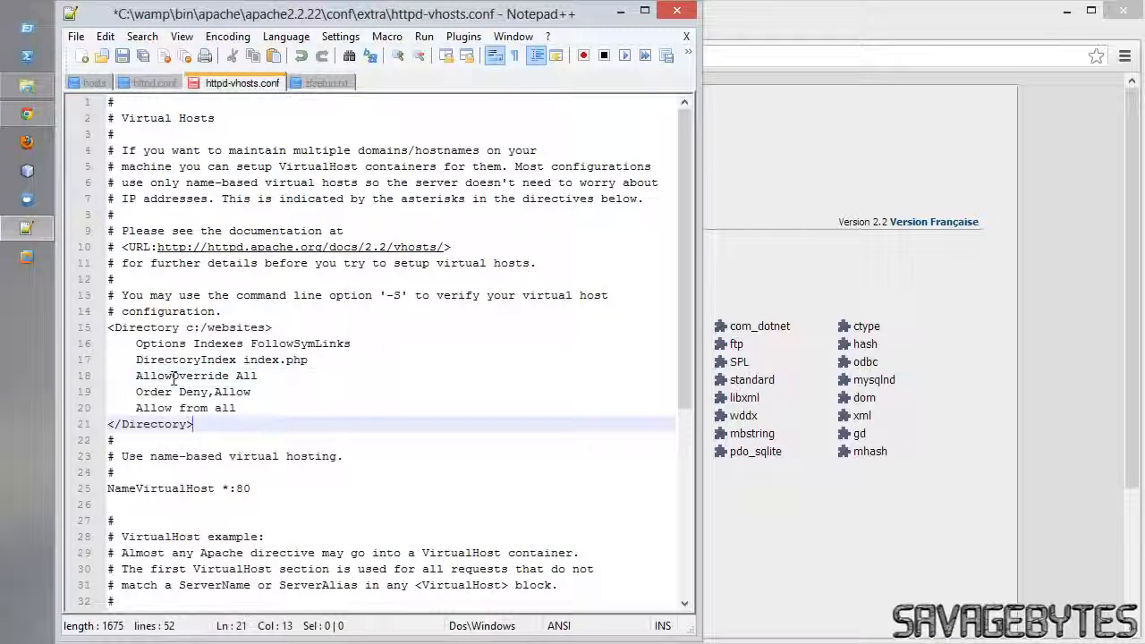
click(173, 377)
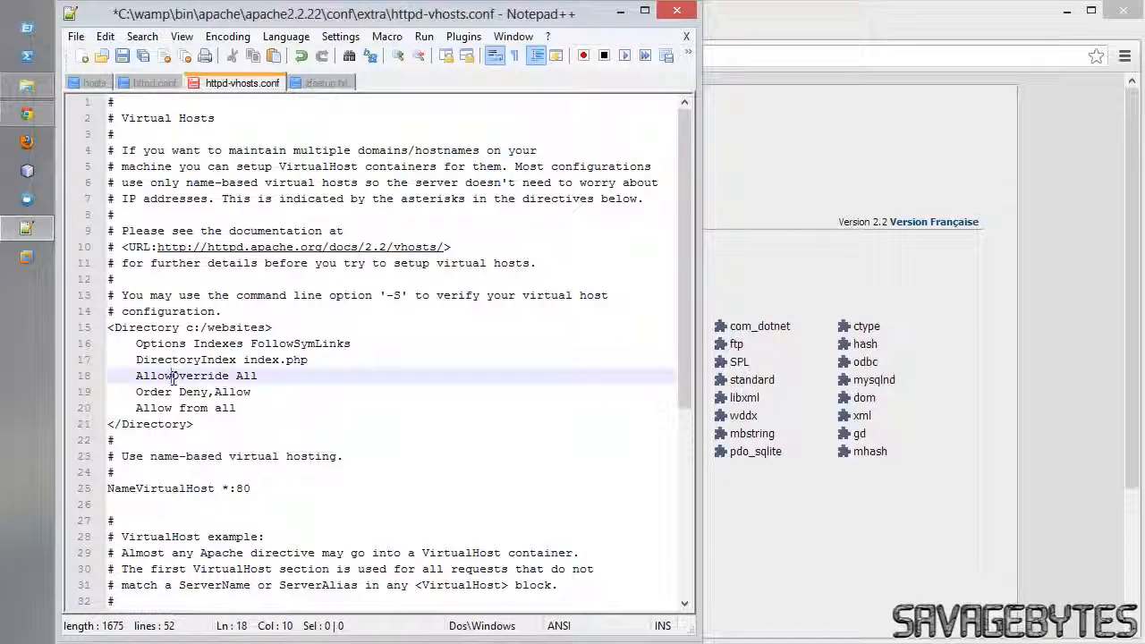
- Replace both dummy-host VirtualHost examples in httpd-vhosts.conf with the localhost and test VirtualHost blocks copied from zfsetup.txt
scroll(174, 377, down, 1)
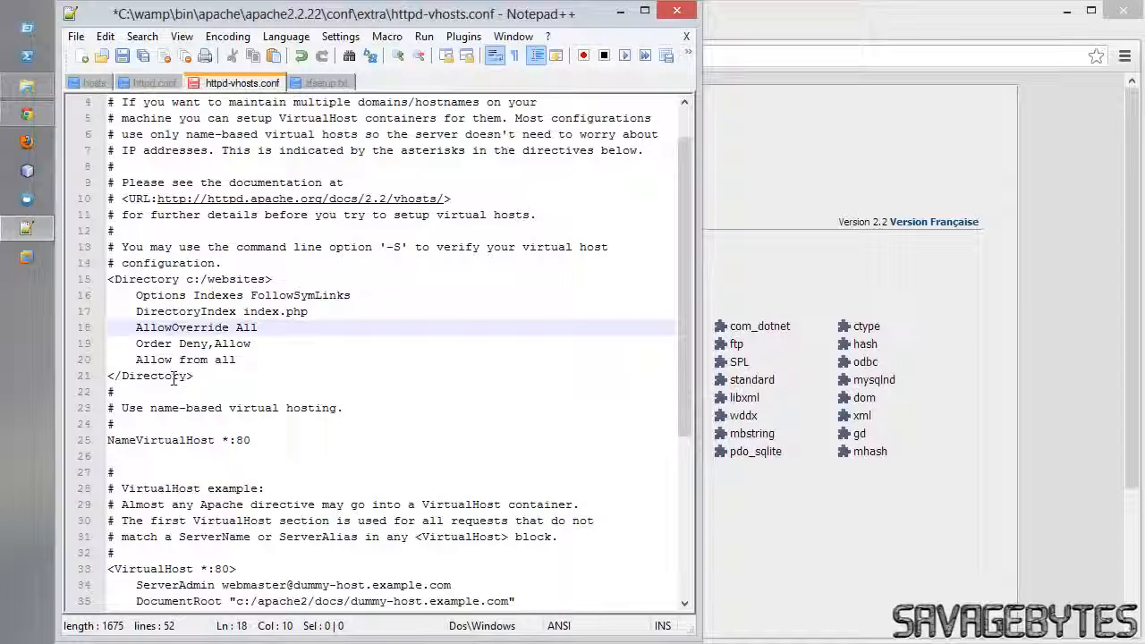
scroll(173, 377, down, 6)
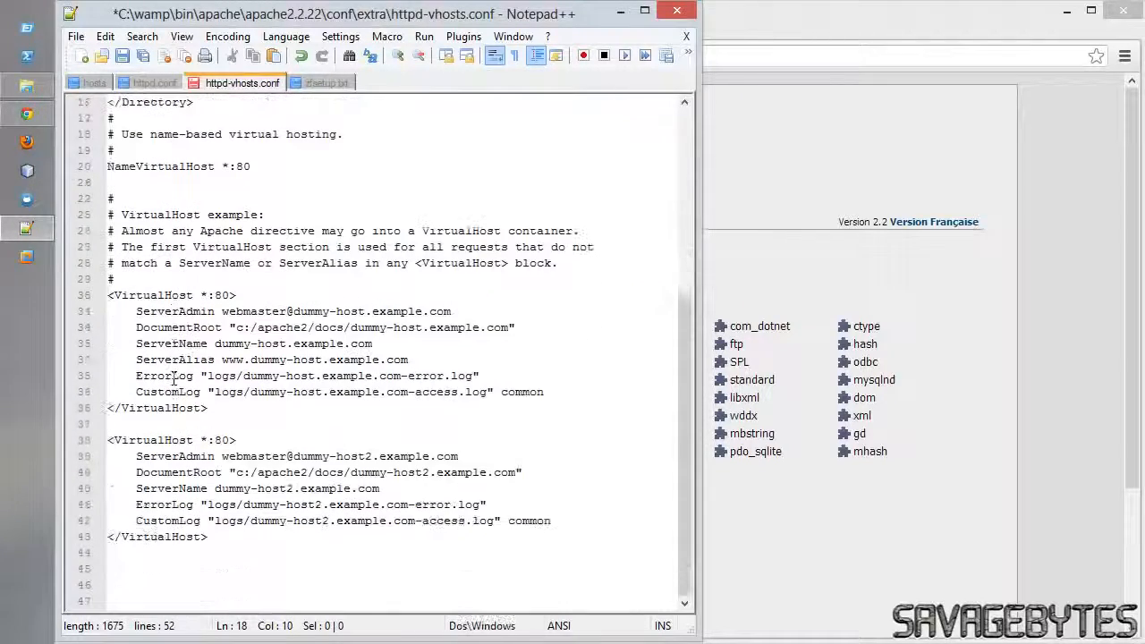
drag(109, 295, 227, 537)
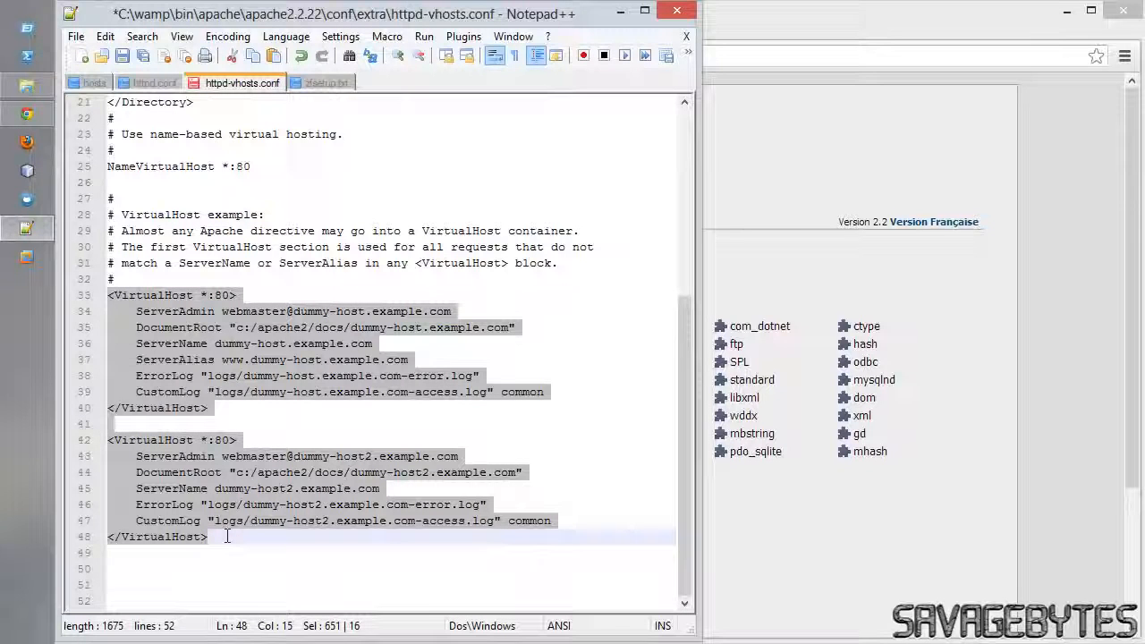
click(303, 86)
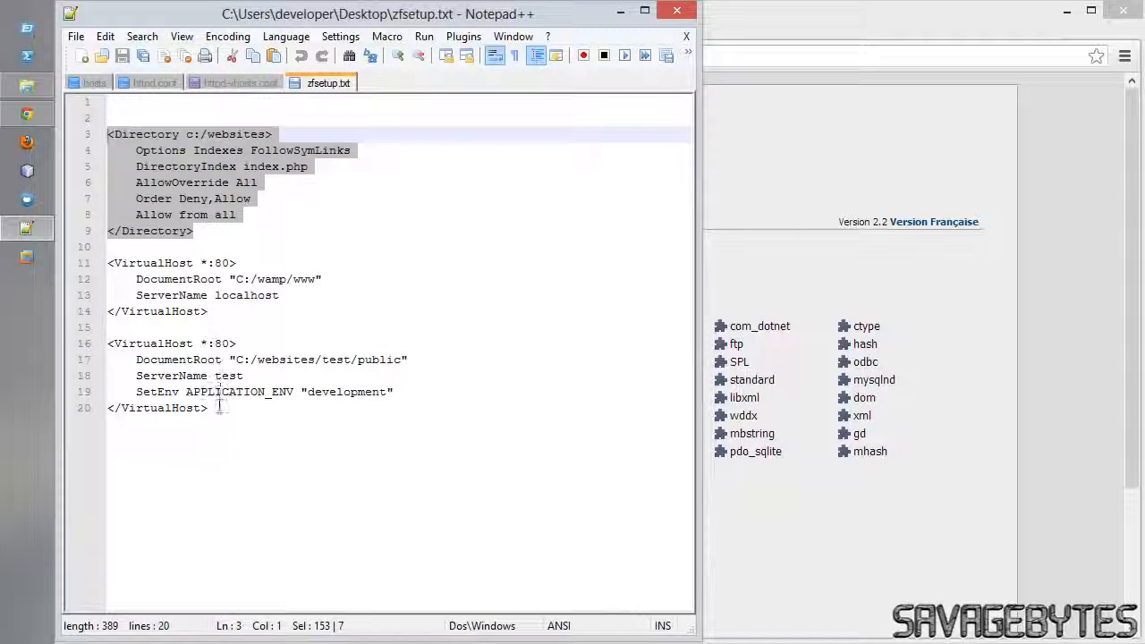
drag(220, 407, 116, 268)
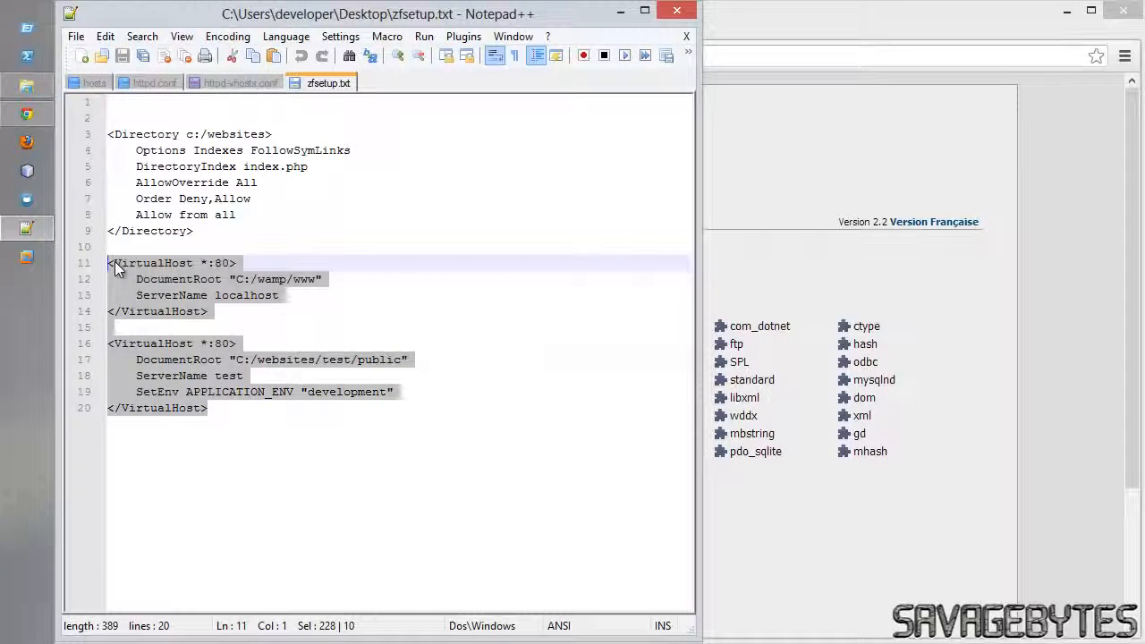
right_click(116, 269)
click(136, 295)
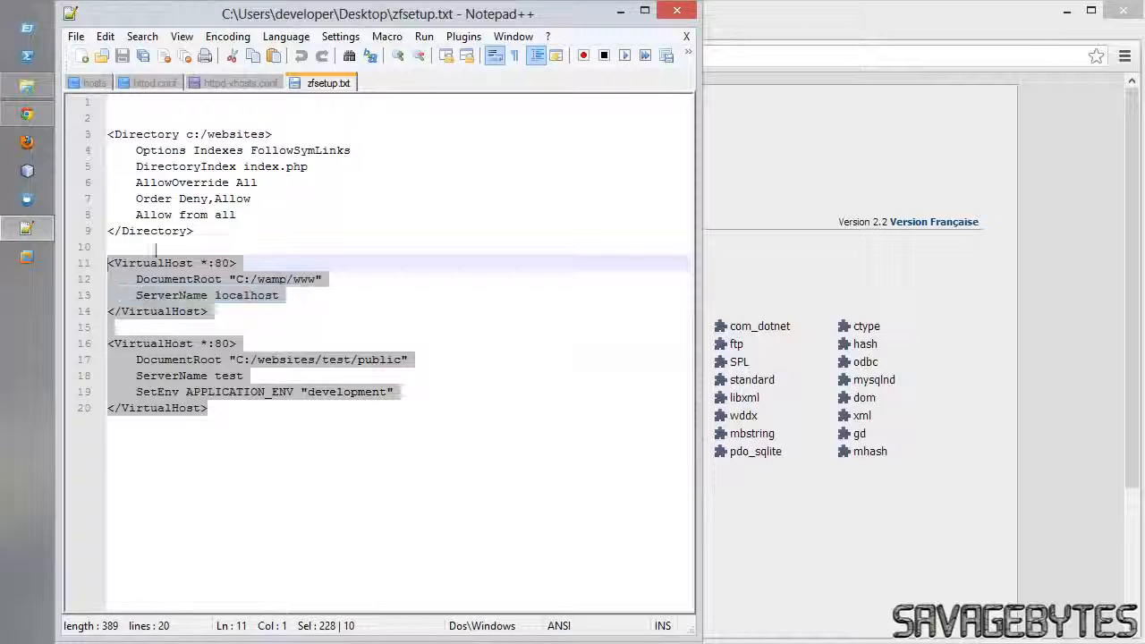
click(238, 82)
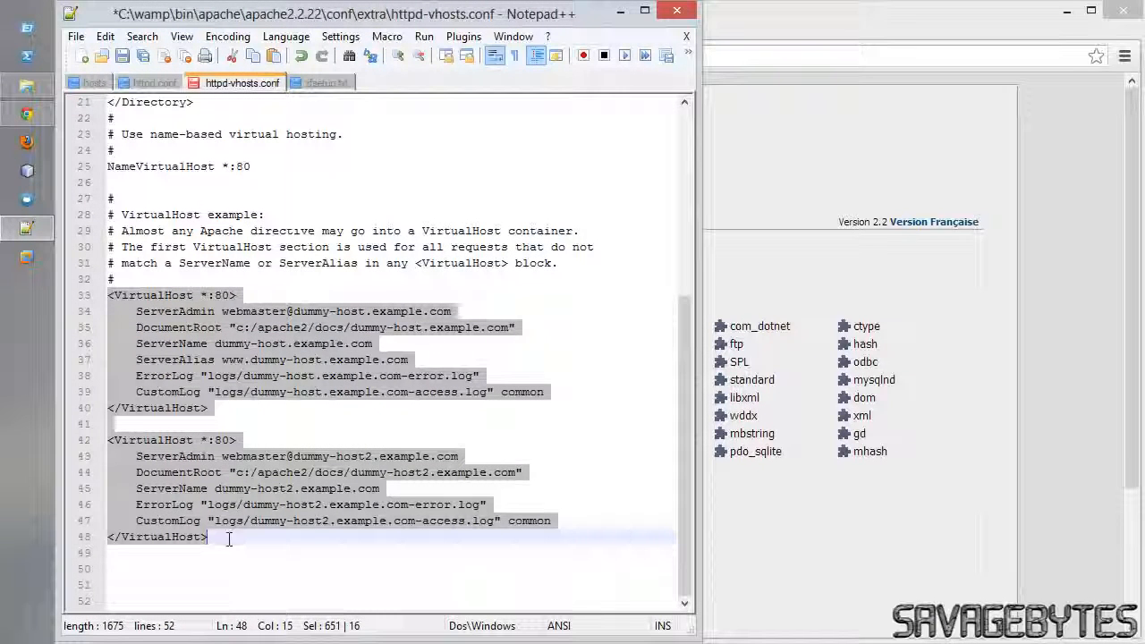
drag(228, 539, 109, 303)
right_click(111, 295)
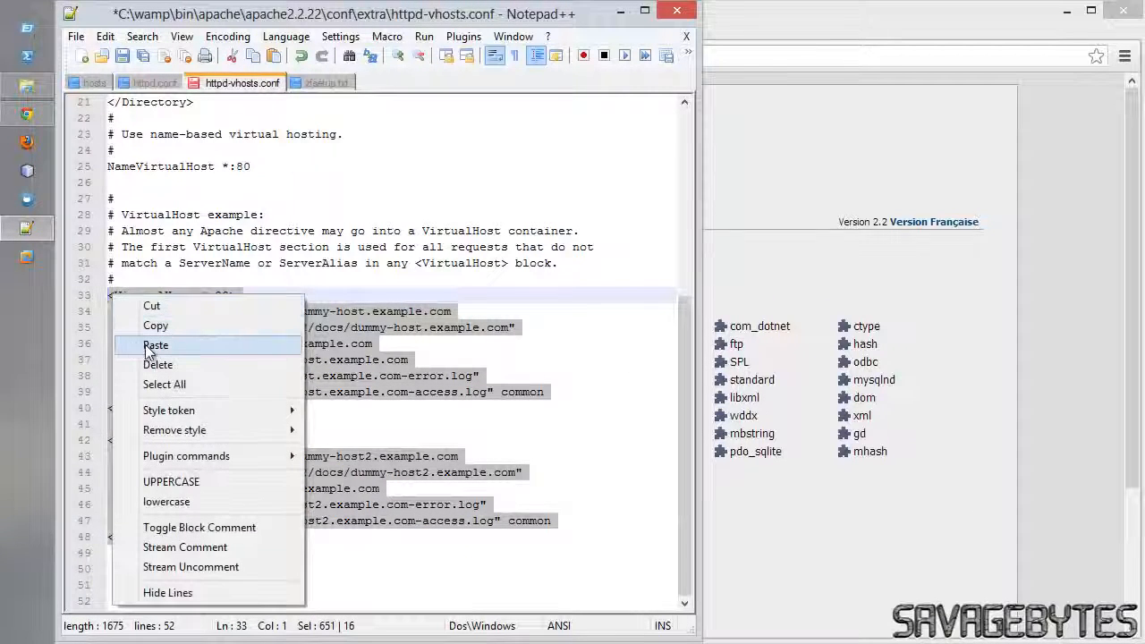
click(149, 349)
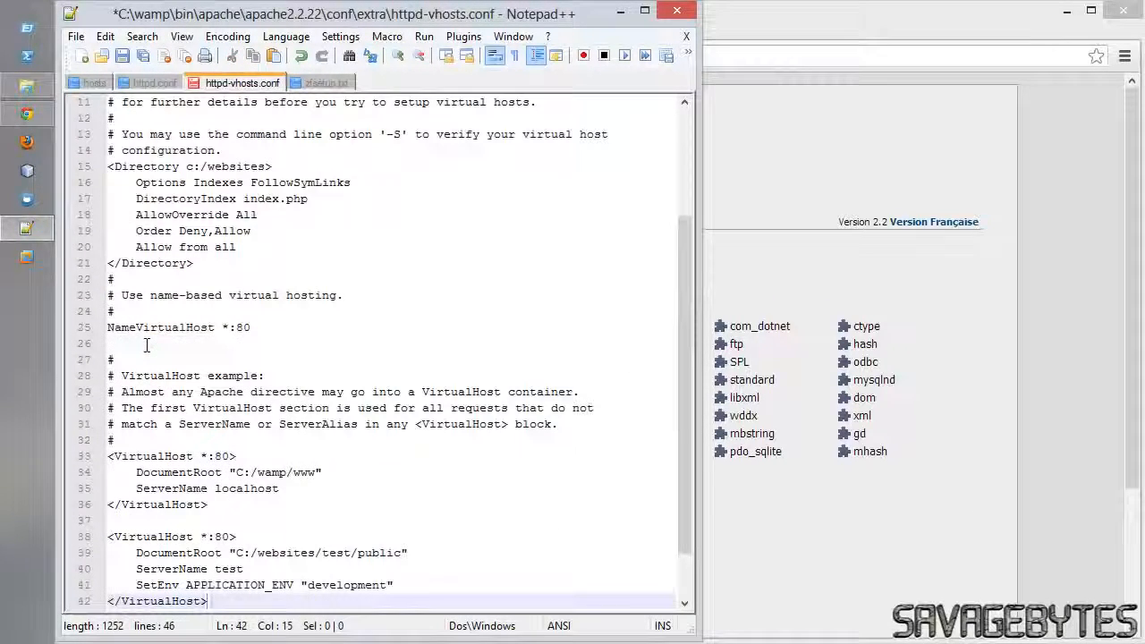
- Review the pasted VirtualHost blocks and save httpd-vhosts.conf
scroll(146, 347, down, 1)
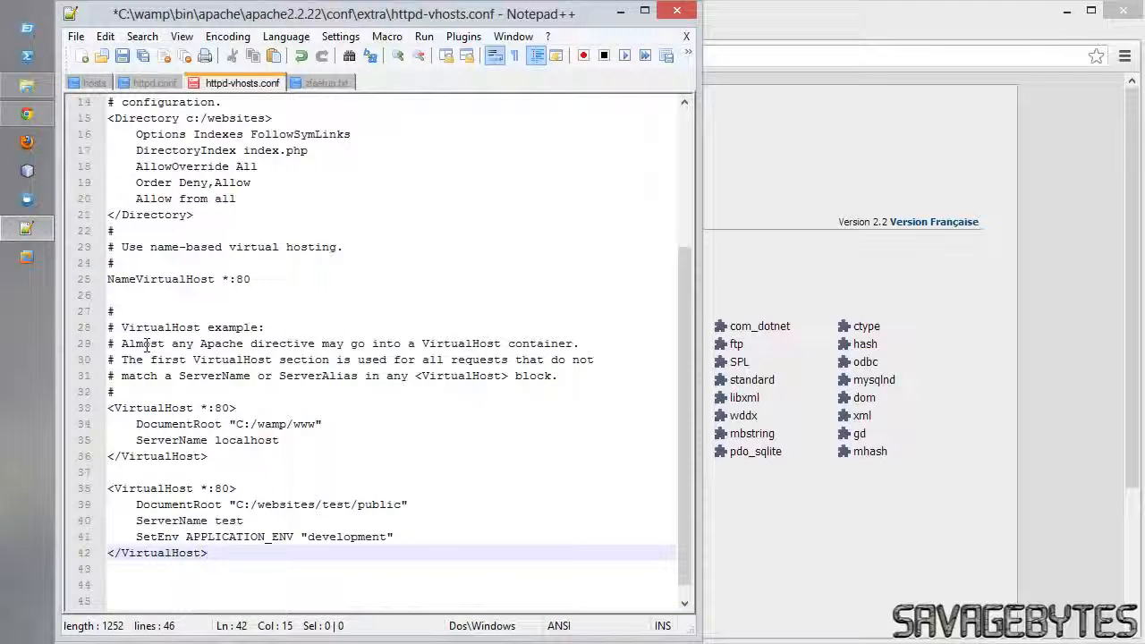
click(157, 404)
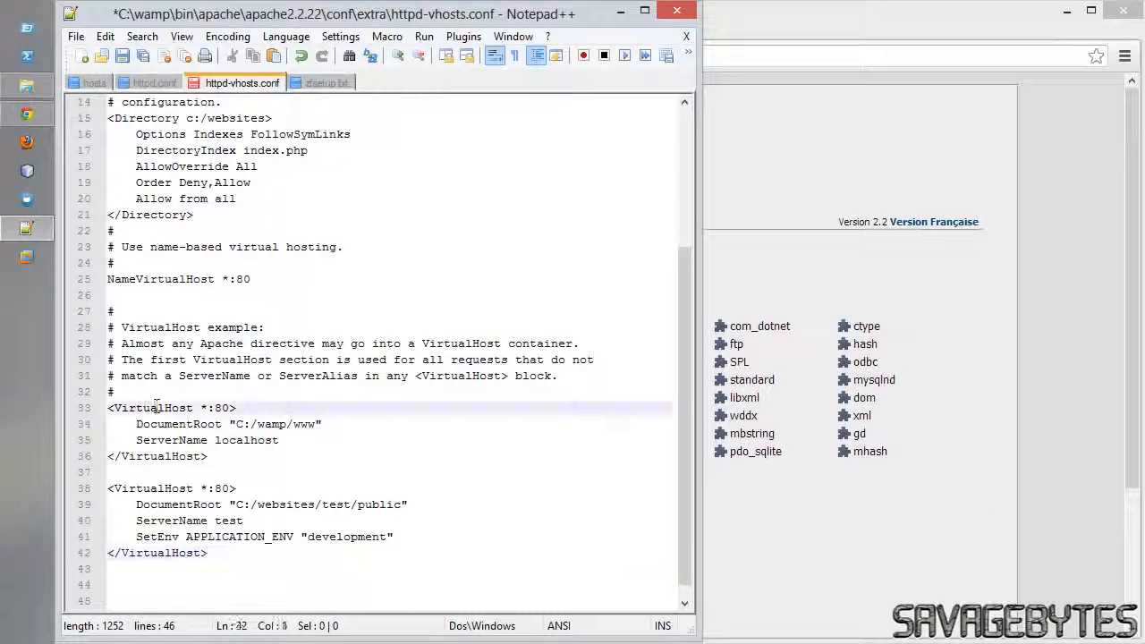
click(76, 36)
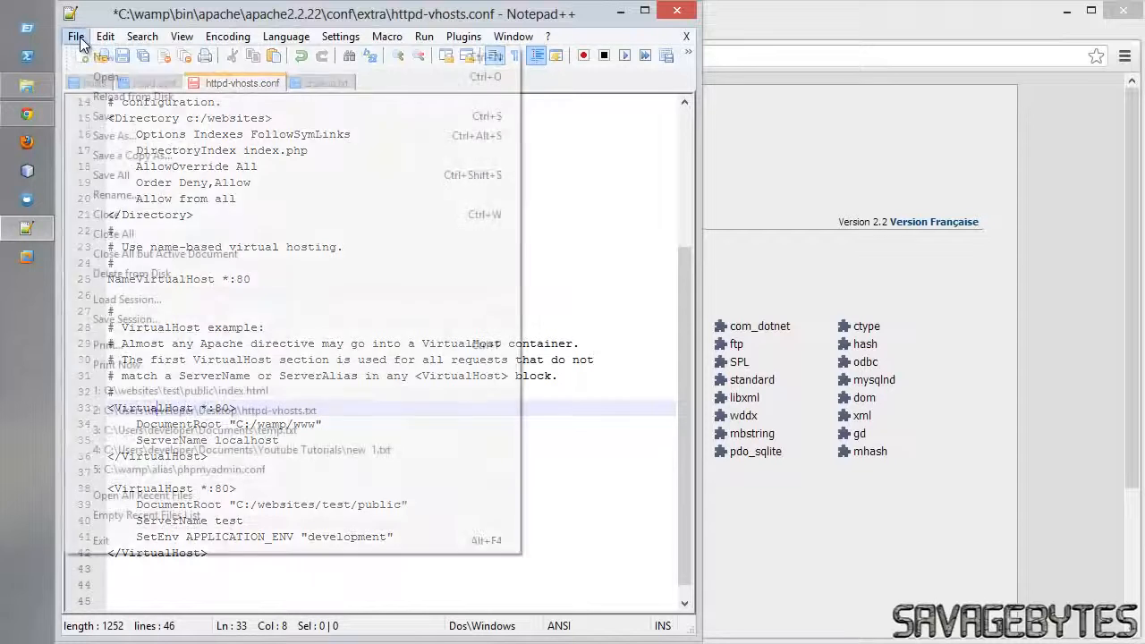
click(98, 115)
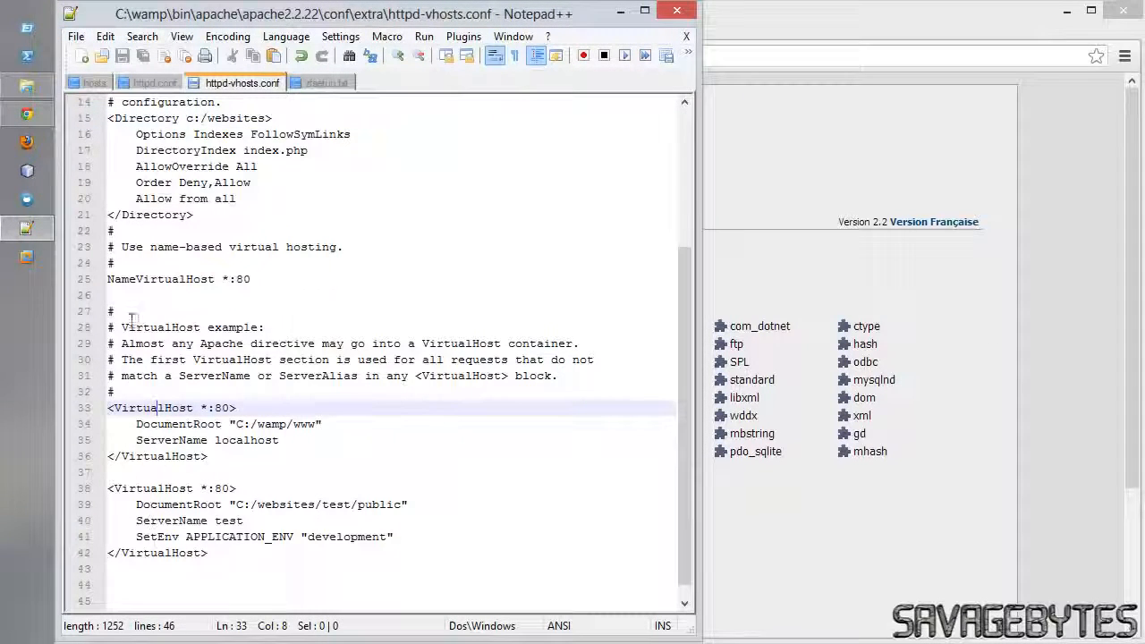
- Create a new document containing a PHP block, <?php to ?>, with the line echo 'test' inside, separated by blank lines
click(81, 56)
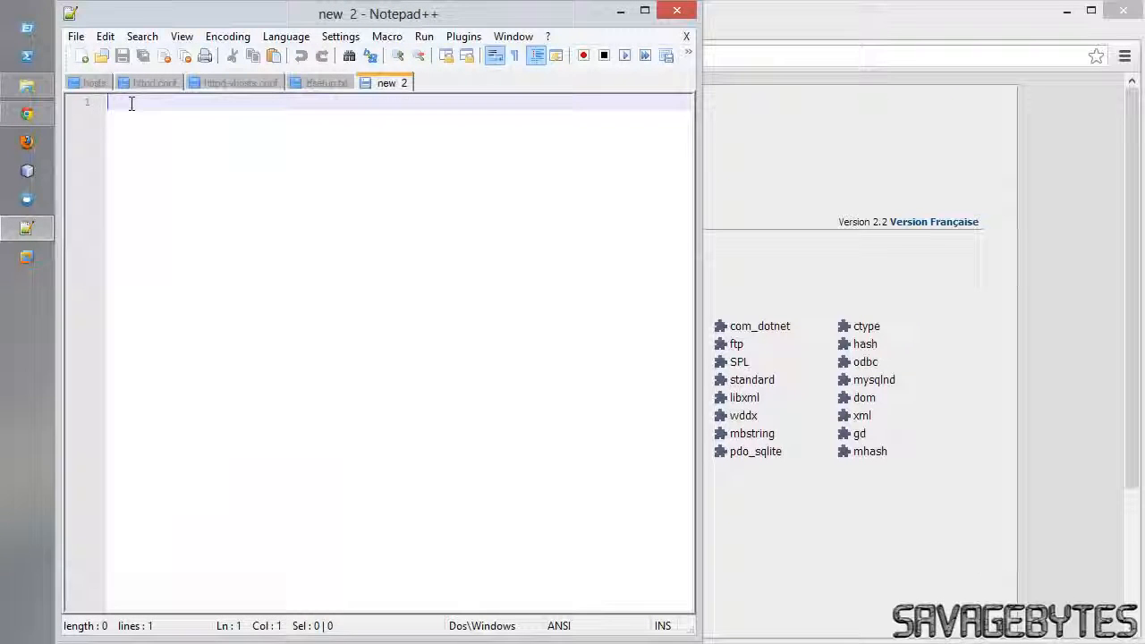
text(<?)
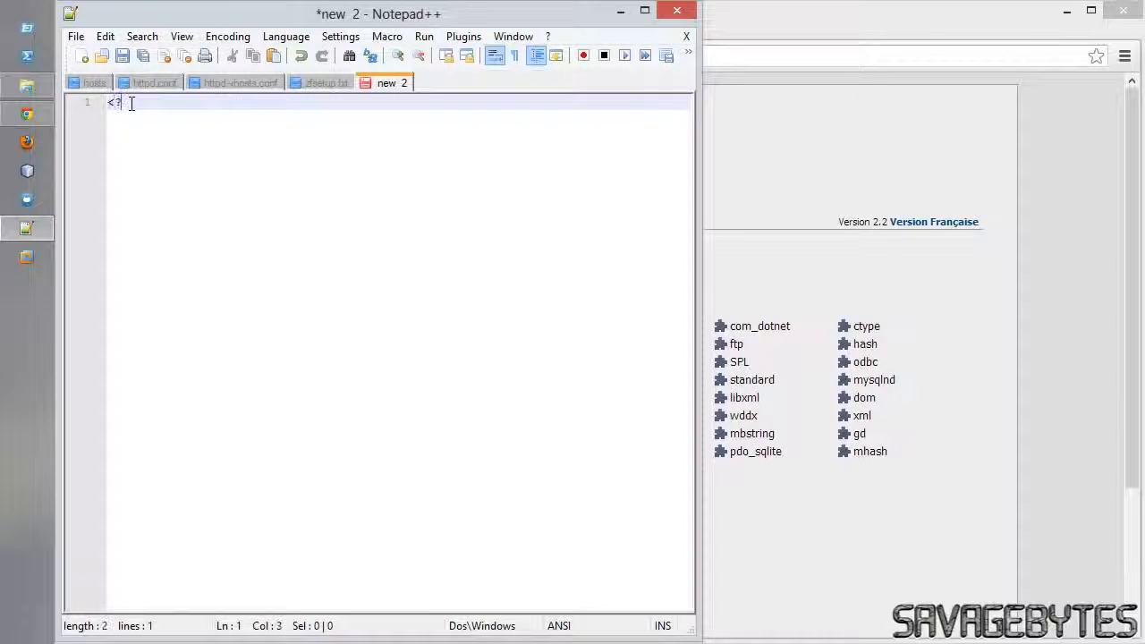
text(php)
key(Return)
key(Return)
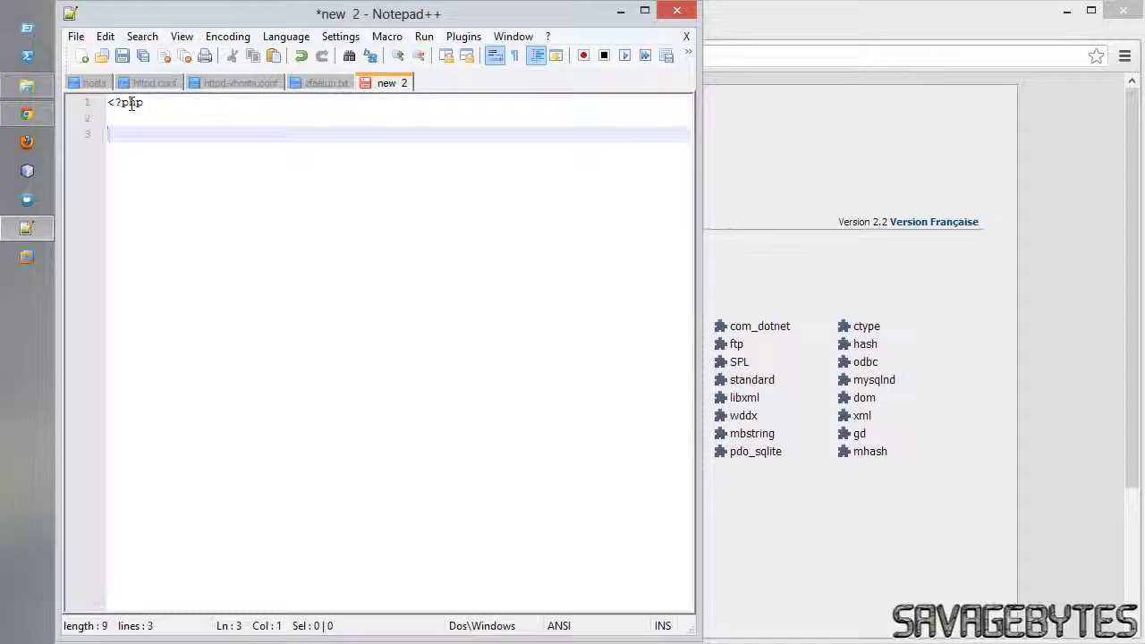
text(echo )
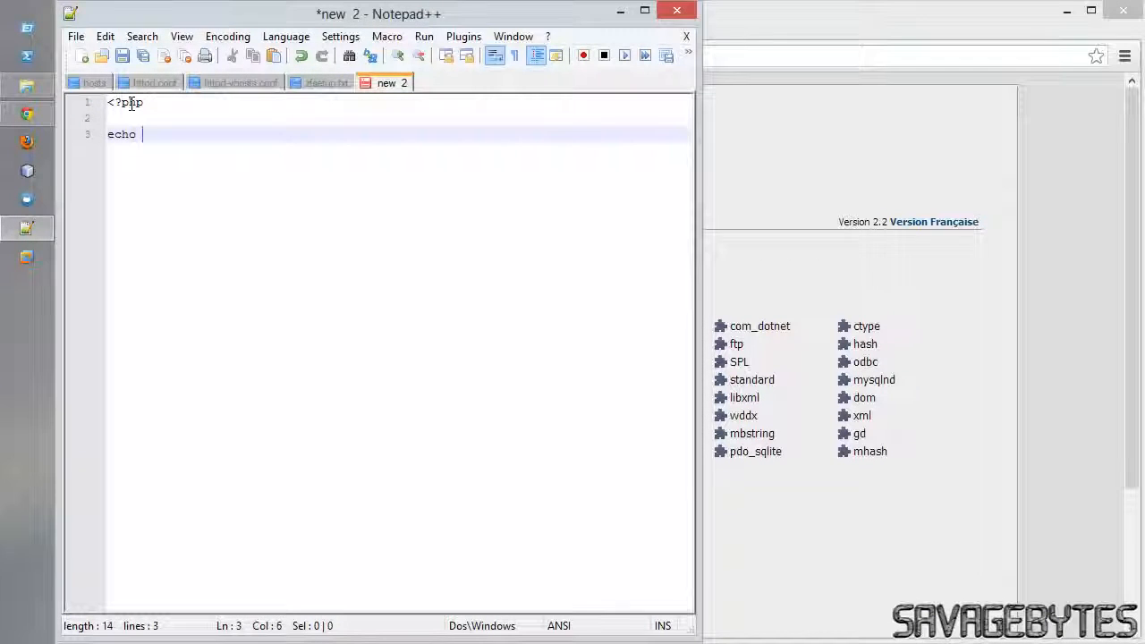
text('test)
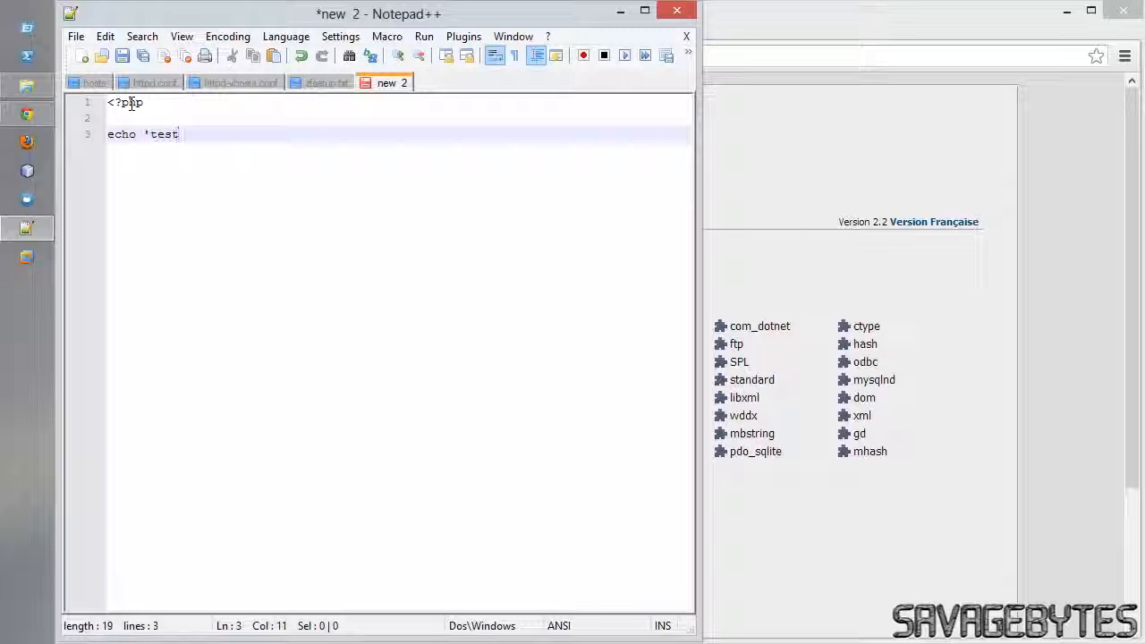
text(')
key(Return)
key(Return)
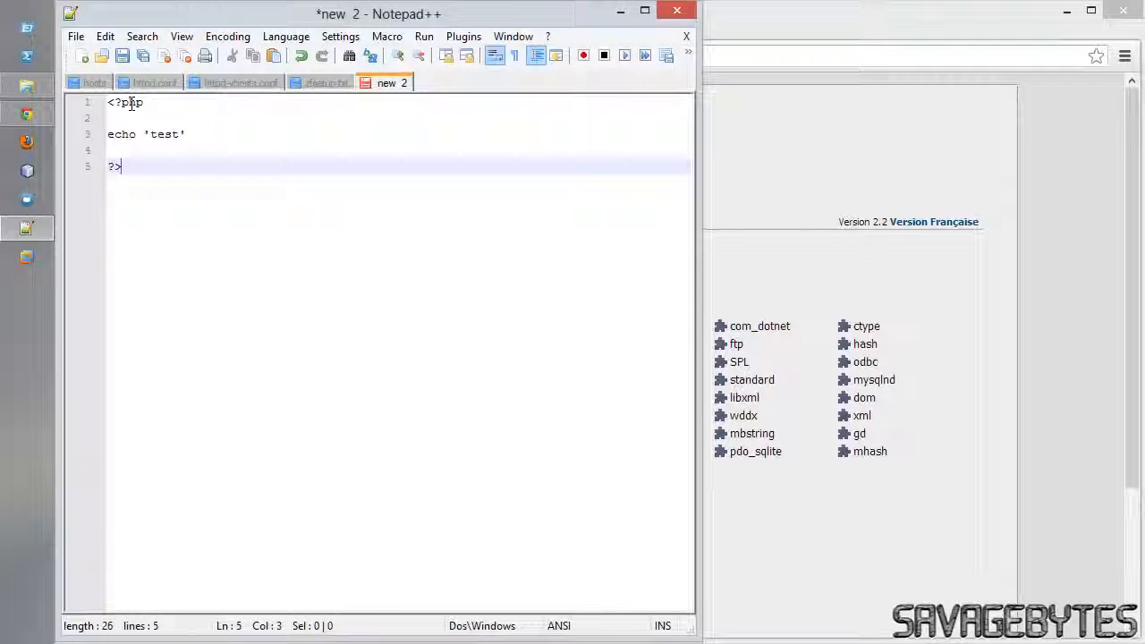
- Save the new PHP document as index.php in C:\websites\test\public
click(76, 36)
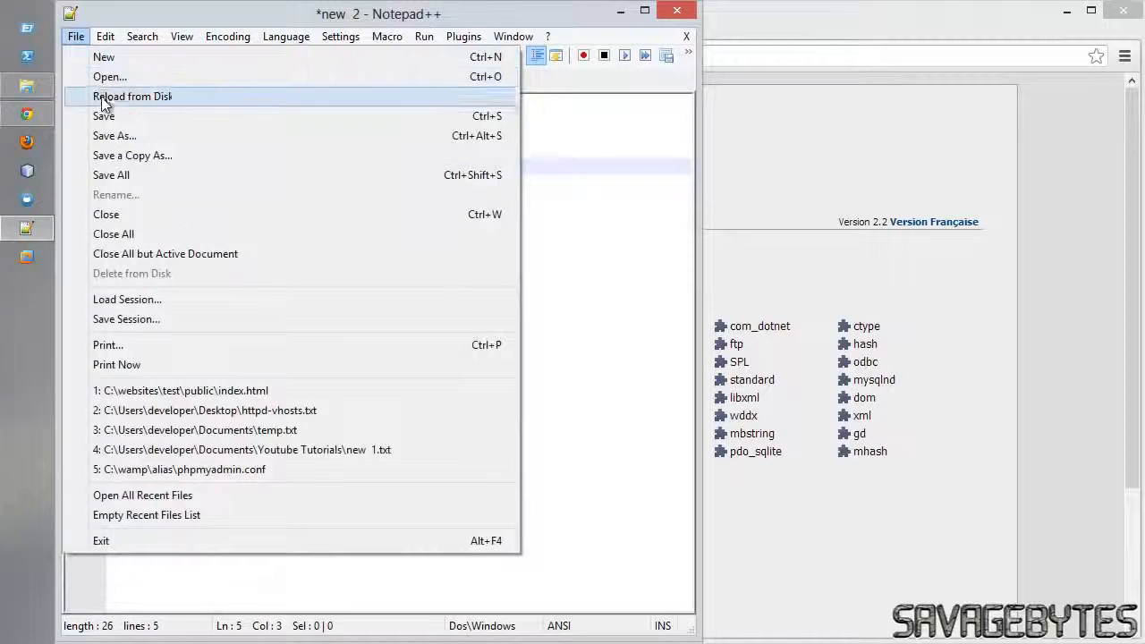
click(112, 136)
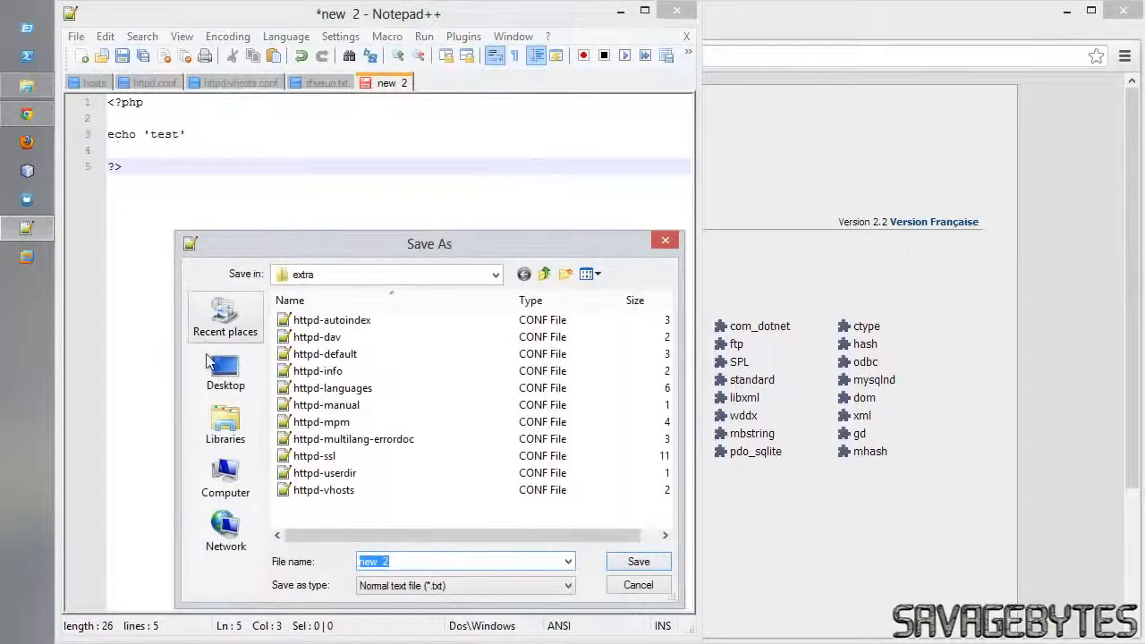
click(226, 475)
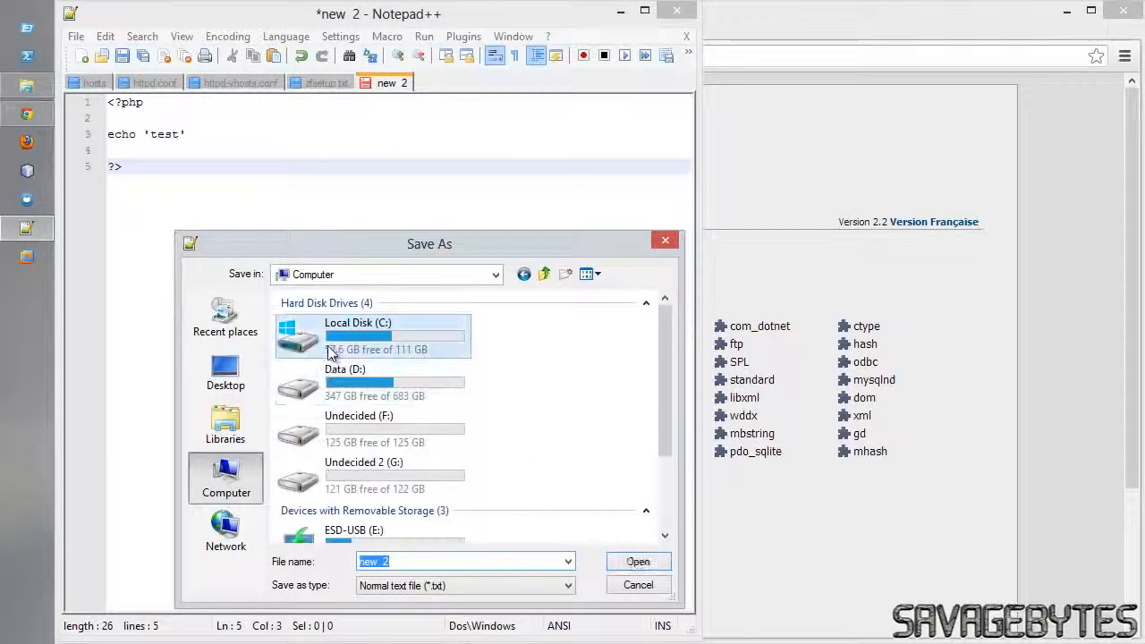
double_click(309, 333)
double_click(315, 456)
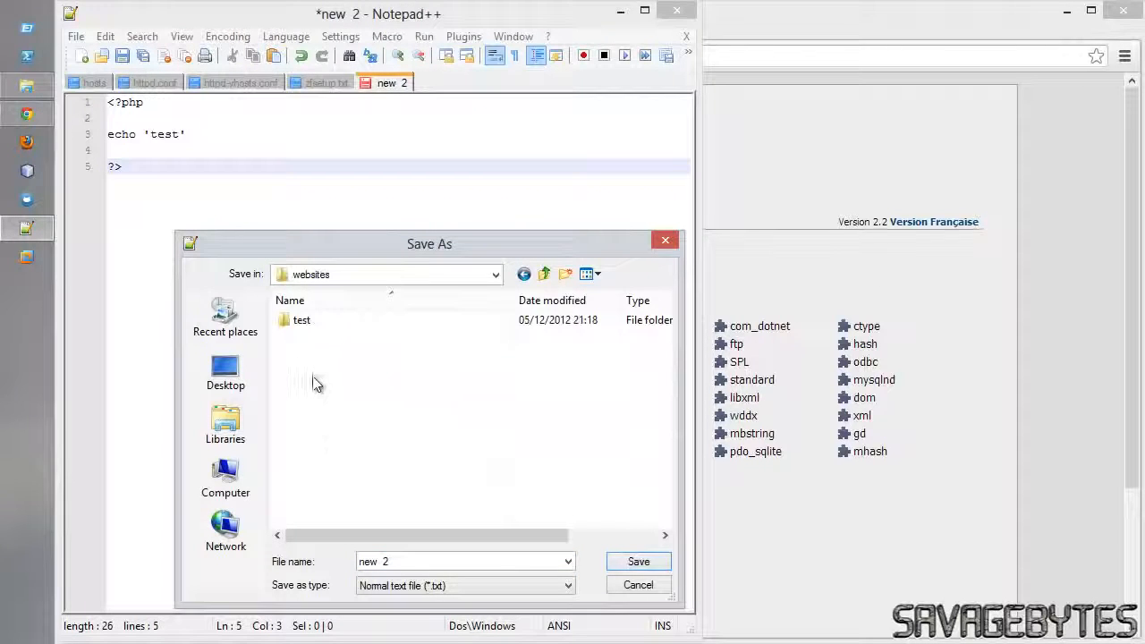
double_click(304, 325)
double_click(305, 325)
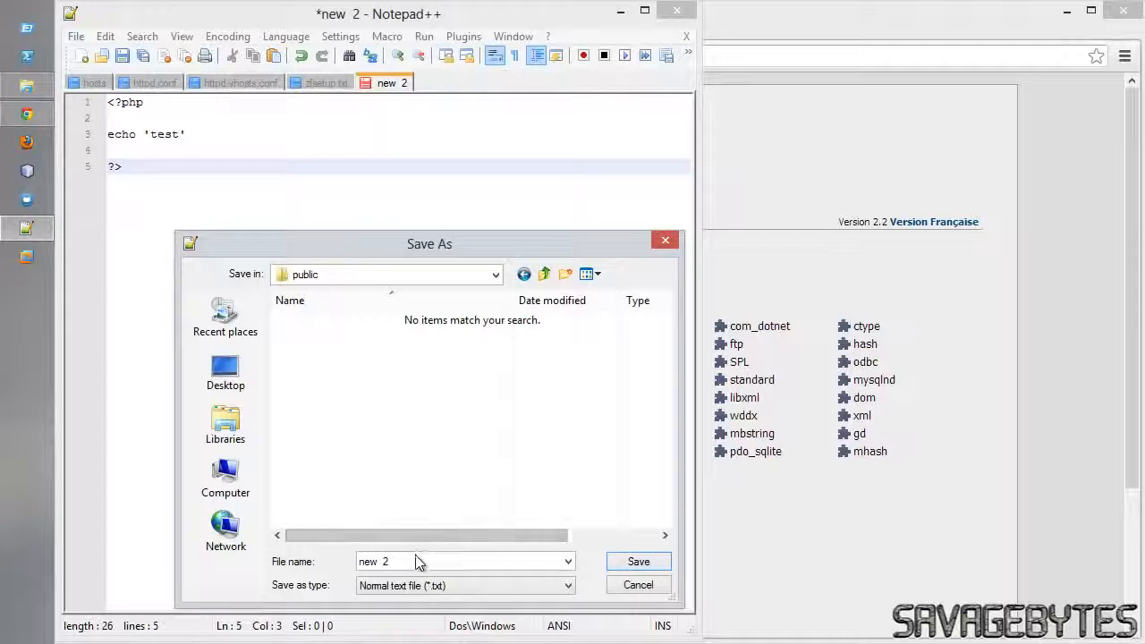
key(ctrl+a)
text(index.)
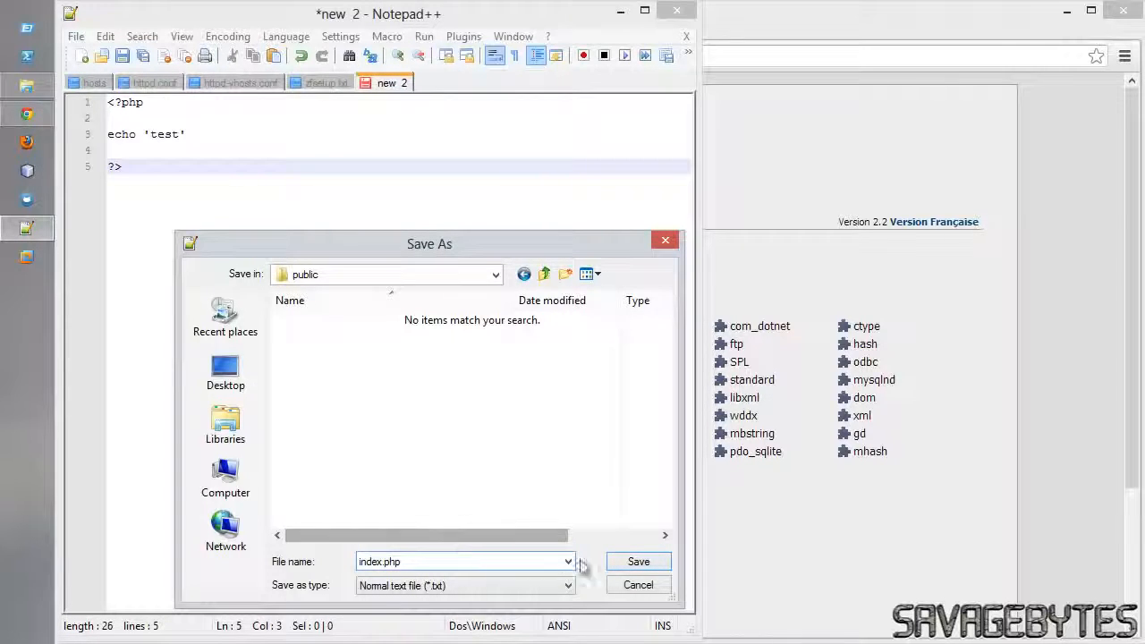
click(633, 566)
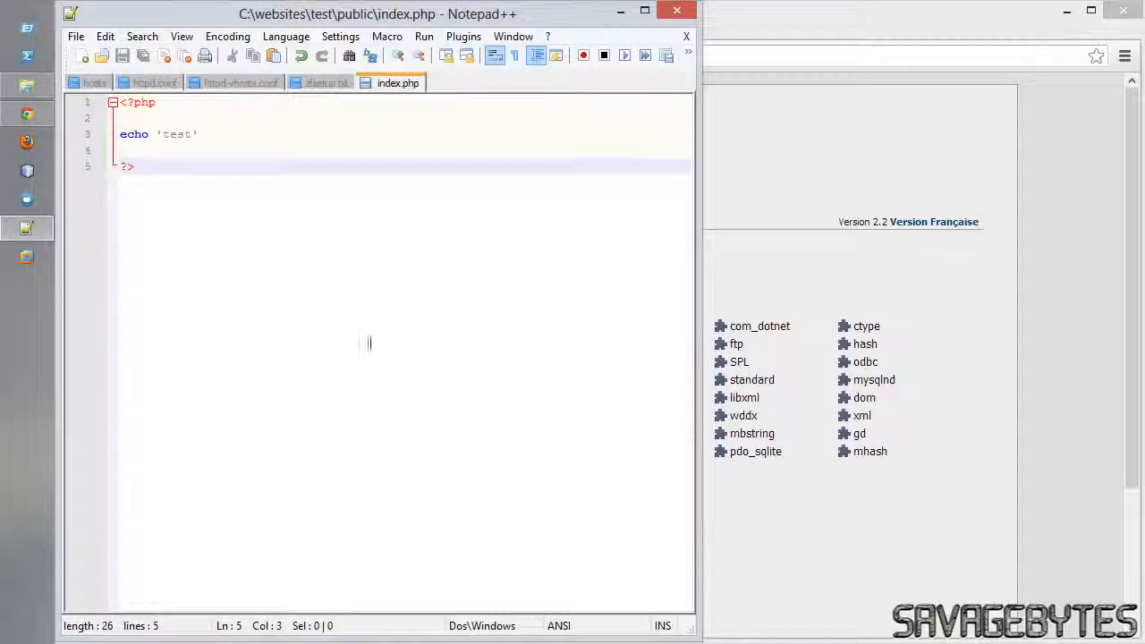
- Add a semicolon after echo 'test' on line 3 of index.php and save the file
click(213, 136)
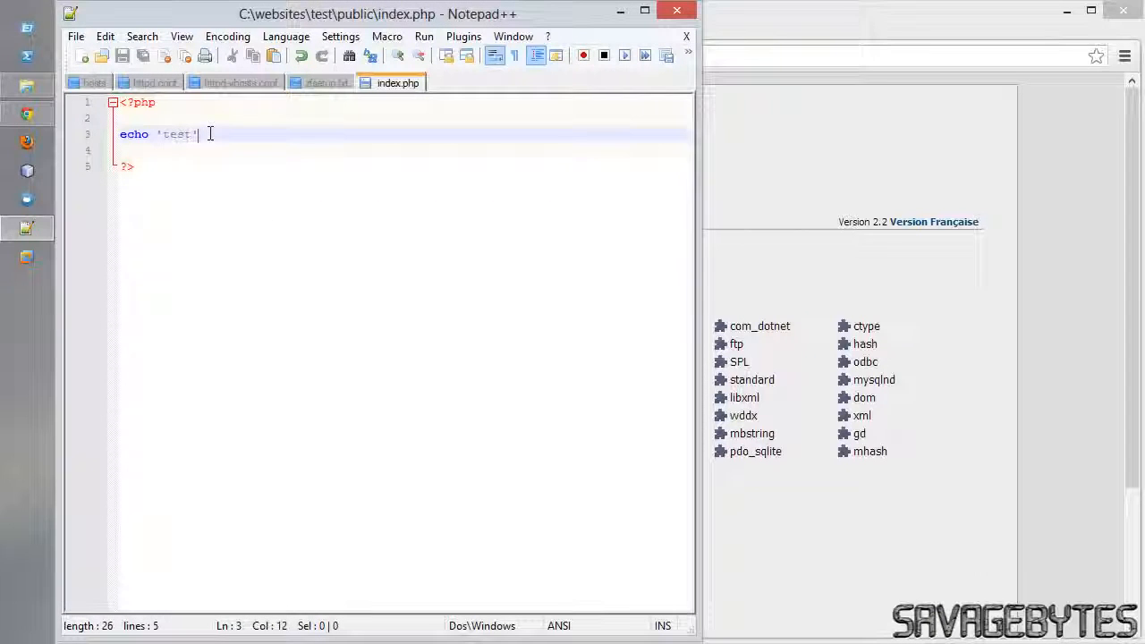
text(;)
click(76, 36)
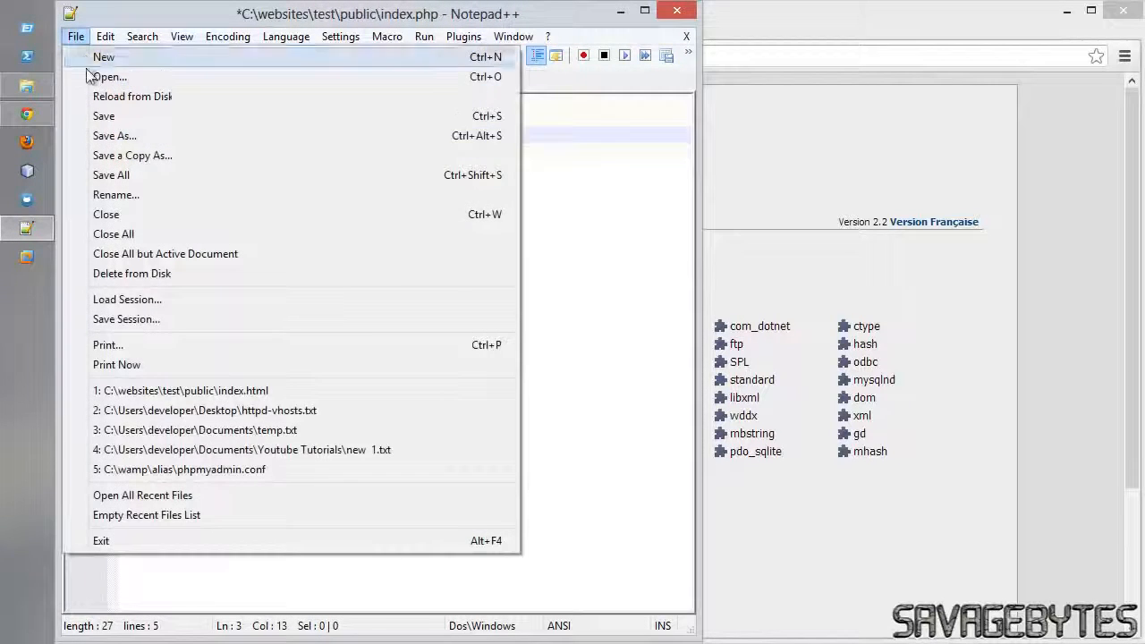
click(89, 116)
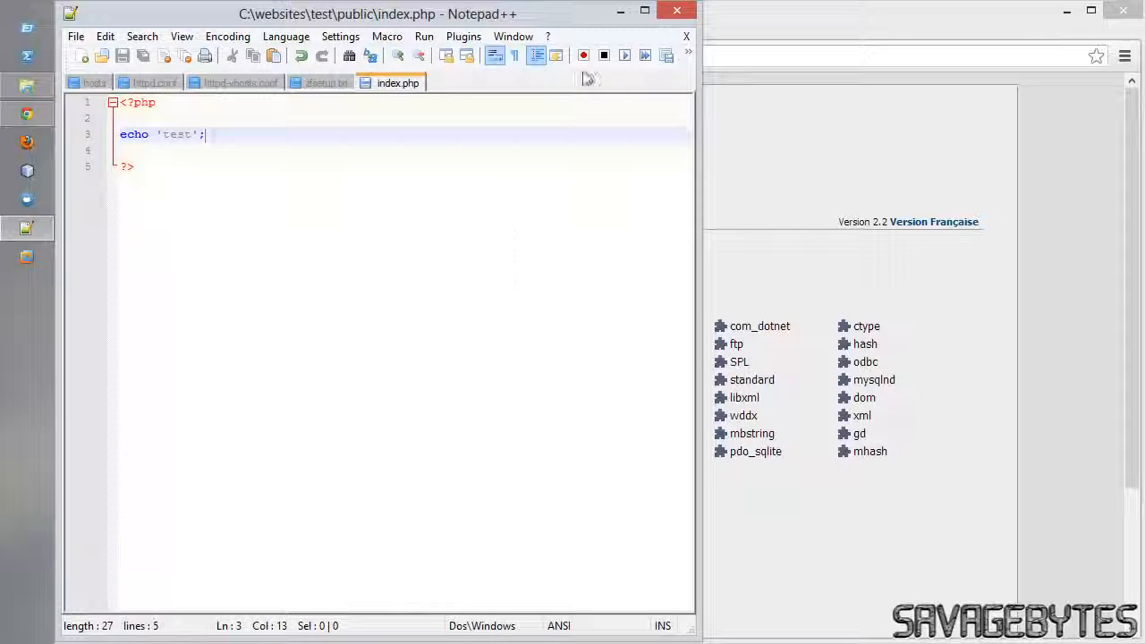
- Minimise the editor and reload the test/ page in the browser
click(620, 13)
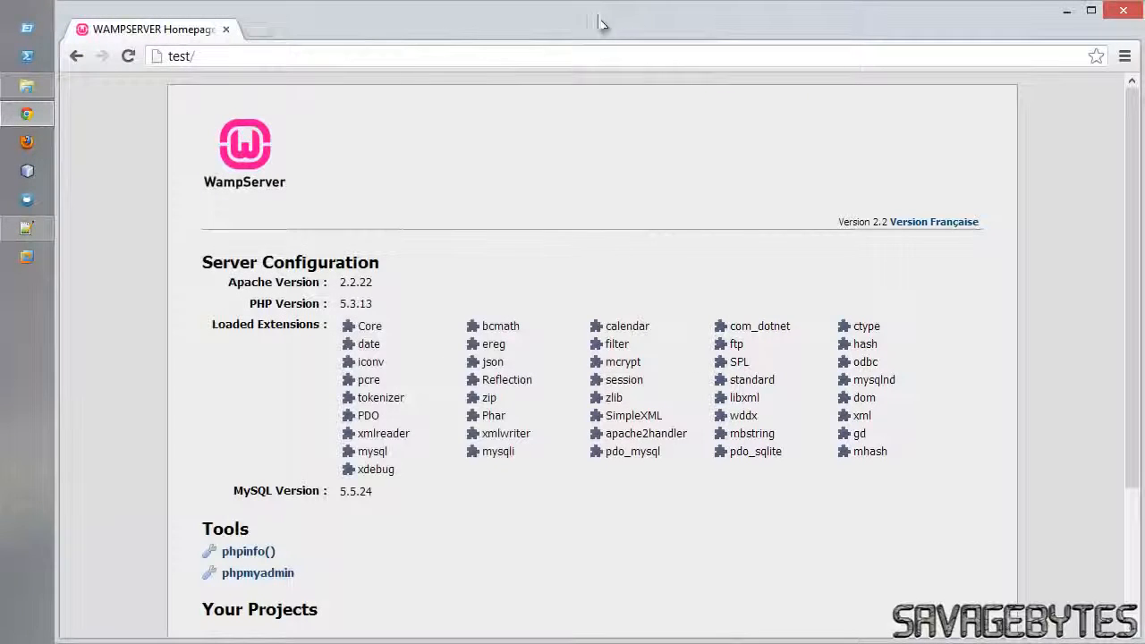
click(533, 54)
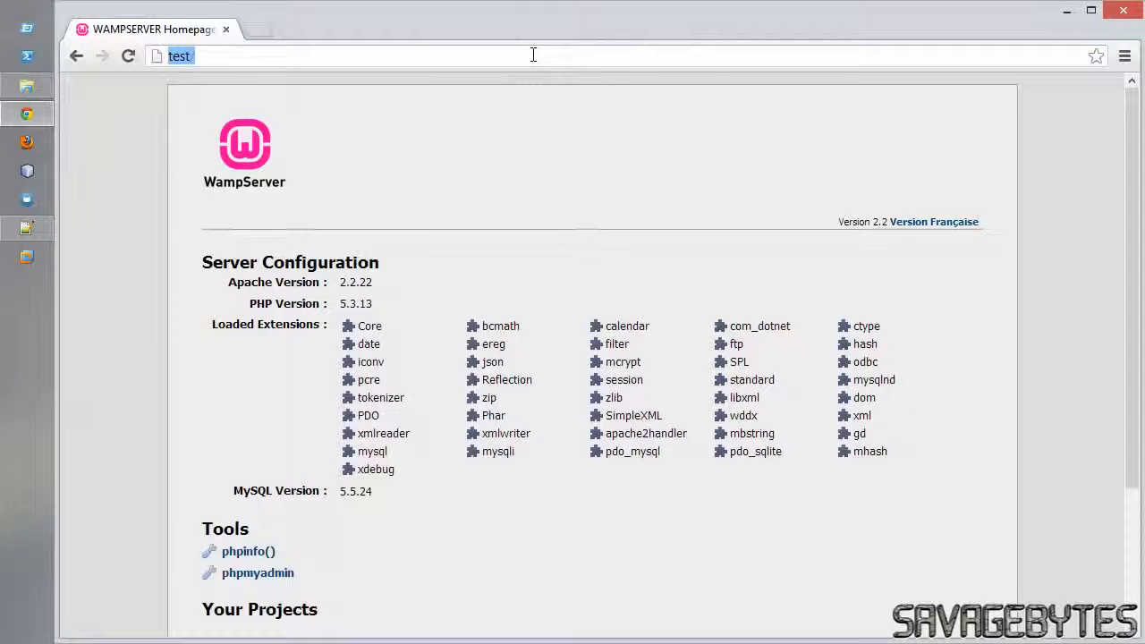
click(130, 56)
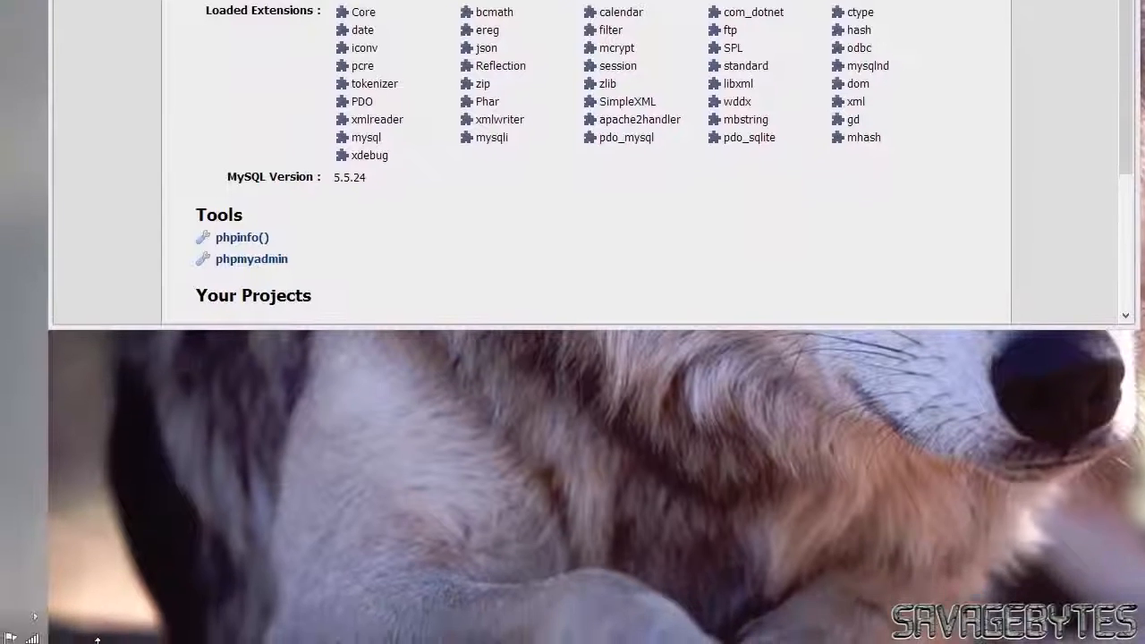
- Restart all WampServer services and reload the test/ page in the browser to check the virtual host
click(36, 616)
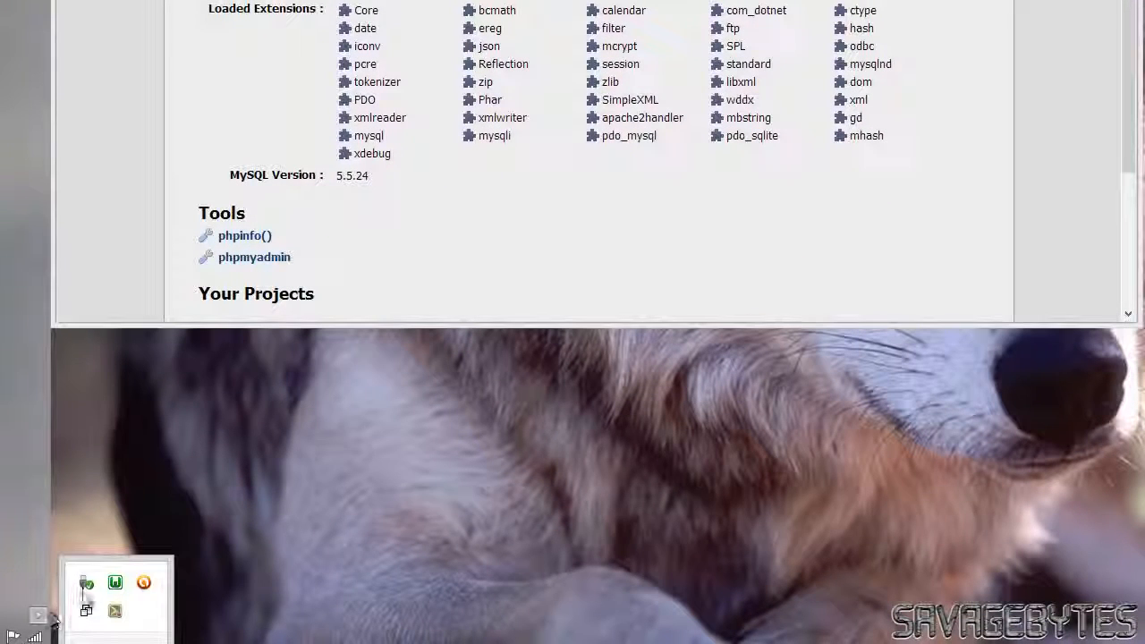
click(115, 583)
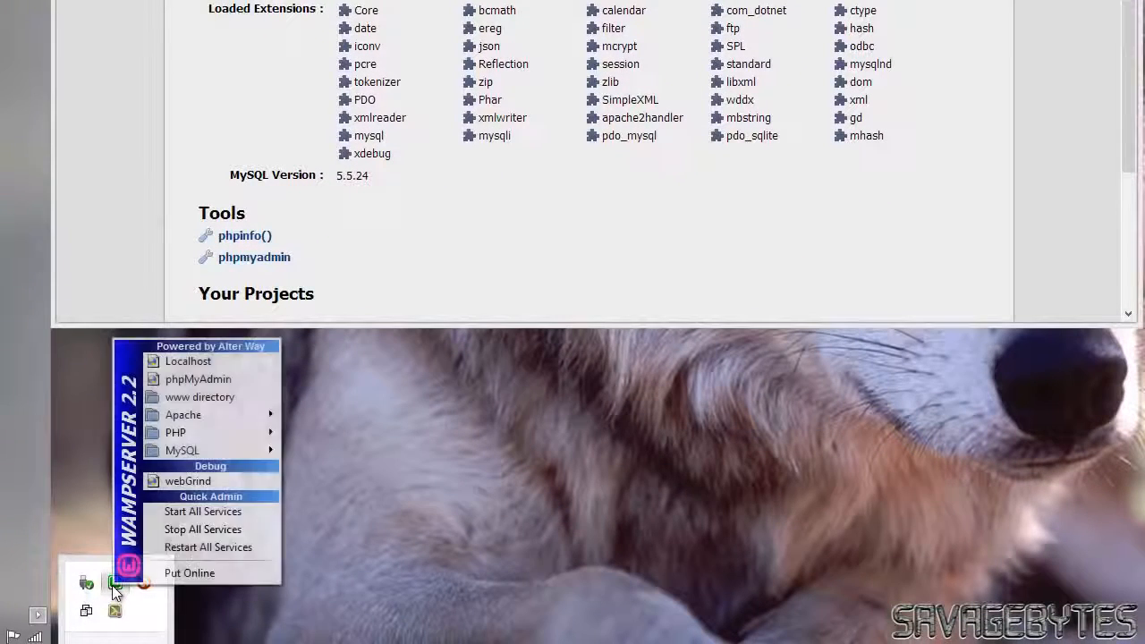
click(158, 549)
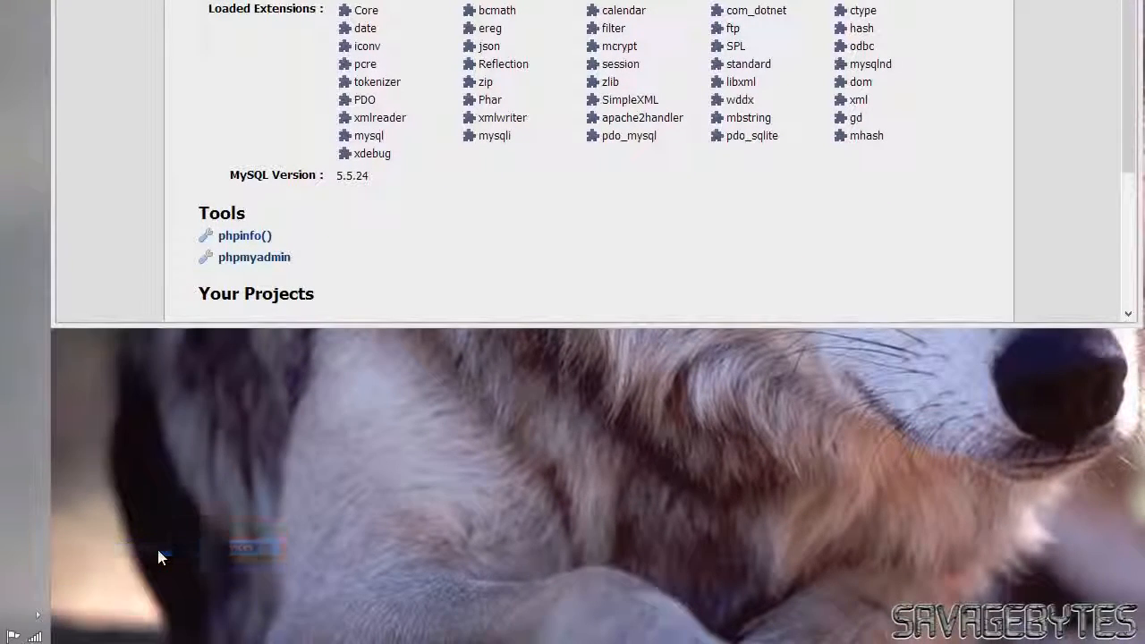
click(36, 616)
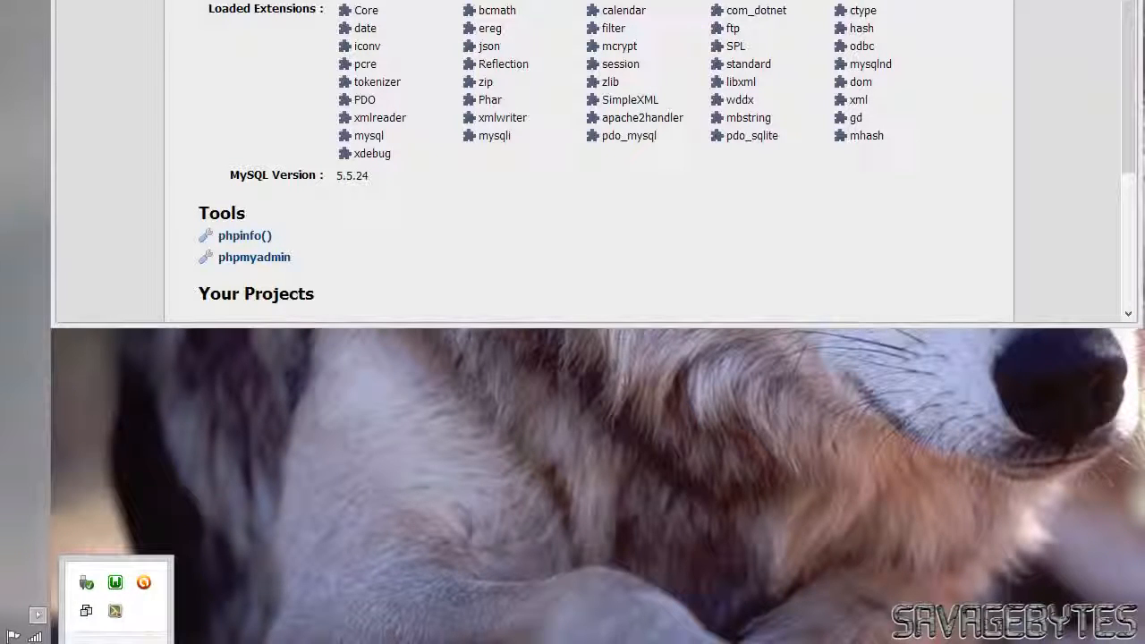
click(360, 641)
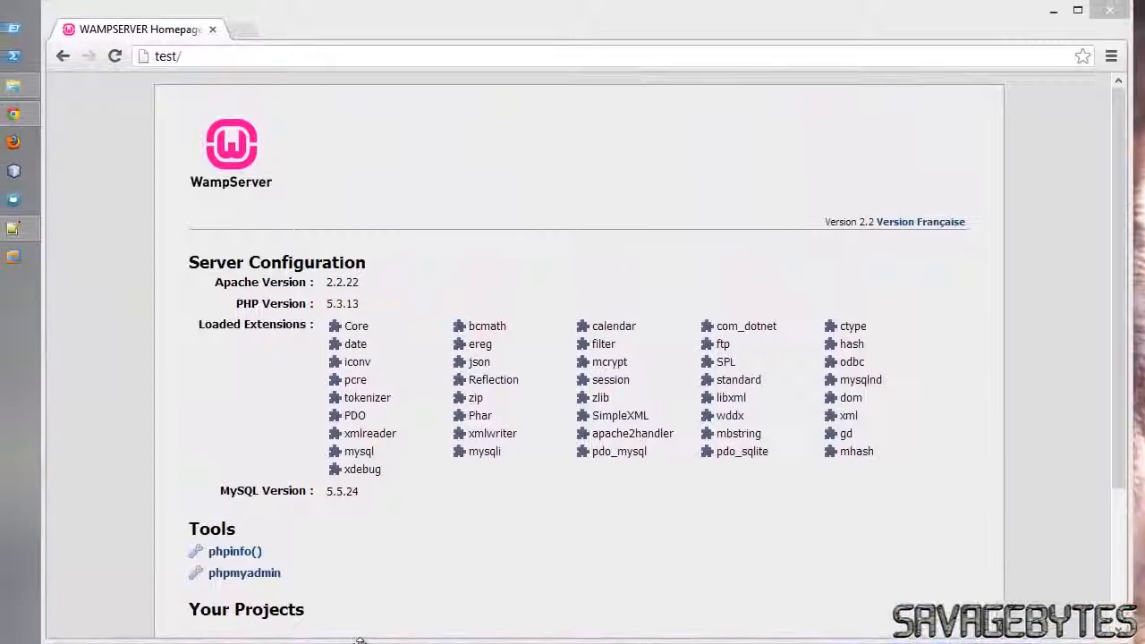
click(132, 57)
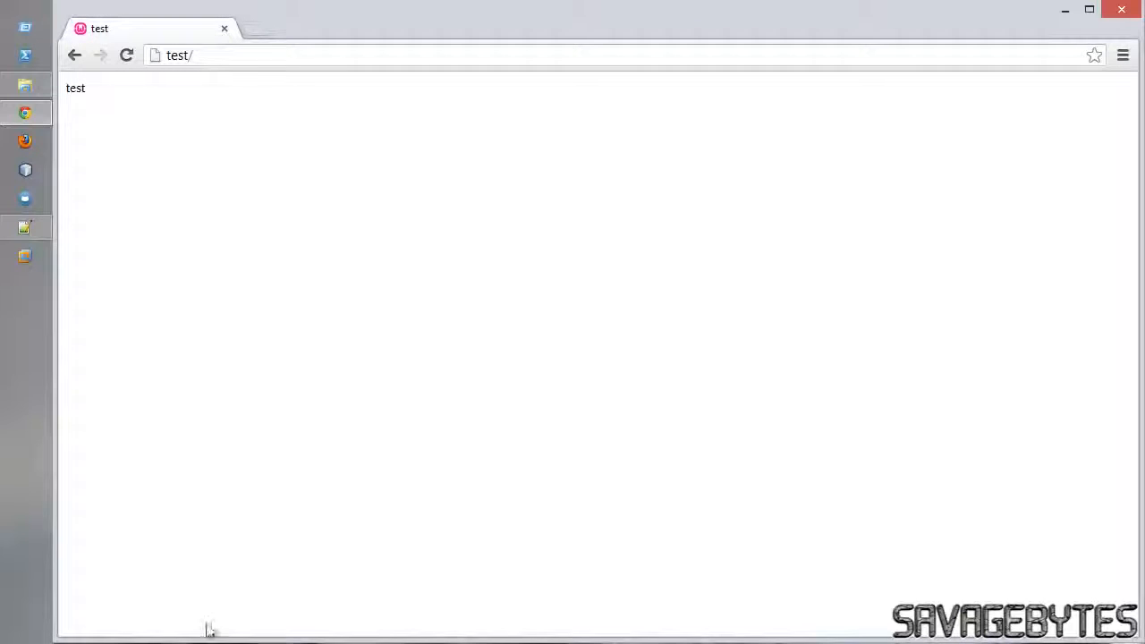
- Search the web for "zend framework manual" in a new browser tab and open the Zend Framework 2.0 manual
click(250, 30)
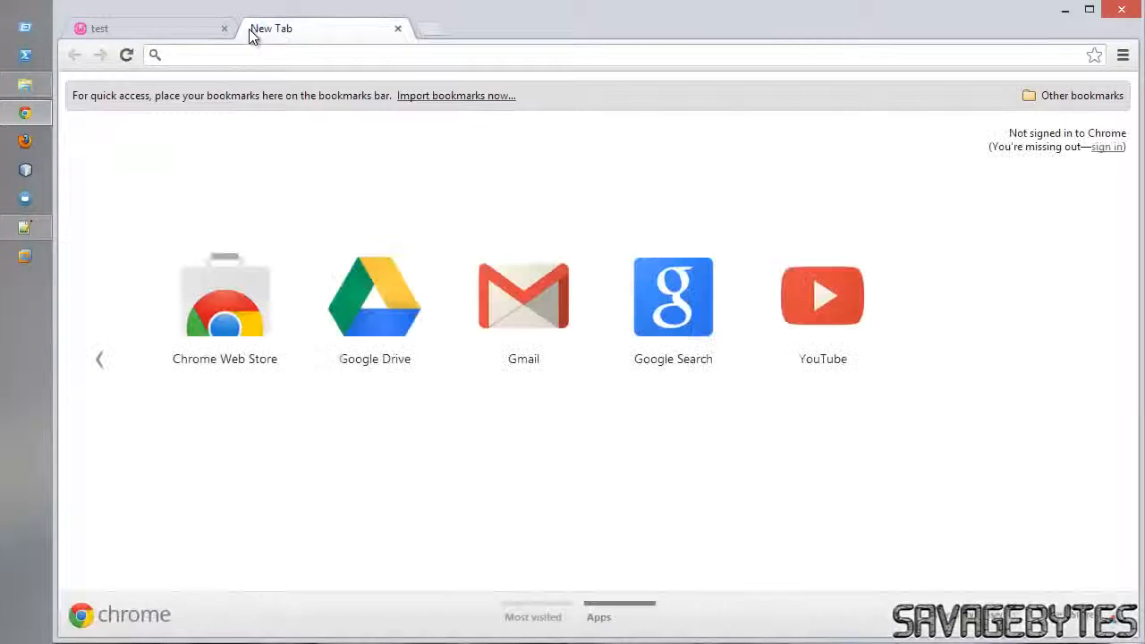
text(zend)
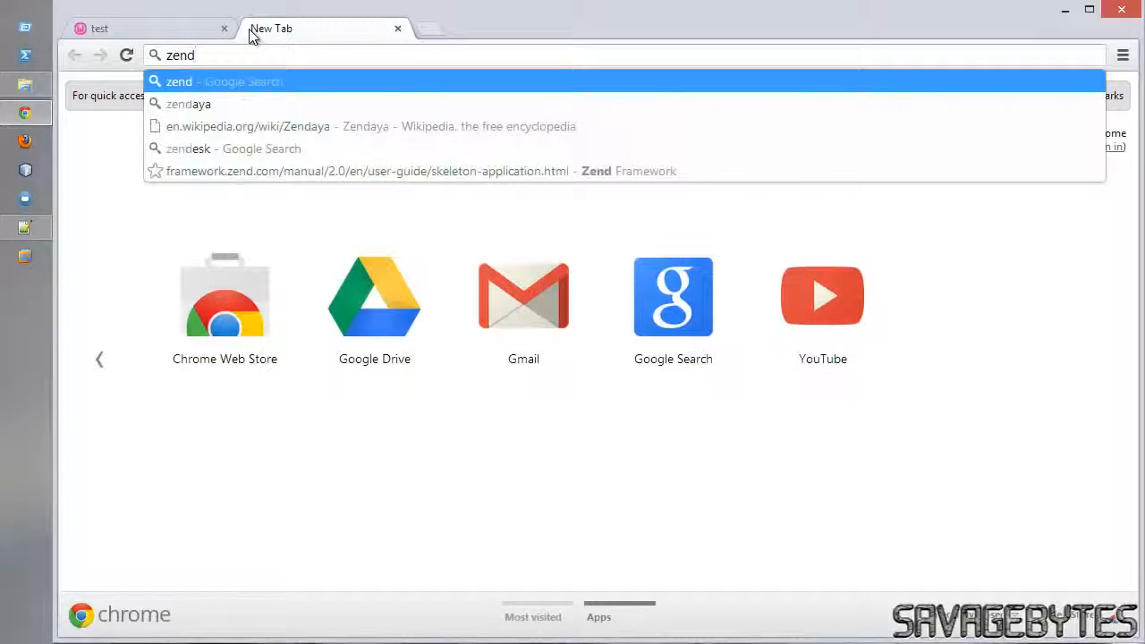
text( framework manual)
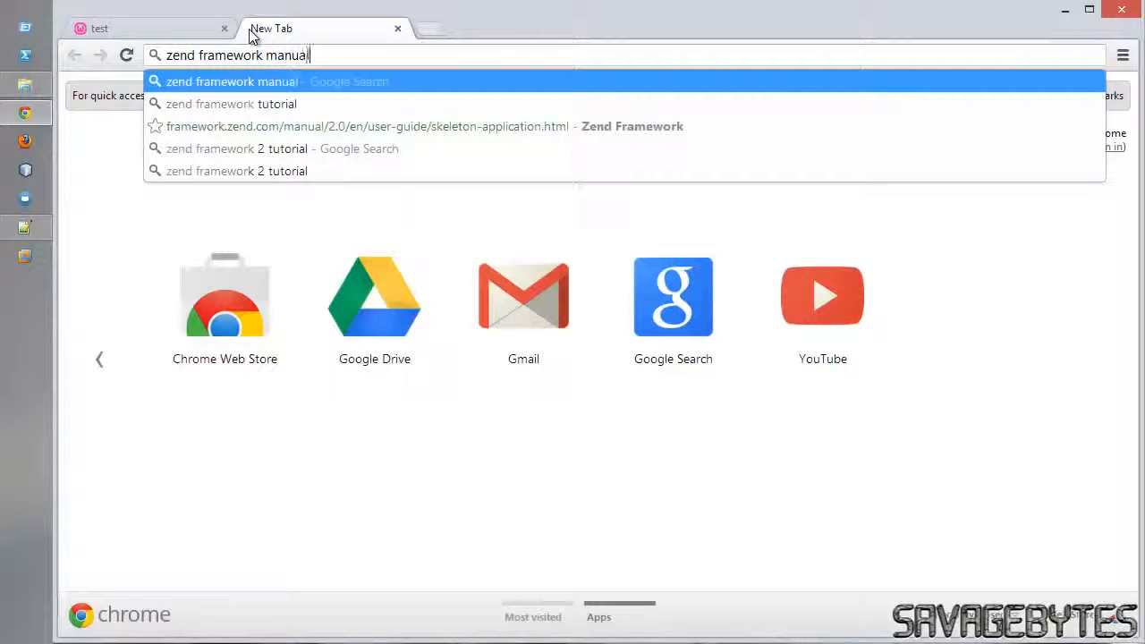
key(Return)
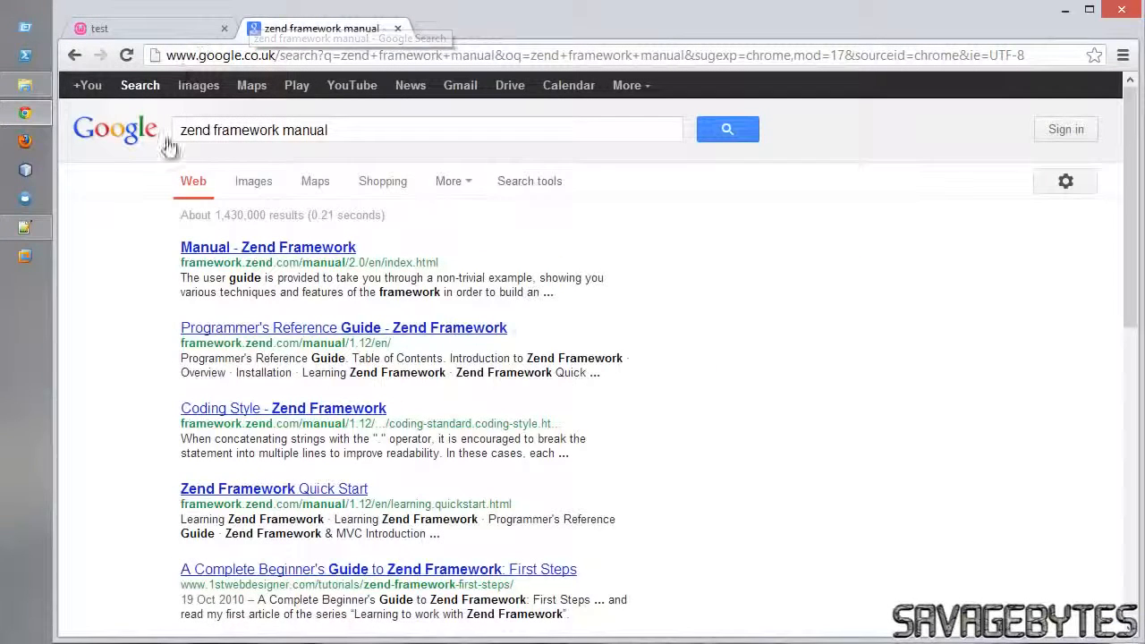
click(210, 248)
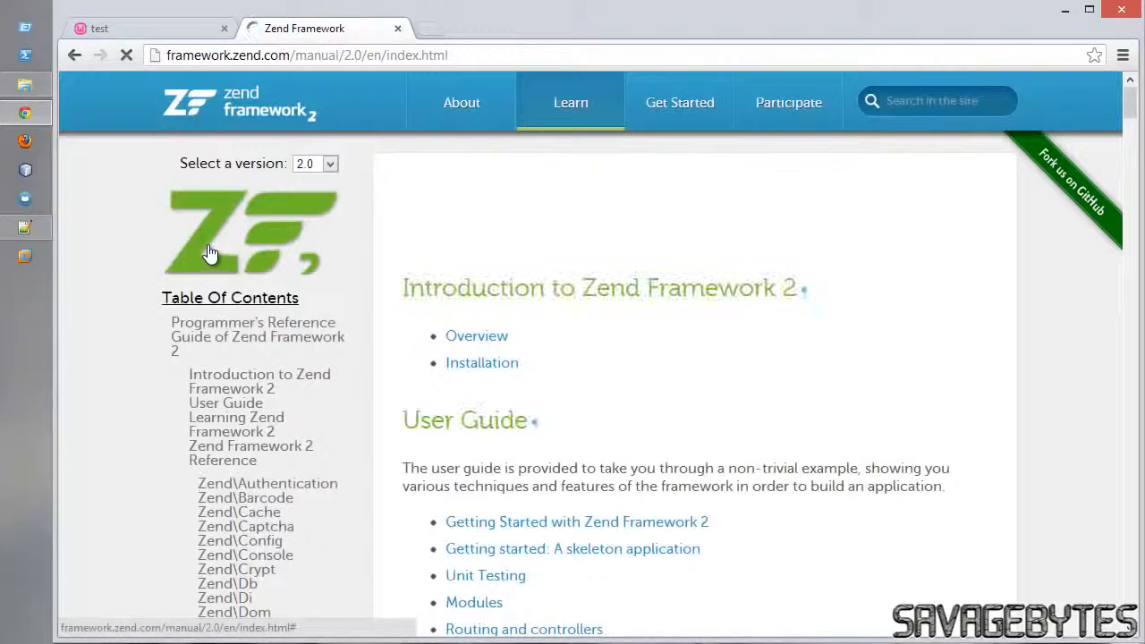
- From the manual's skeleton application guide, reach the ZendSkeletonApplication GitHub repository, download it as a ZIP and open the archive
click(548, 555)
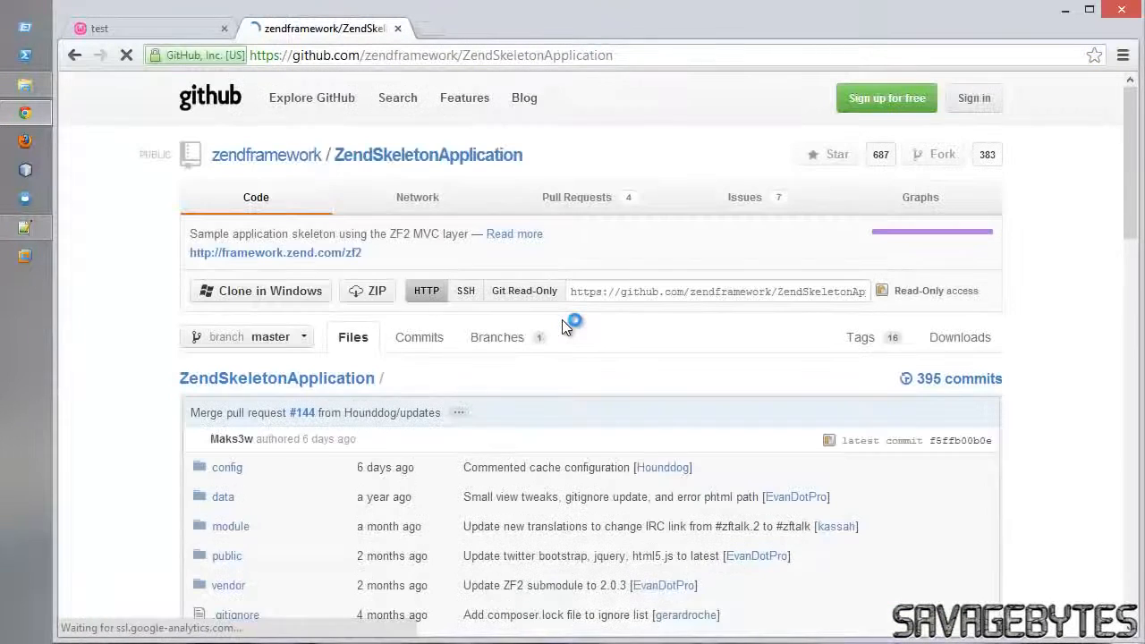
click(382, 297)
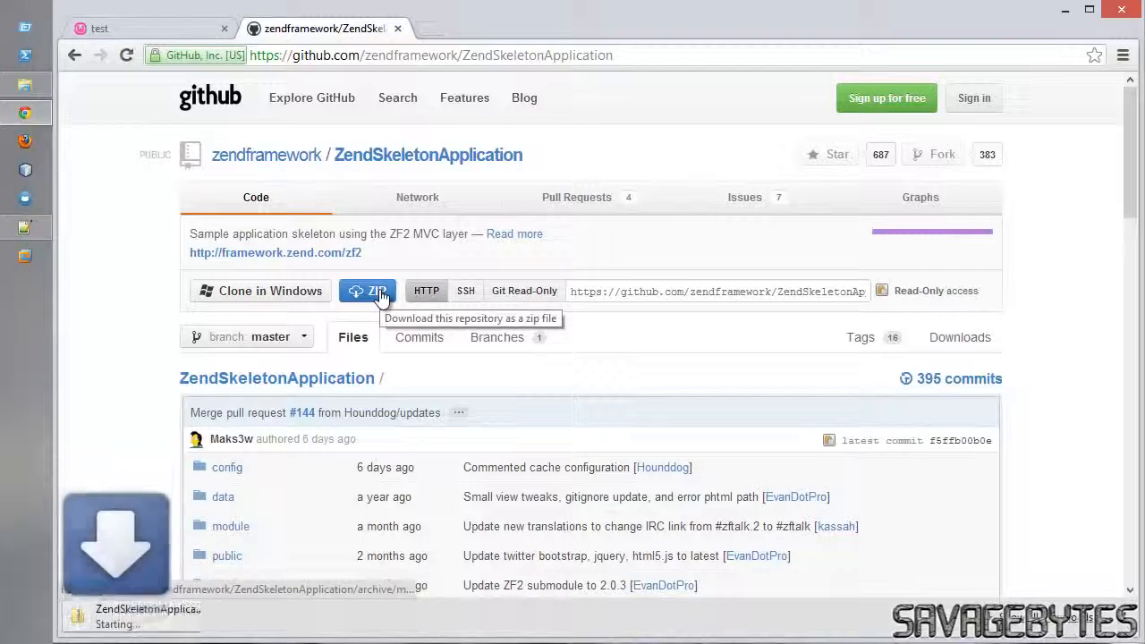
click(148, 625)
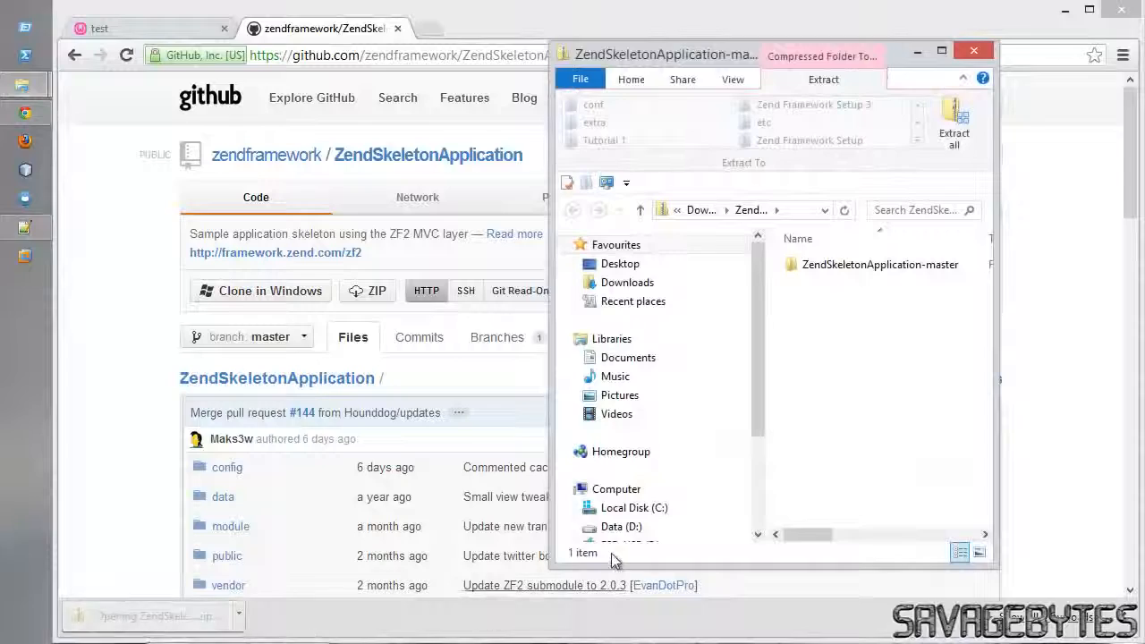
- Open Local Disk (C:) in a separate window beside the archive window and open the archive's ZendSkeletonApplication-master folder
right_click(637, 509)
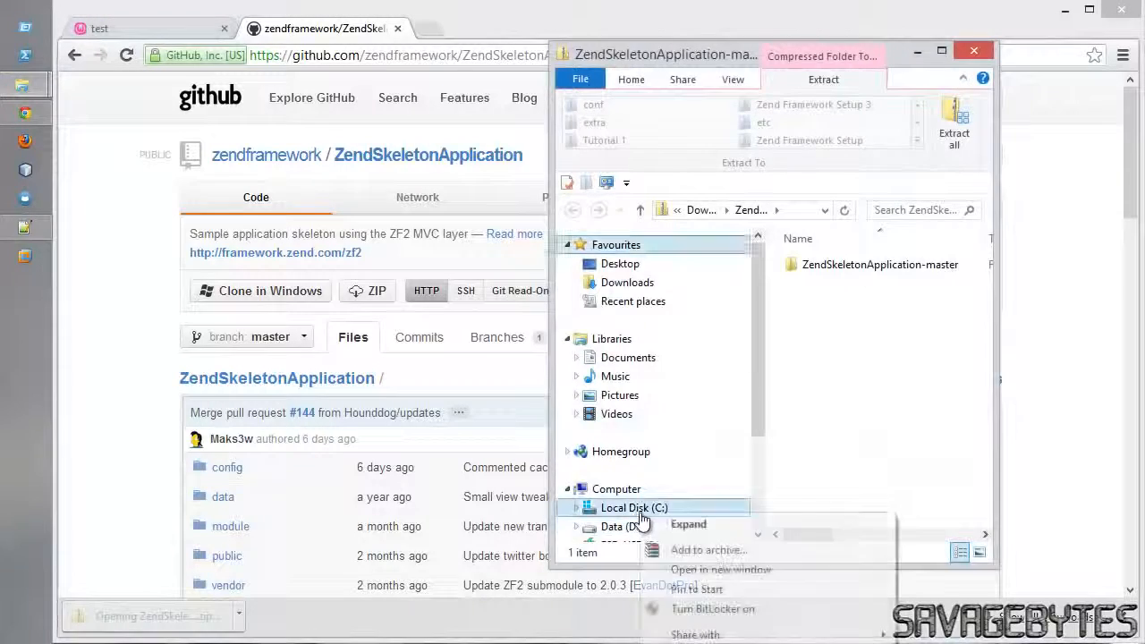
click(694, 571)
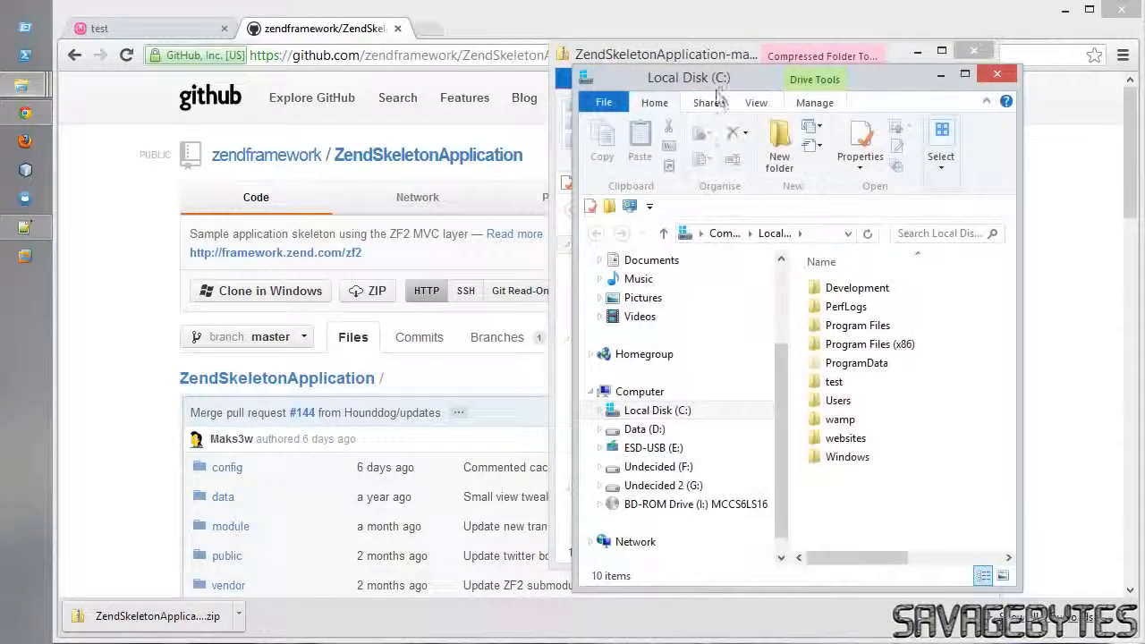
drag(721, 79, 226, 58)
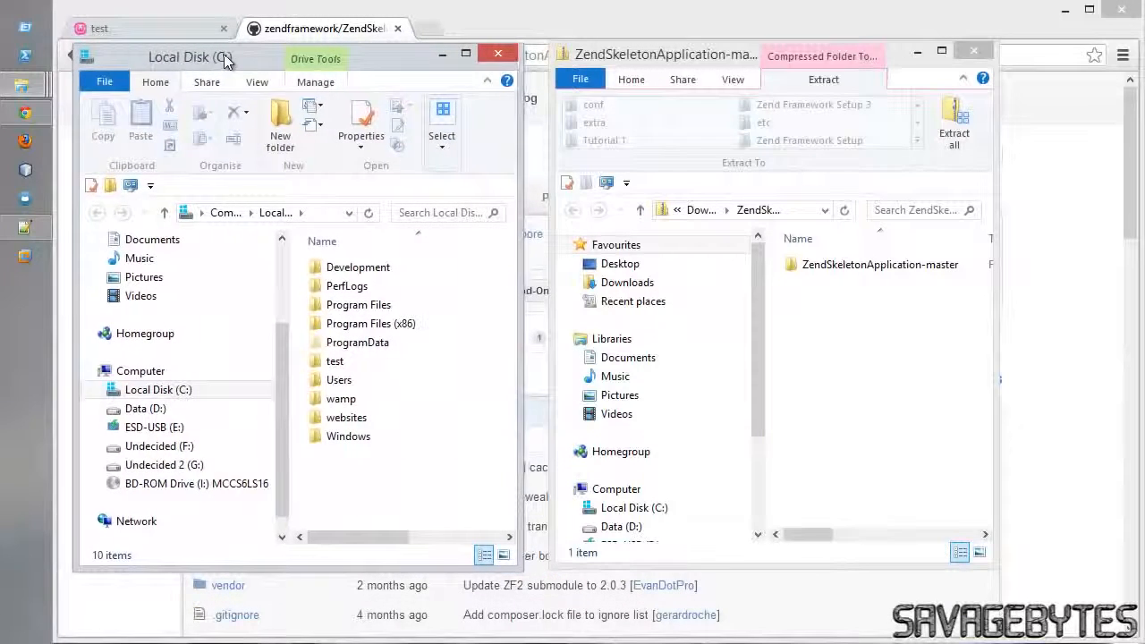
double_click(803, 262)
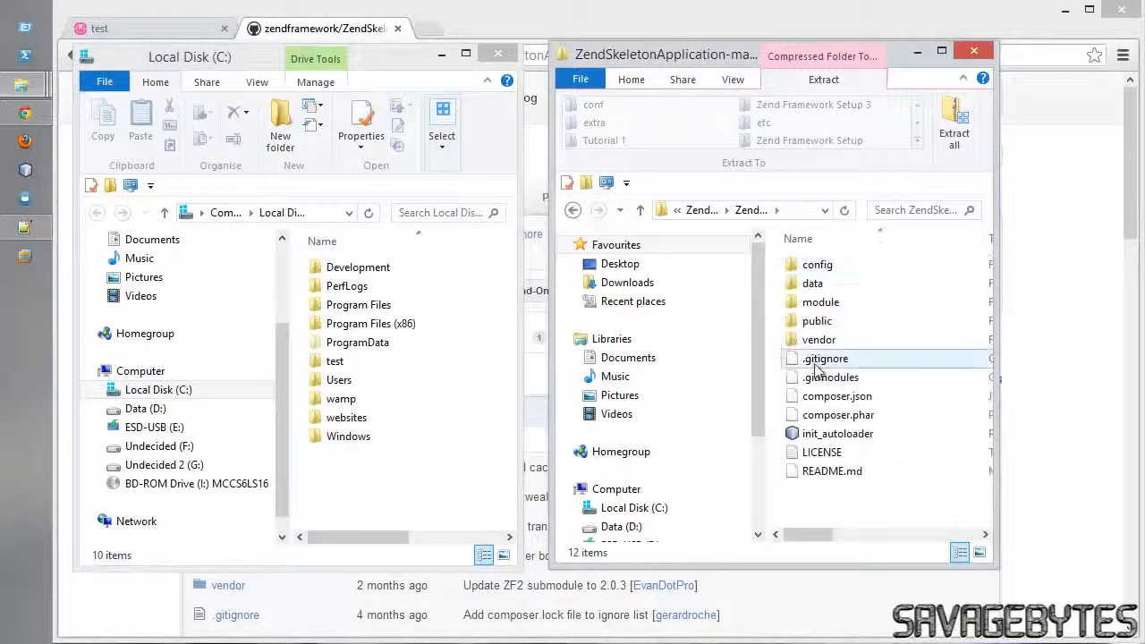
- Browse the C: drive window to websites\test, check inside its public folder and return to the test folder
click(327, 421)
double_click(327, 418)
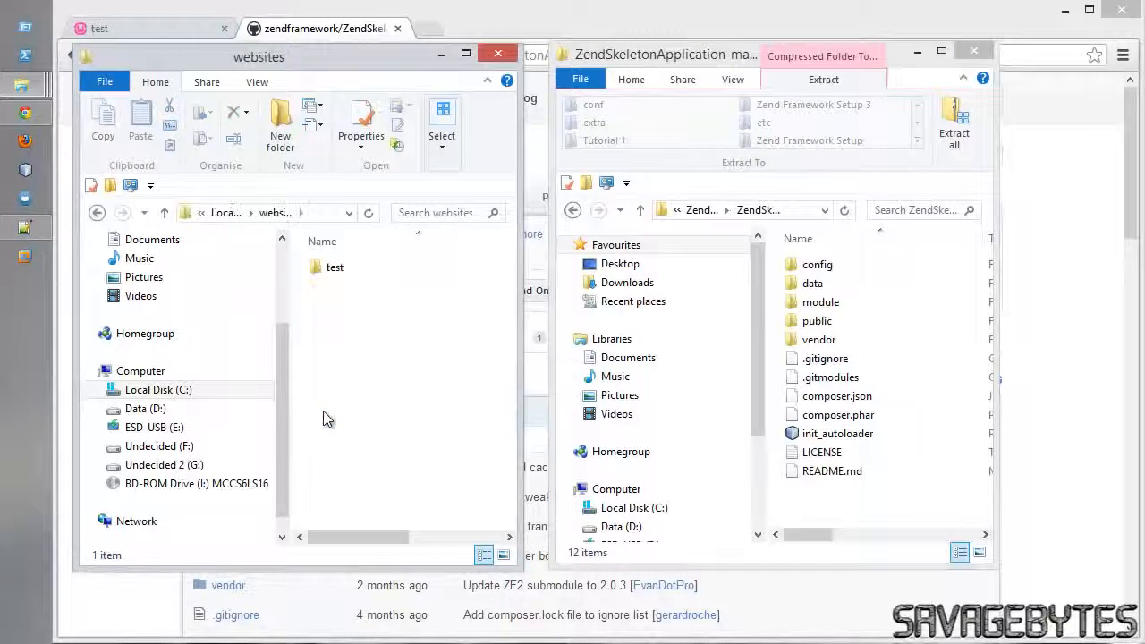
click(337, 270)
double_click(337, 267)
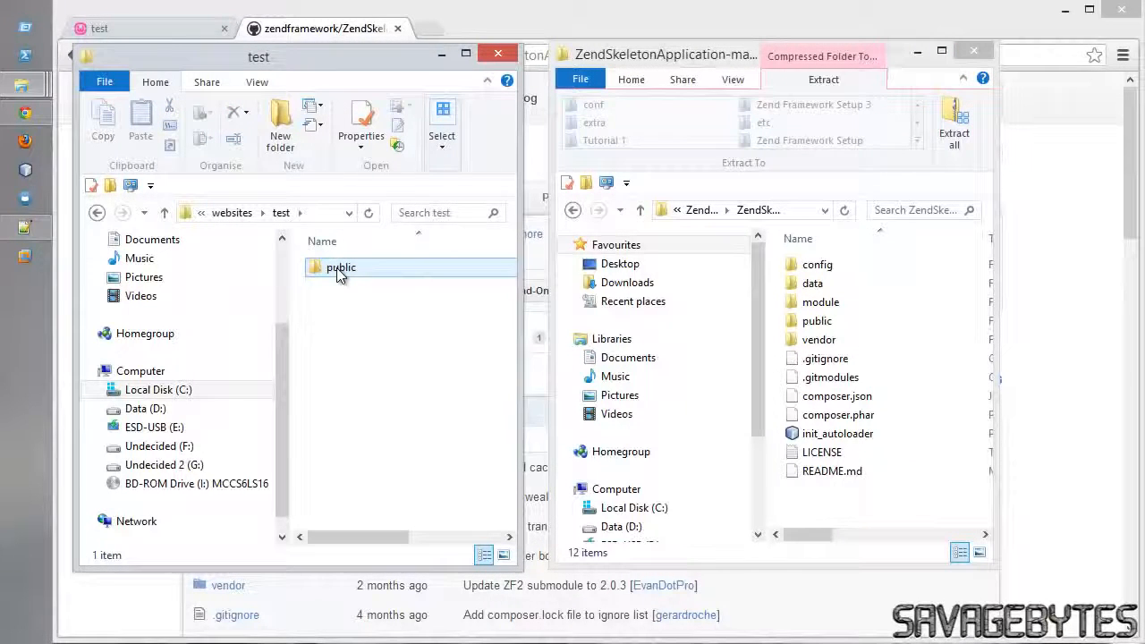
double_click(337, 268)
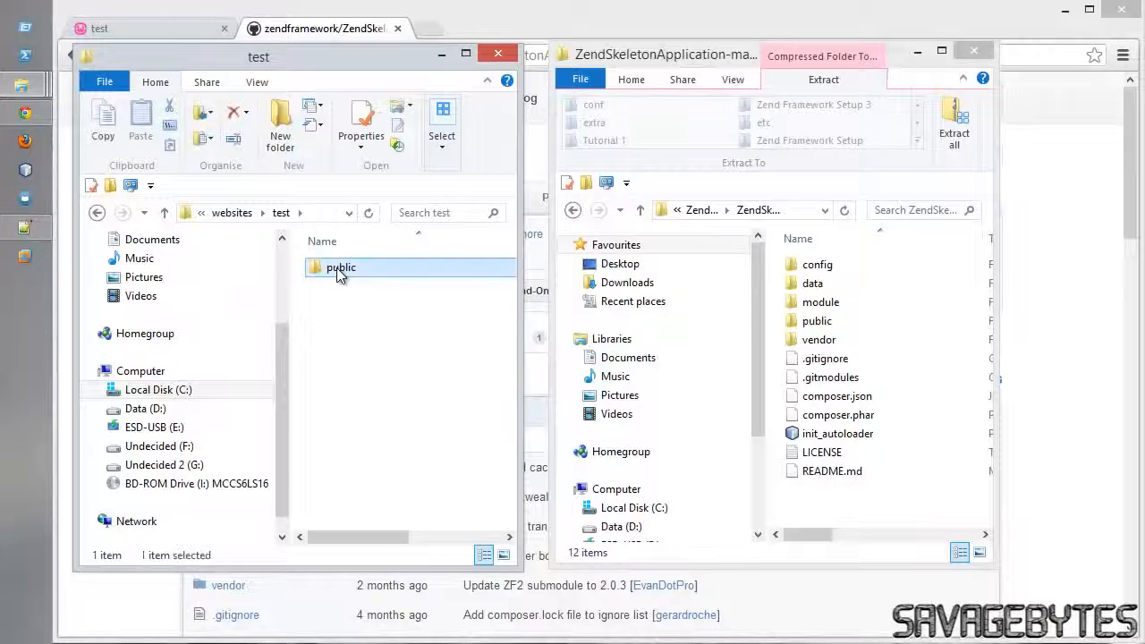
click(99, 213)
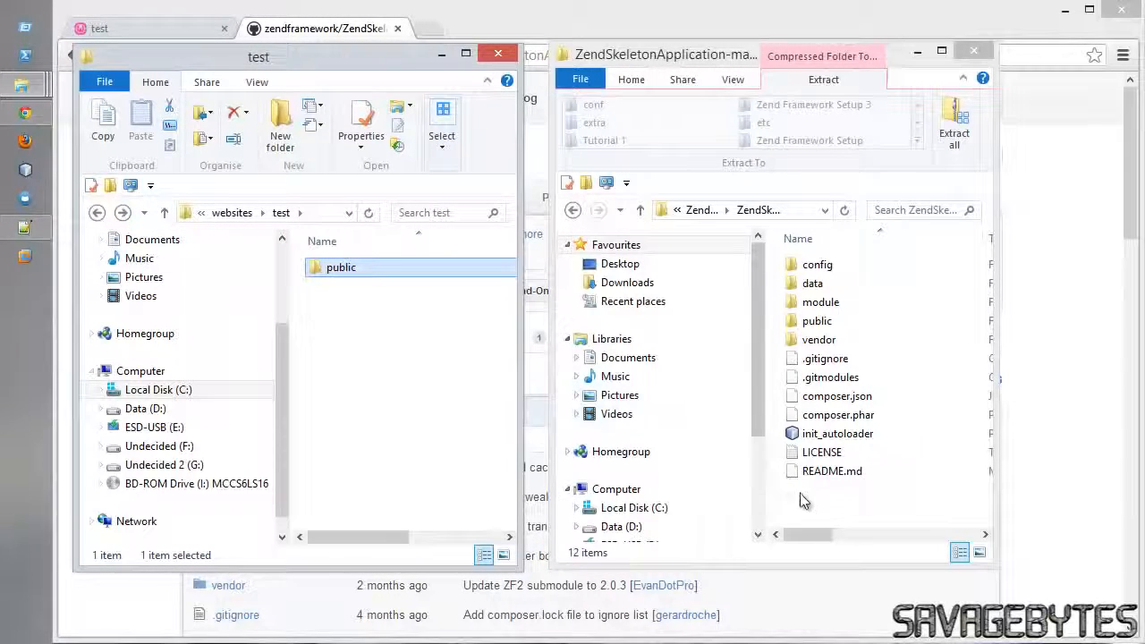
- Copy all skeleton application files from the archive into websites\test, replacing the existing index.php, and clear away the Explorer and browser windows
drag(796, 521, 404, 387)
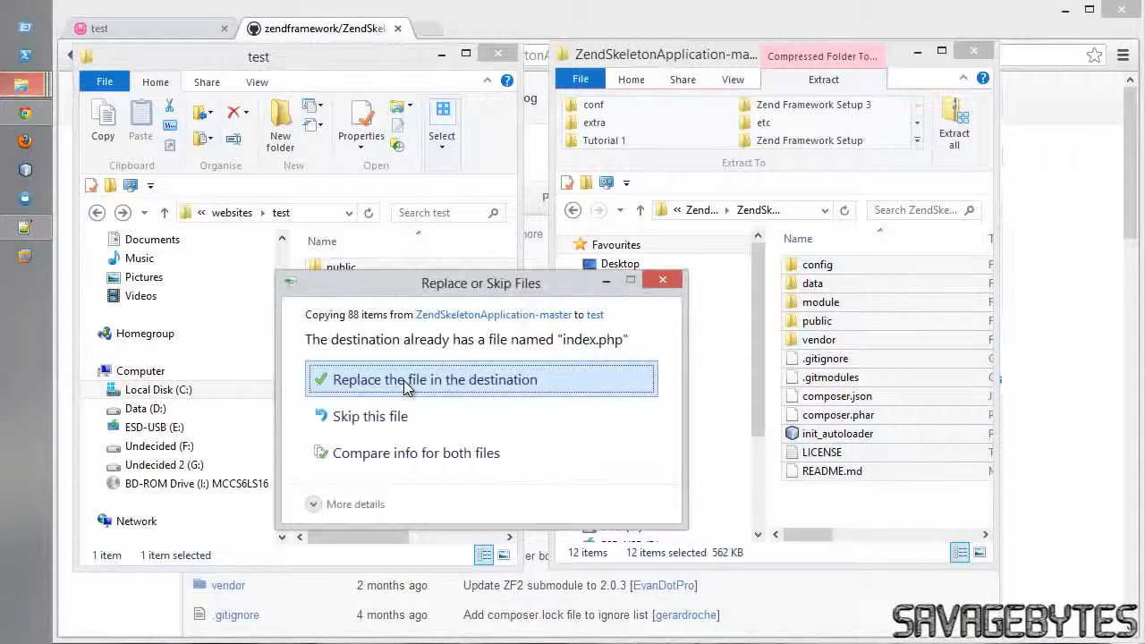
click(403, 382)
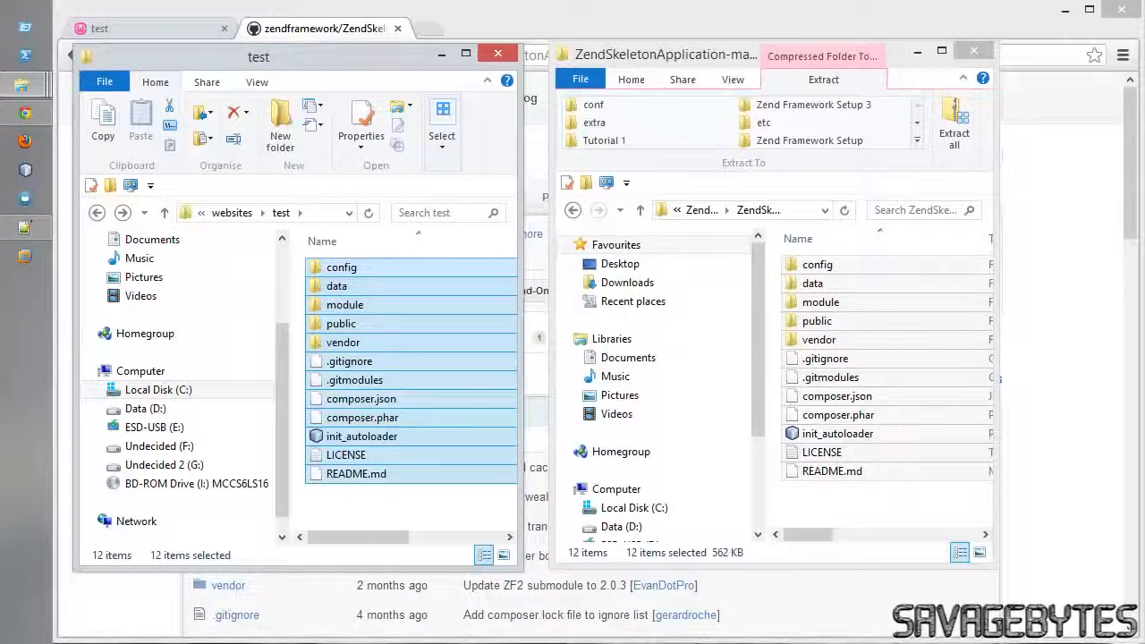
click(497, 54)
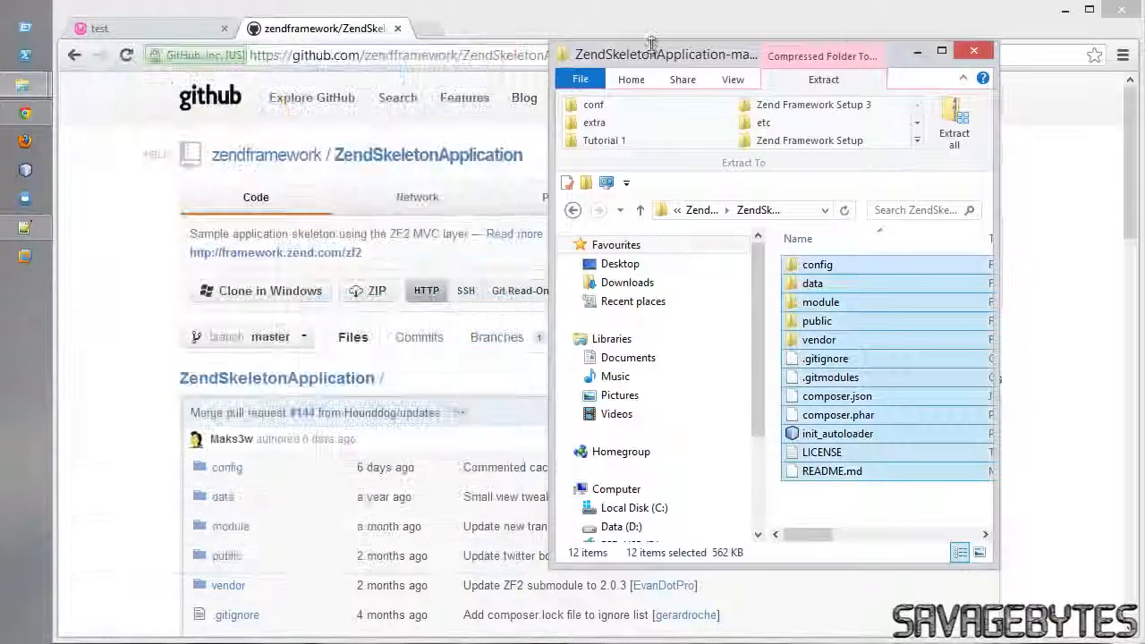
click(914, 55)
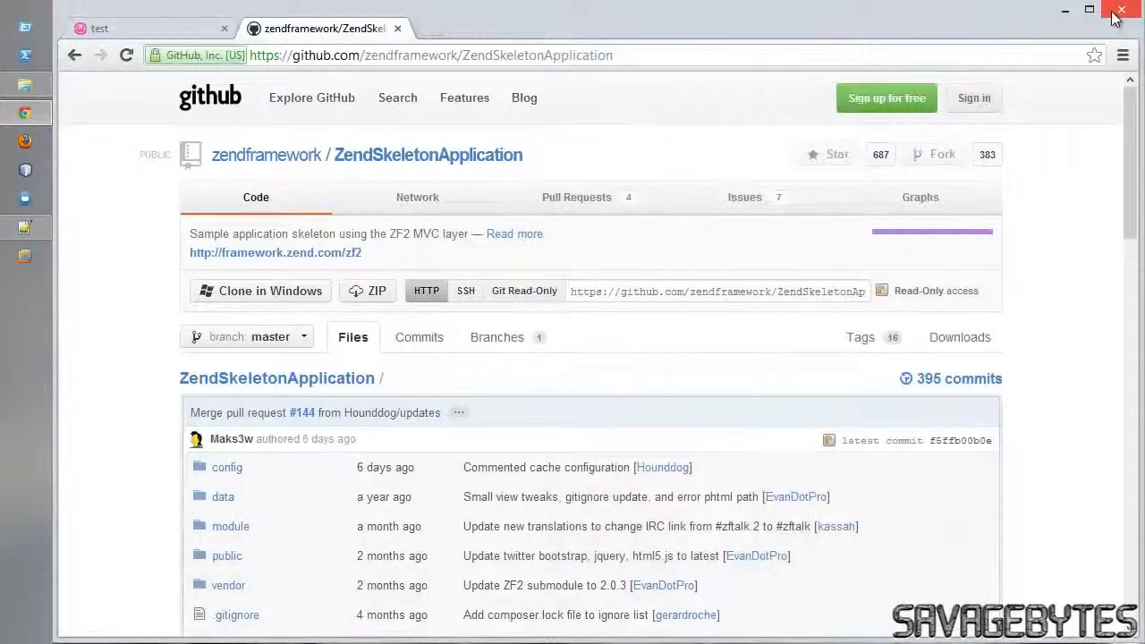
click(1118, 13)
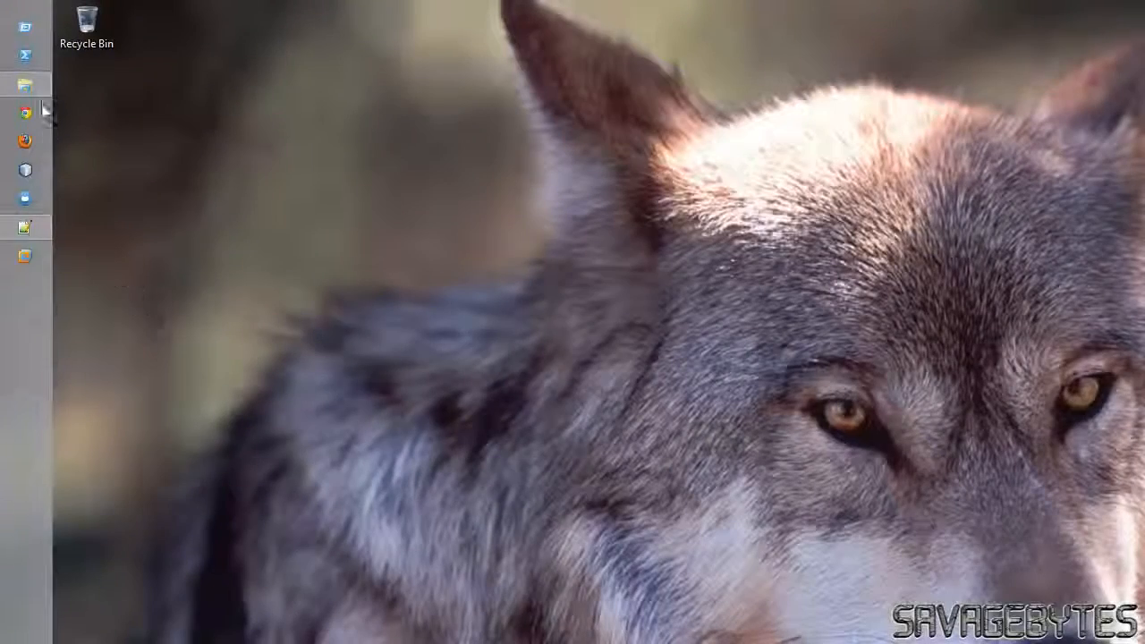
- Open the Path system variable for editing from the computer's advanced system settings, with the cursor at the end of its value
click(40, 86)
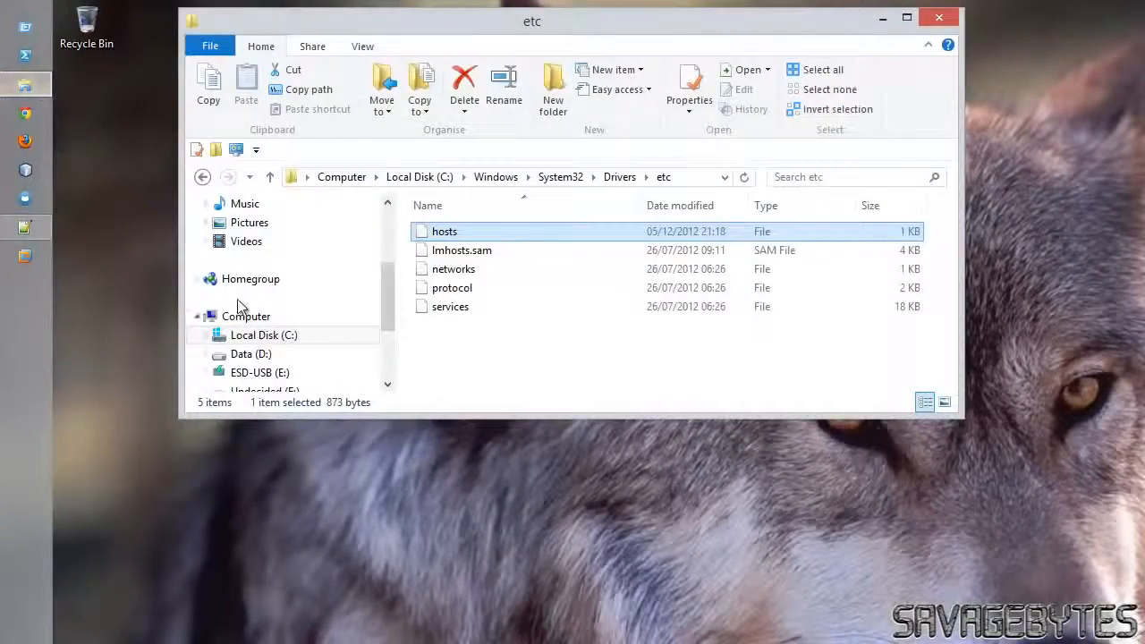
right_click(241, 316)
click(321, 535)
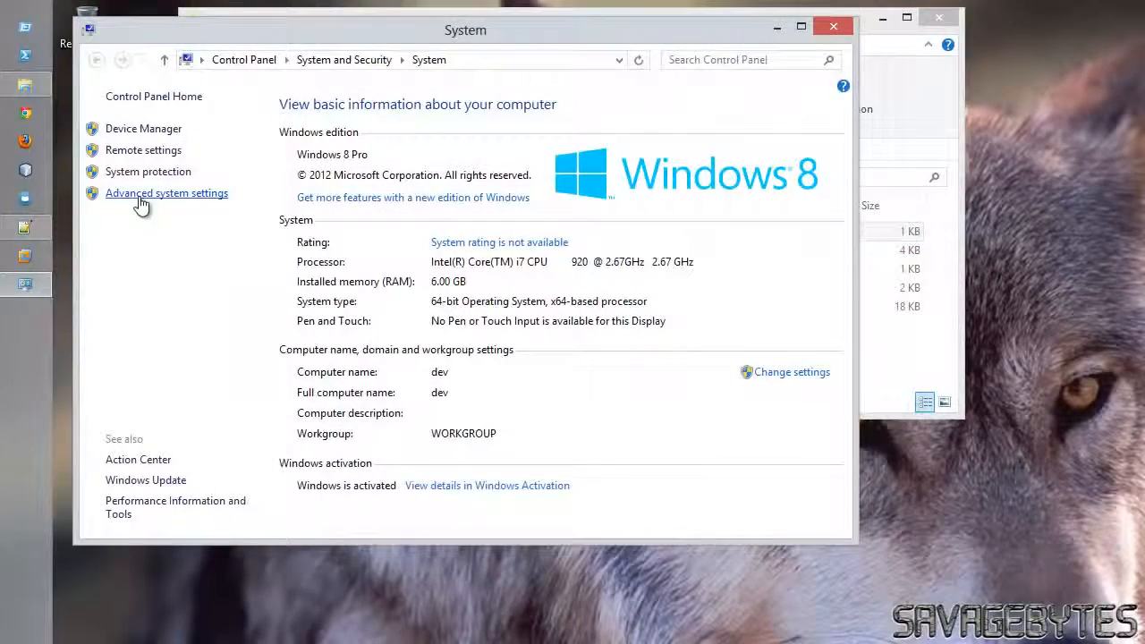
click(142, 195)
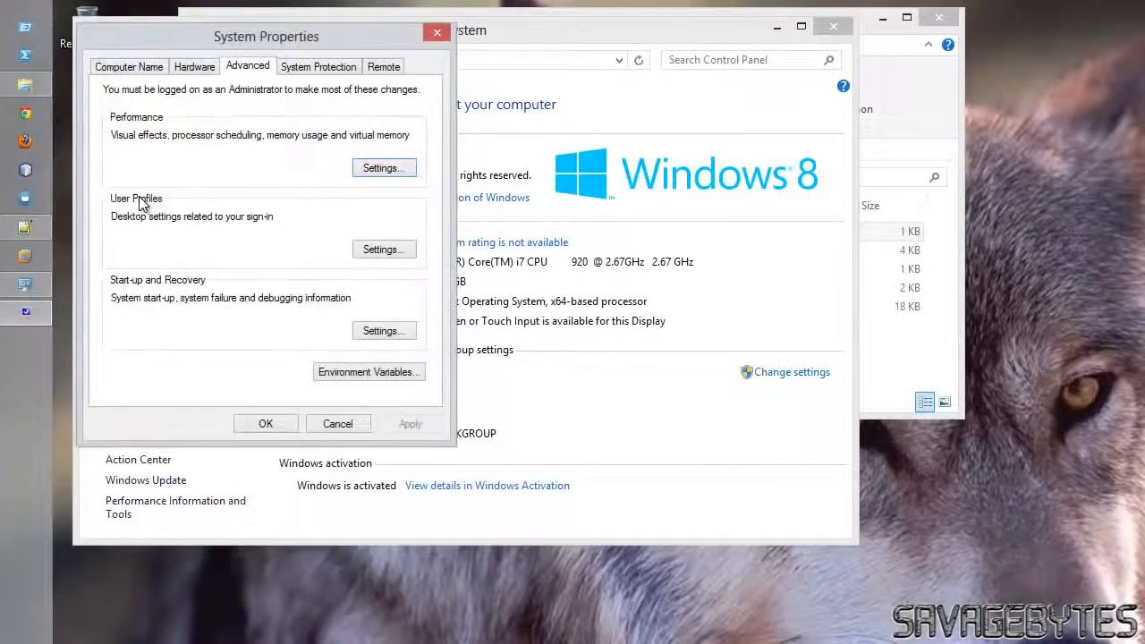
click(331, 372)
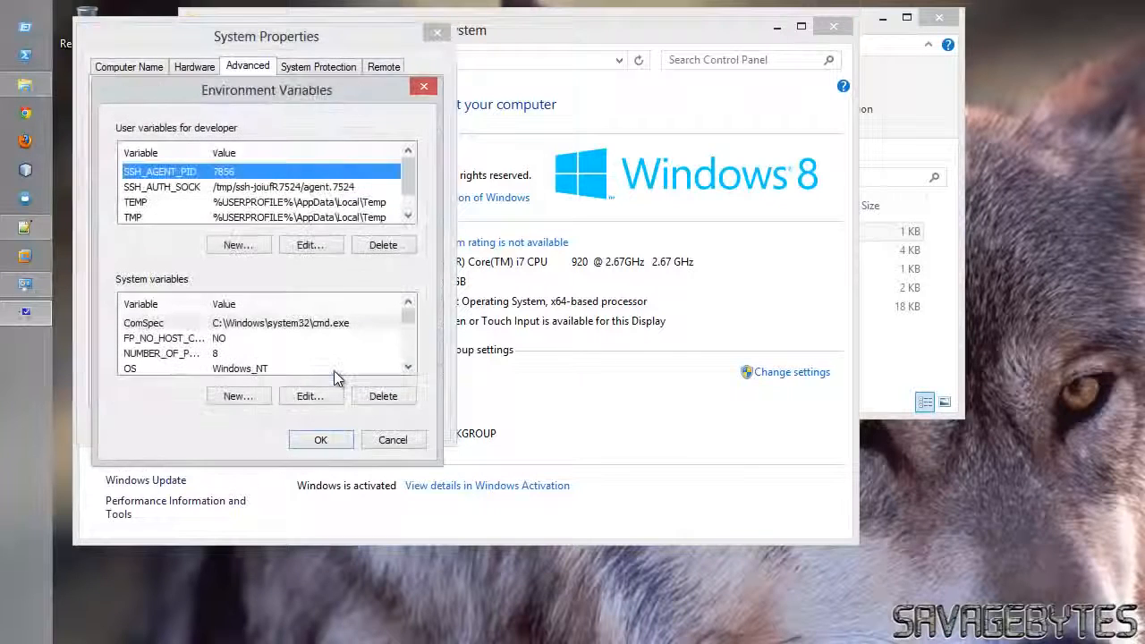
click(408, 368)
click(408, 369)
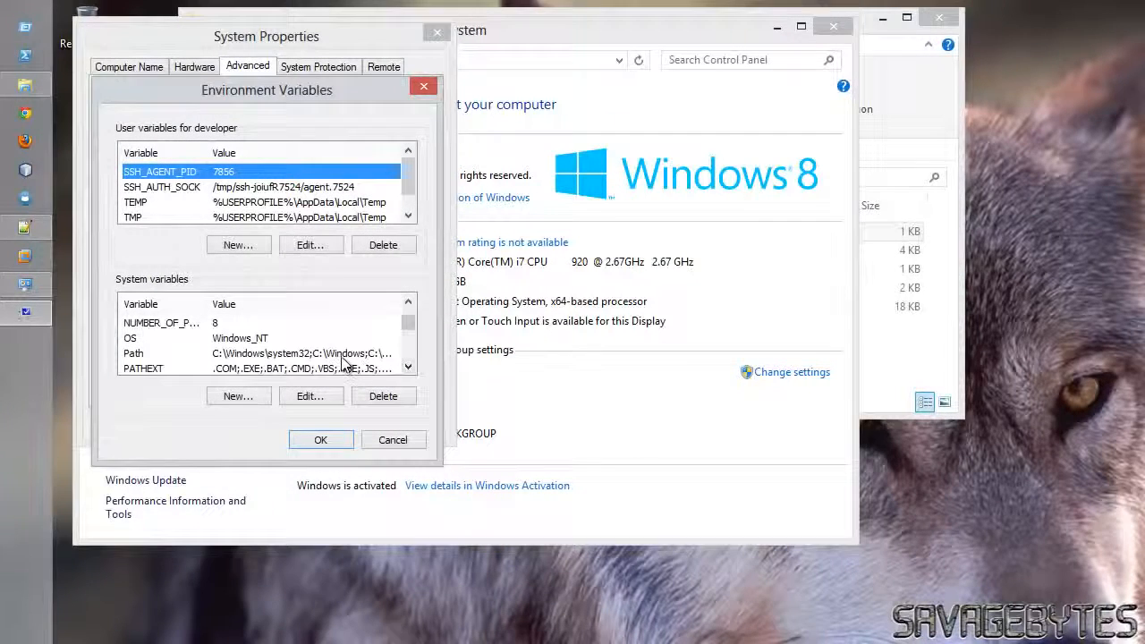
click(344, 358)
click(306, 395)
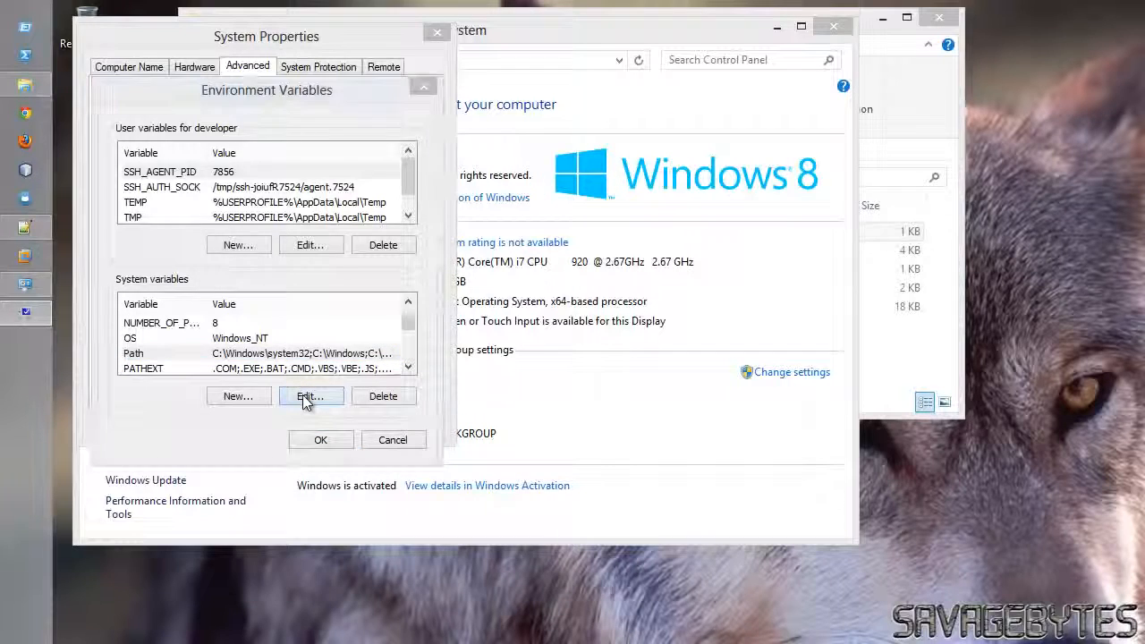
click(411, 205)
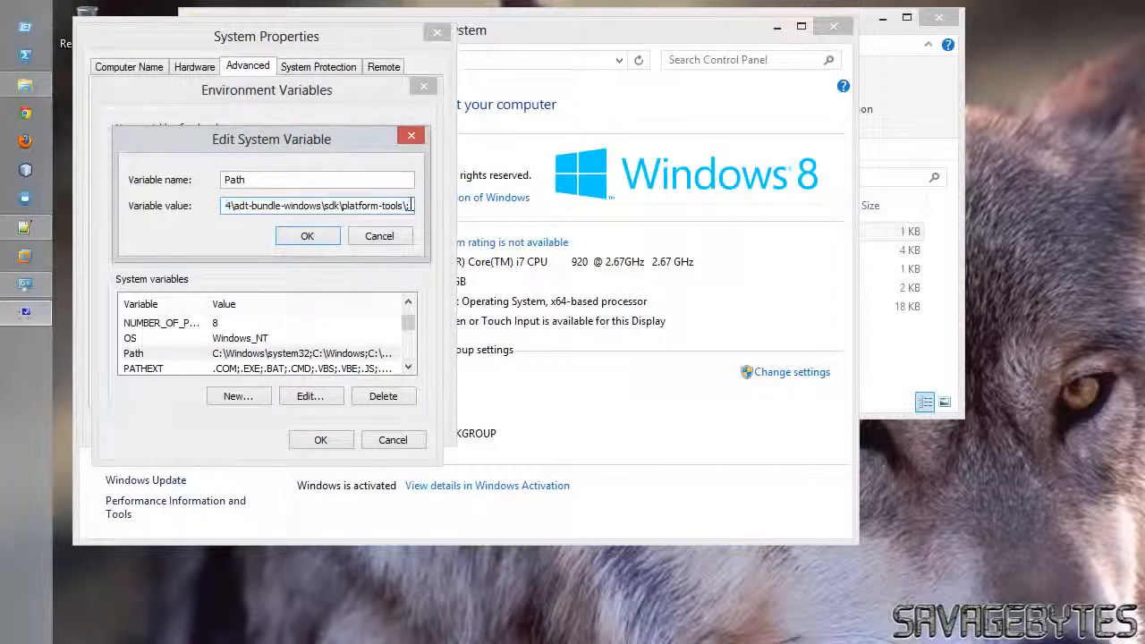
- Browse to C:\wamp\bin\php\php5.3.13, copy the folder's full path and close the Explorer window
click(872, 44)
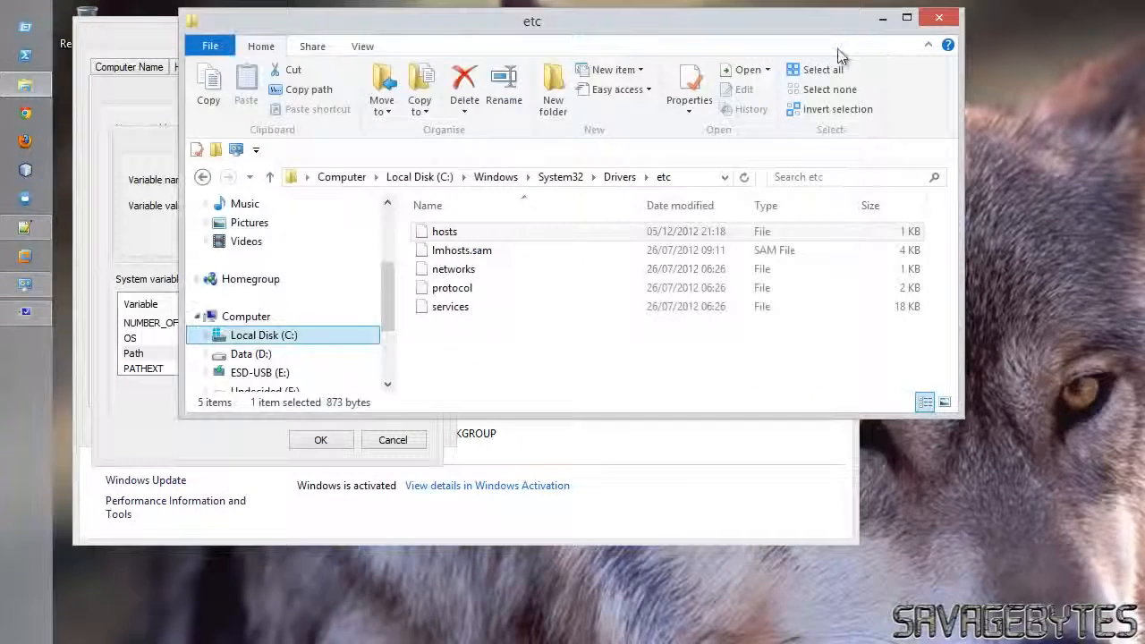
click(278, 342)
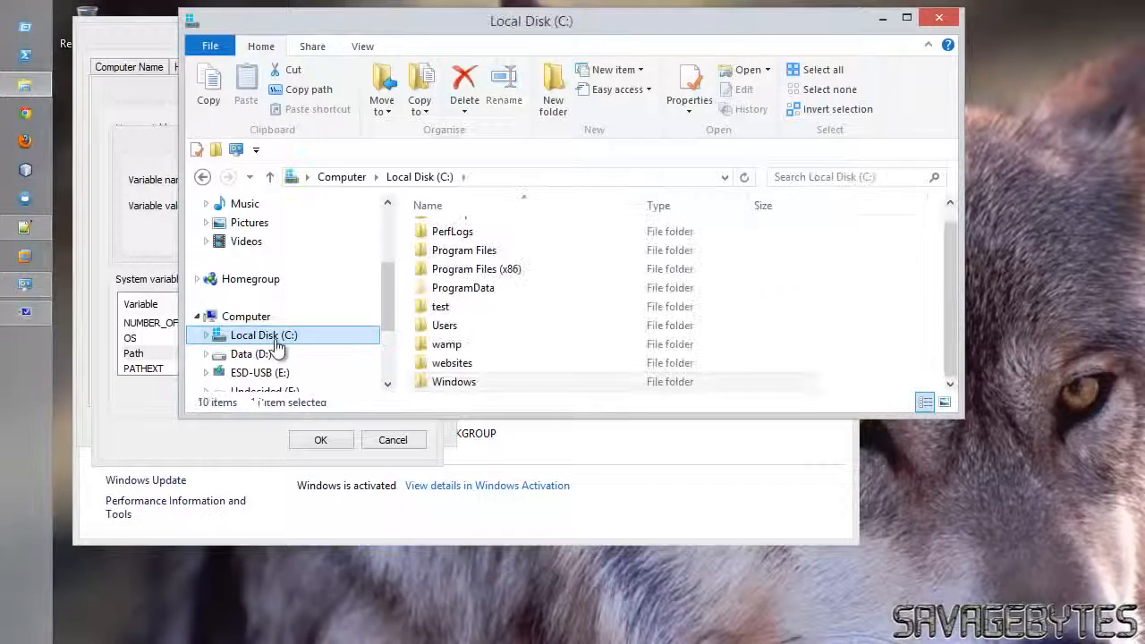
double_click(436, 348)
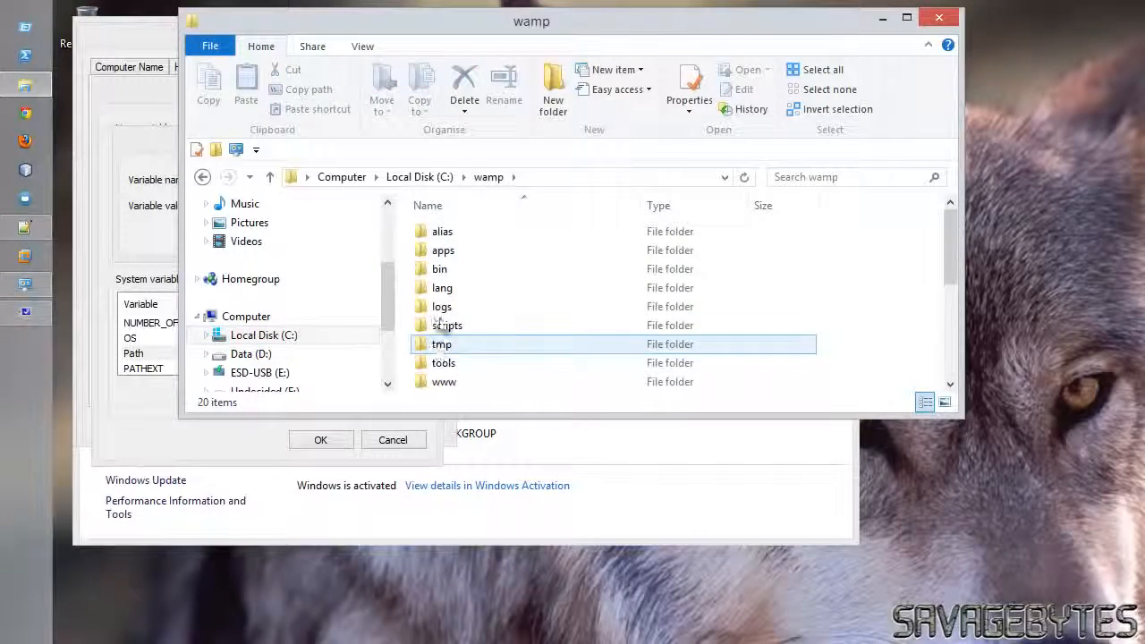
double_click(438, 266)
double_click(441, 269)
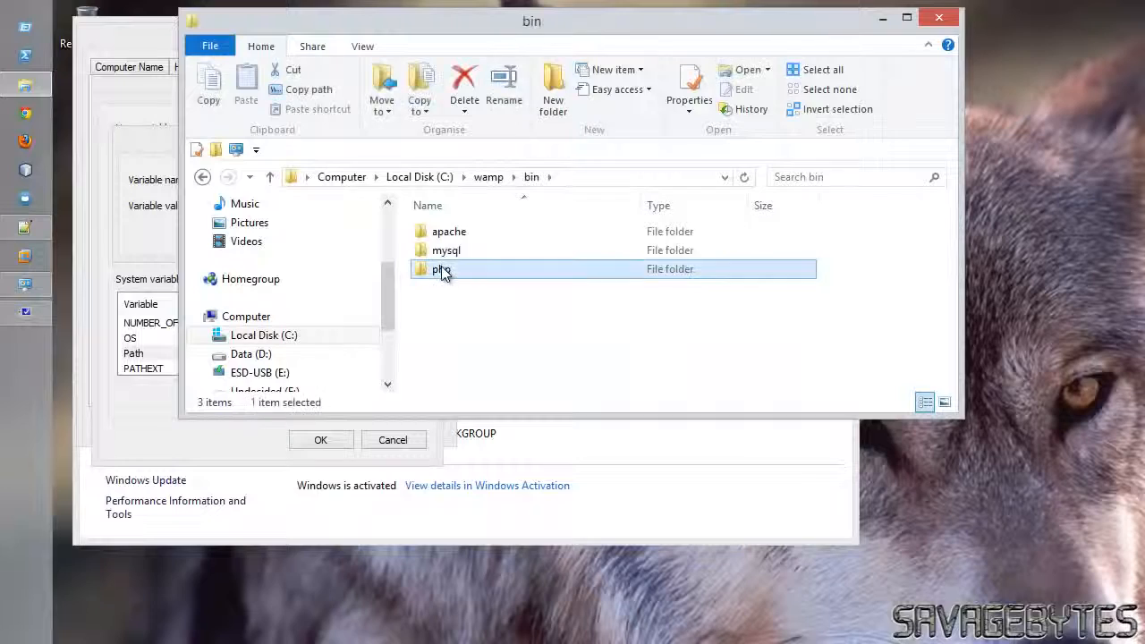
click(448, 235)
double_click(448, 234)
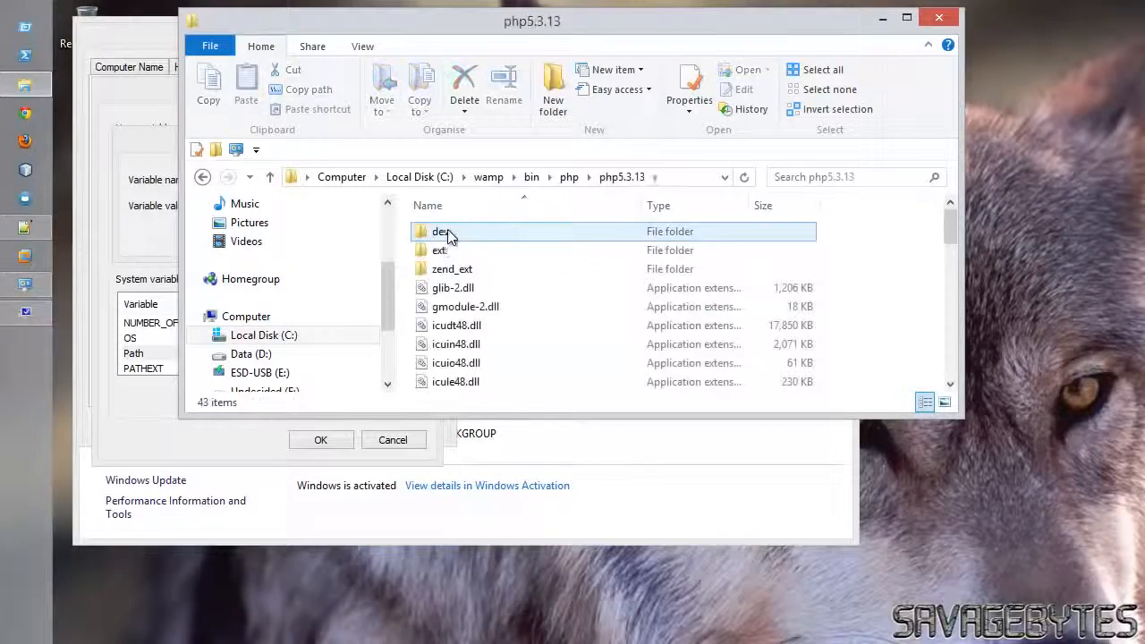
click(680, 177)
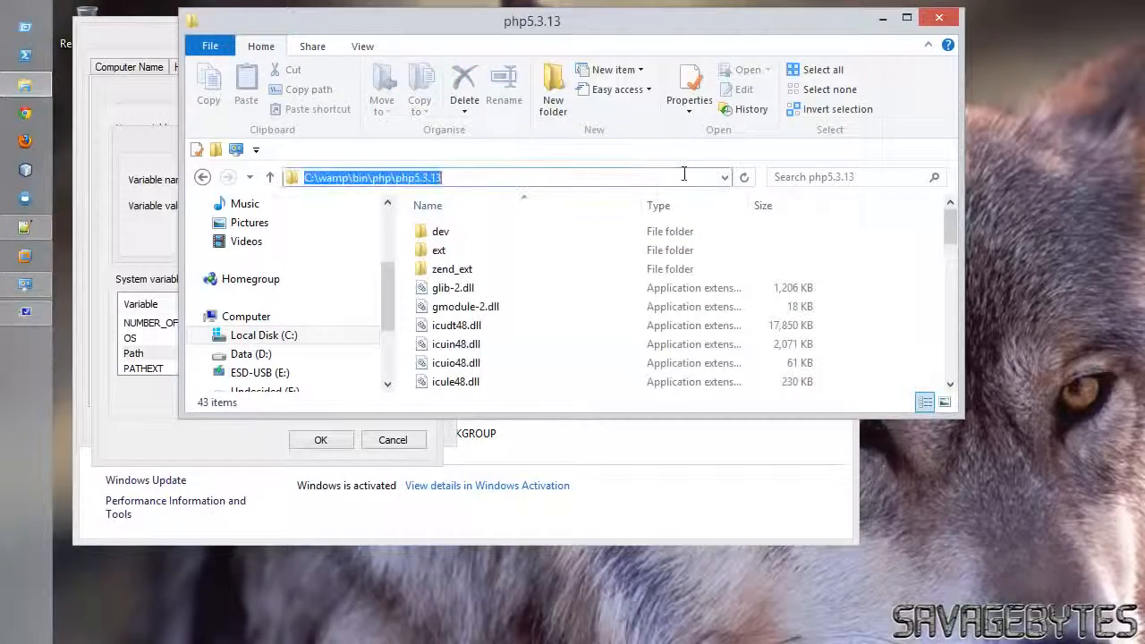
right_click(417, 177)
click(465, 230)
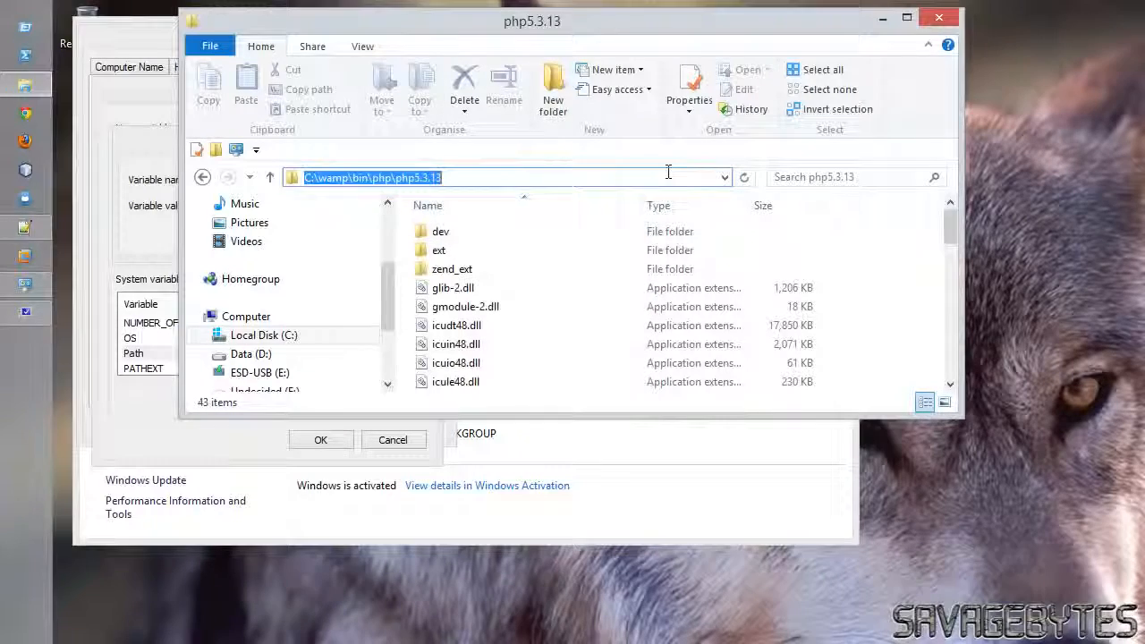
click(937, 22)
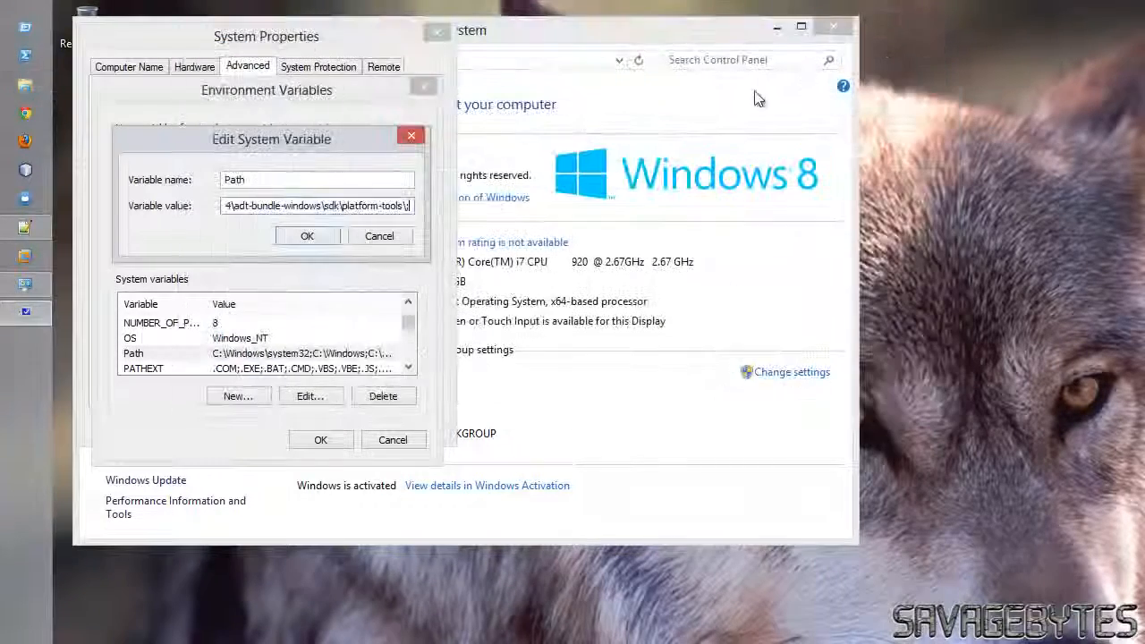
- Append C:\wamp\bin\php\php5.3.13; to the Path system variable and accept the environment variable and system property changes
right_click(412, 211)
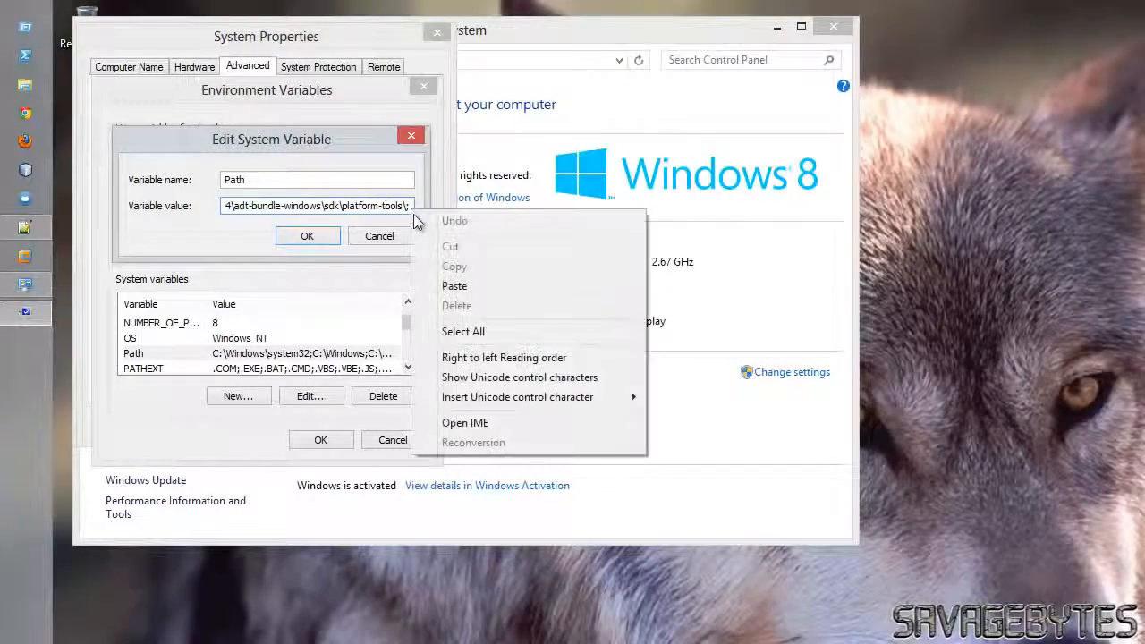
click(456, 285)
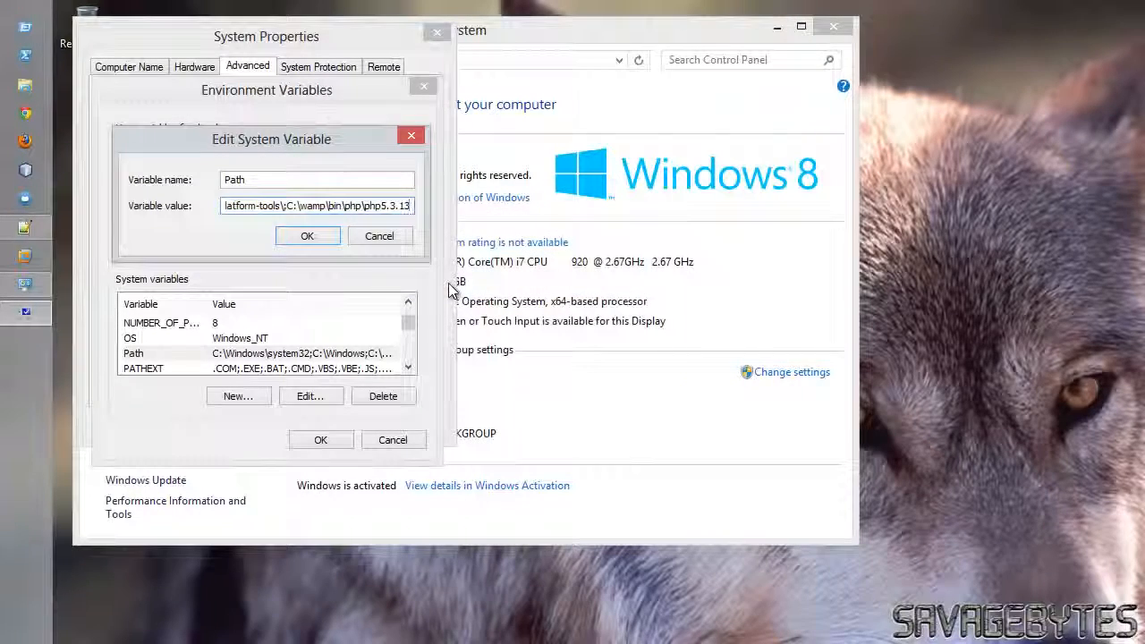
text(;)
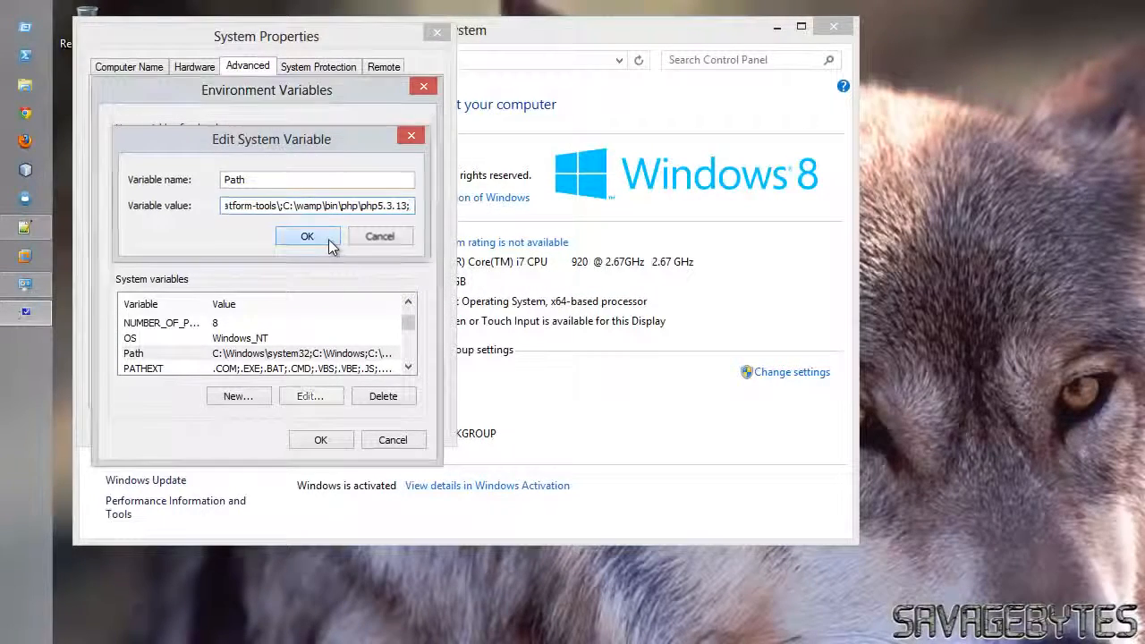
click(331, 241)
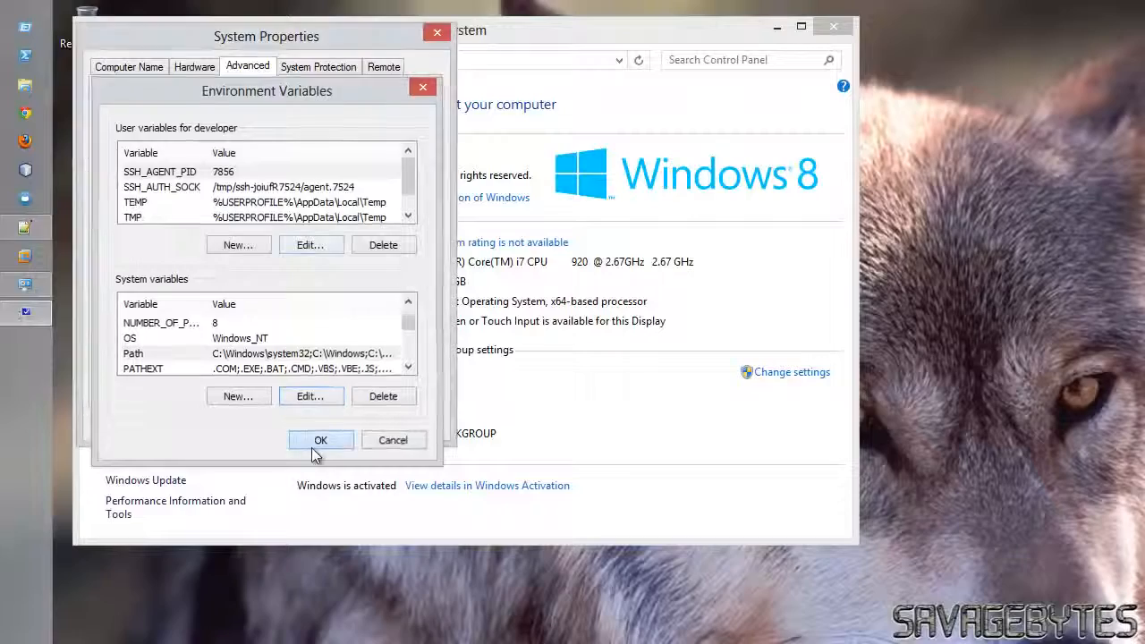
click(317, 446)
click(268, 427)
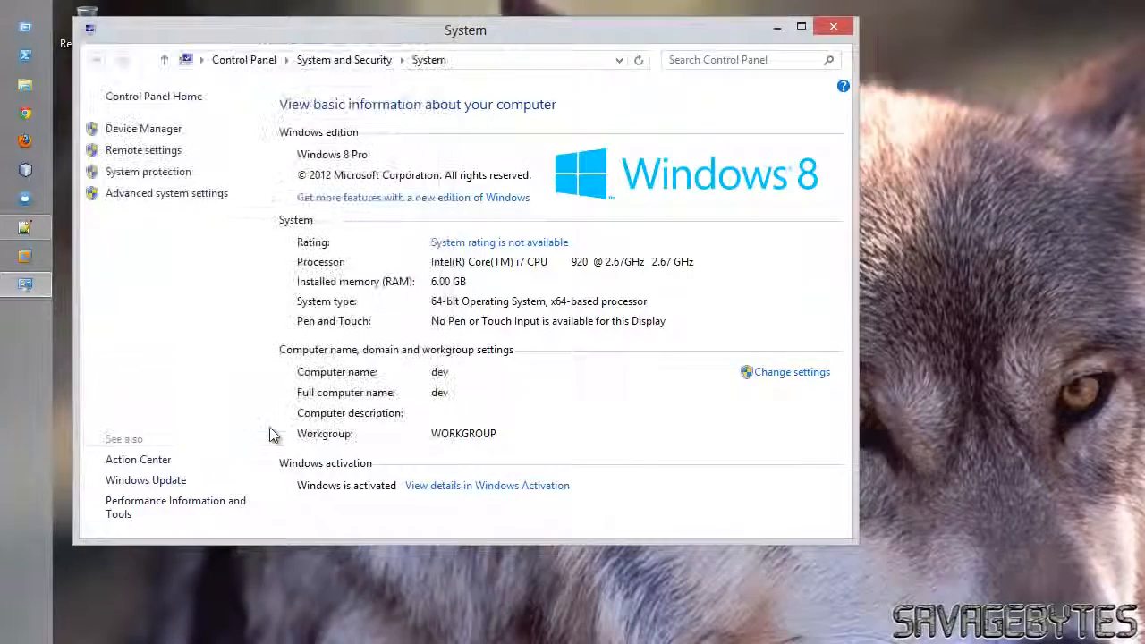
- Close the System window, then reload the modified index.php in Notepad++ and close the editor
click(846, 30)
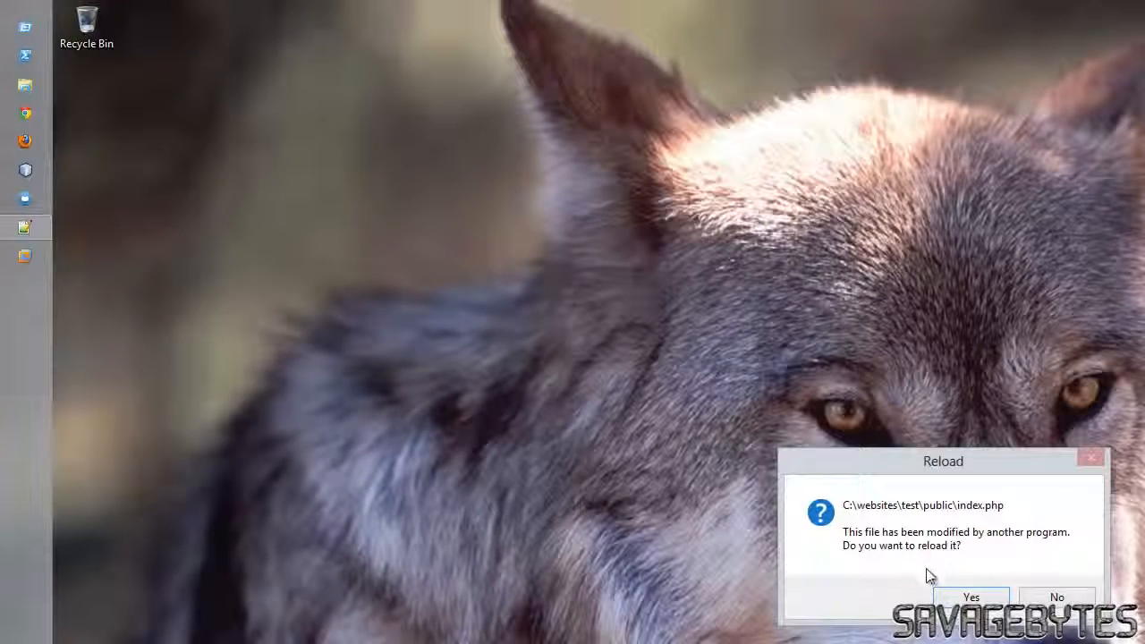
click(971, 597)
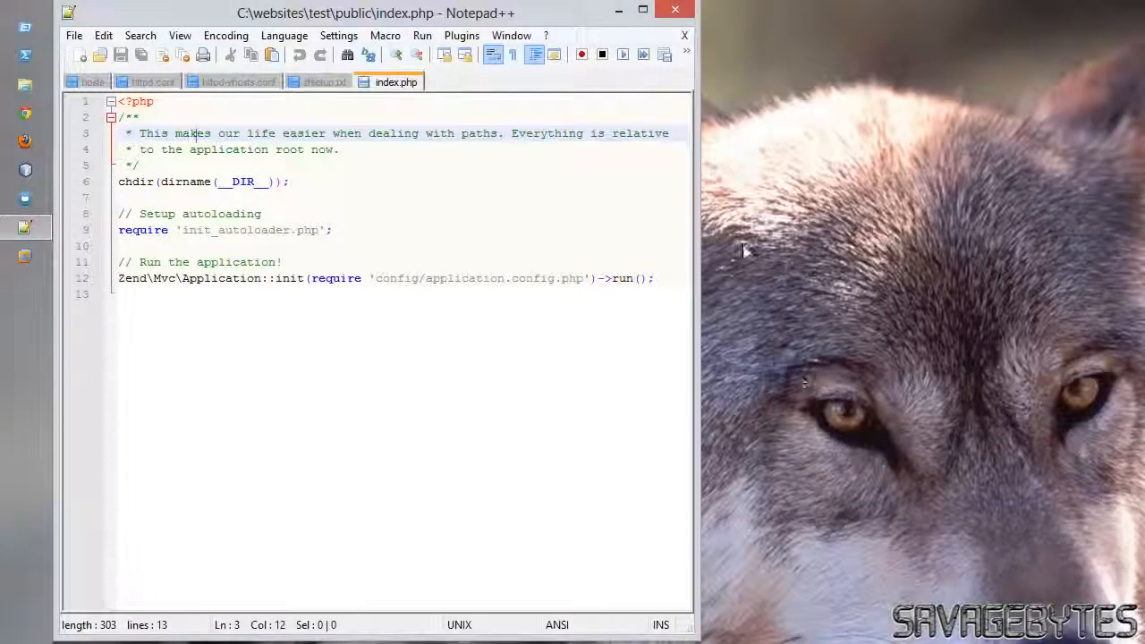
click(688, 9)
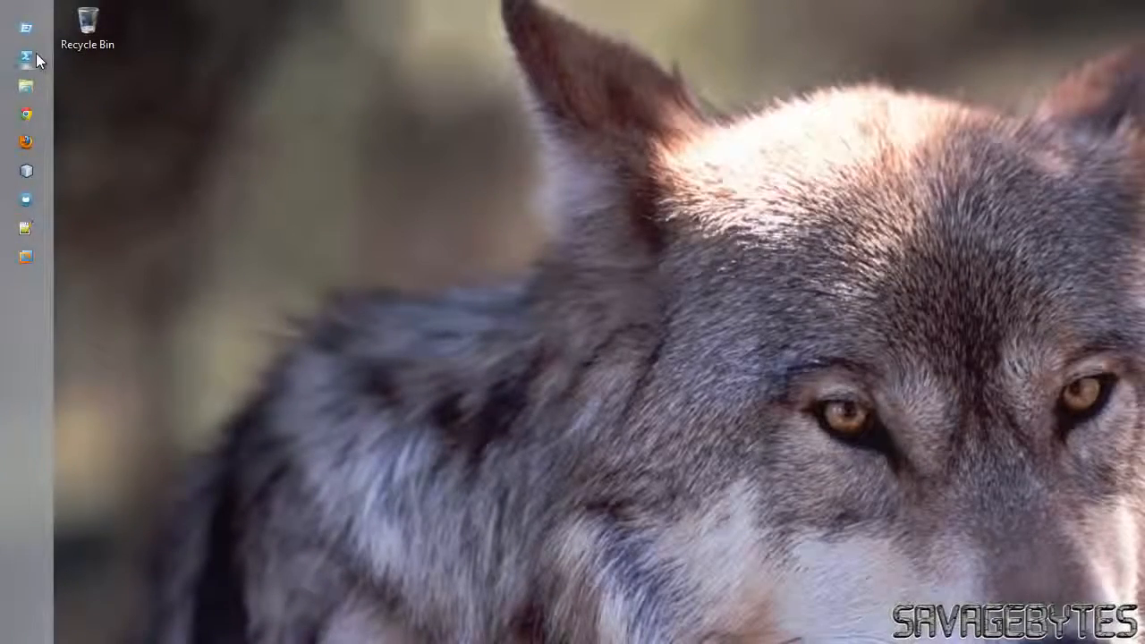
- Open Windows PowerShell and change the working directory to c:\websites\test
click(36, 53)
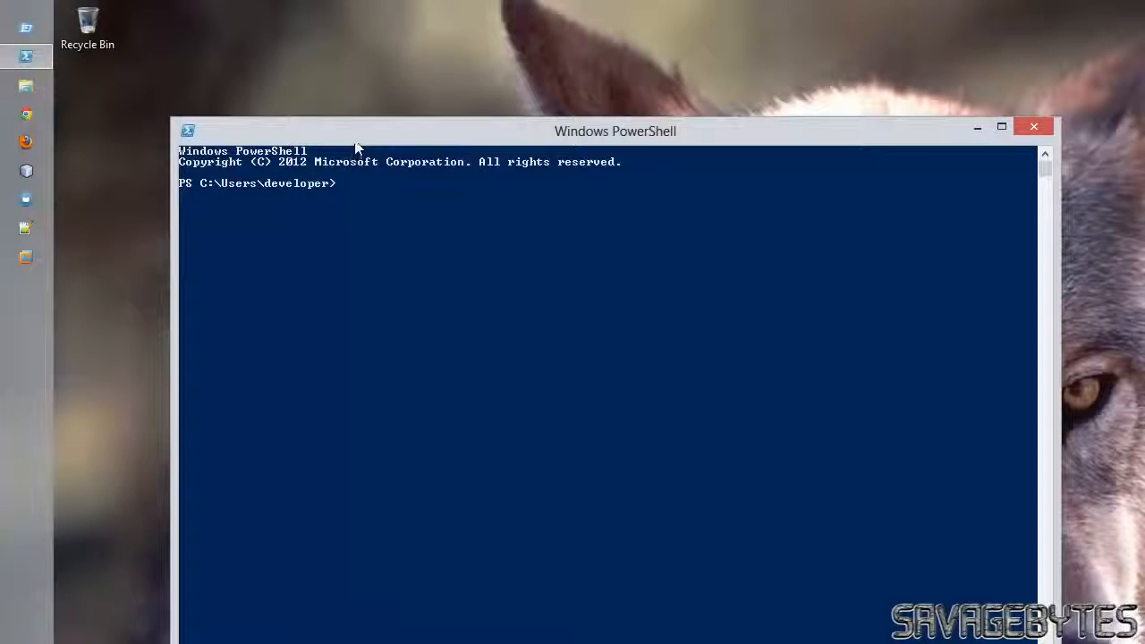
drag(355, 143, 312, 84)
click(332, 123)
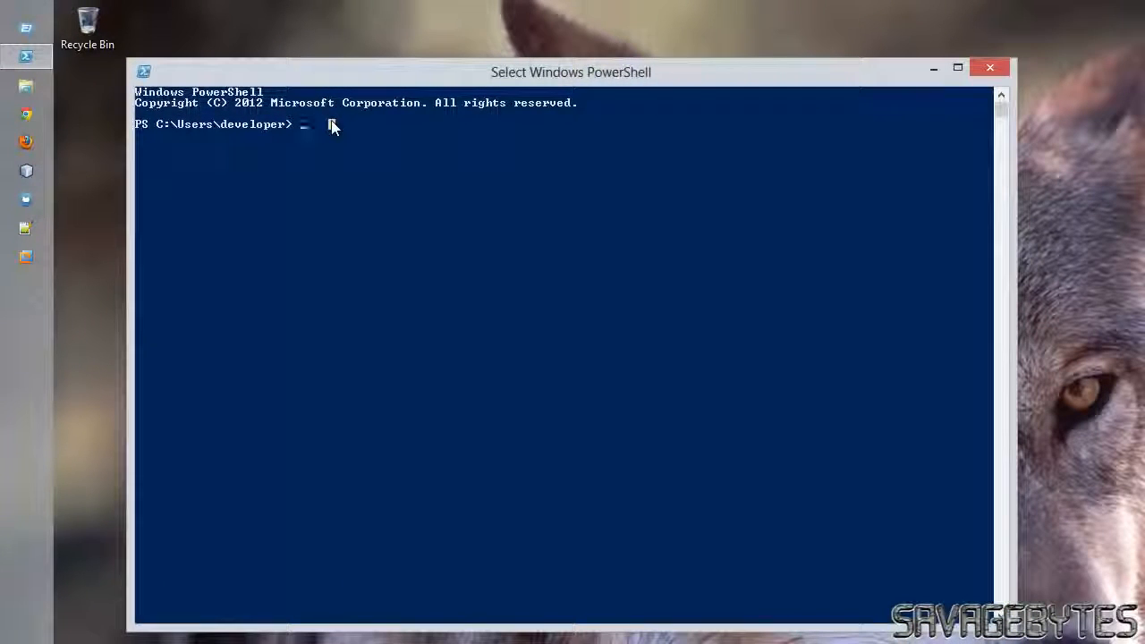
text(cd c)
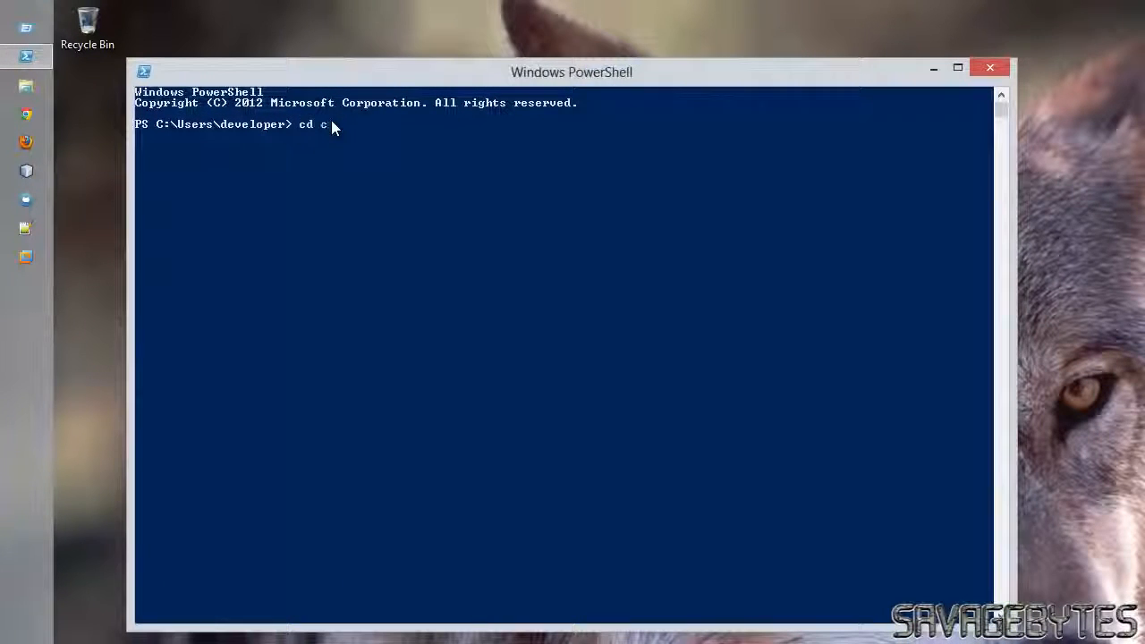
text(:\websi)
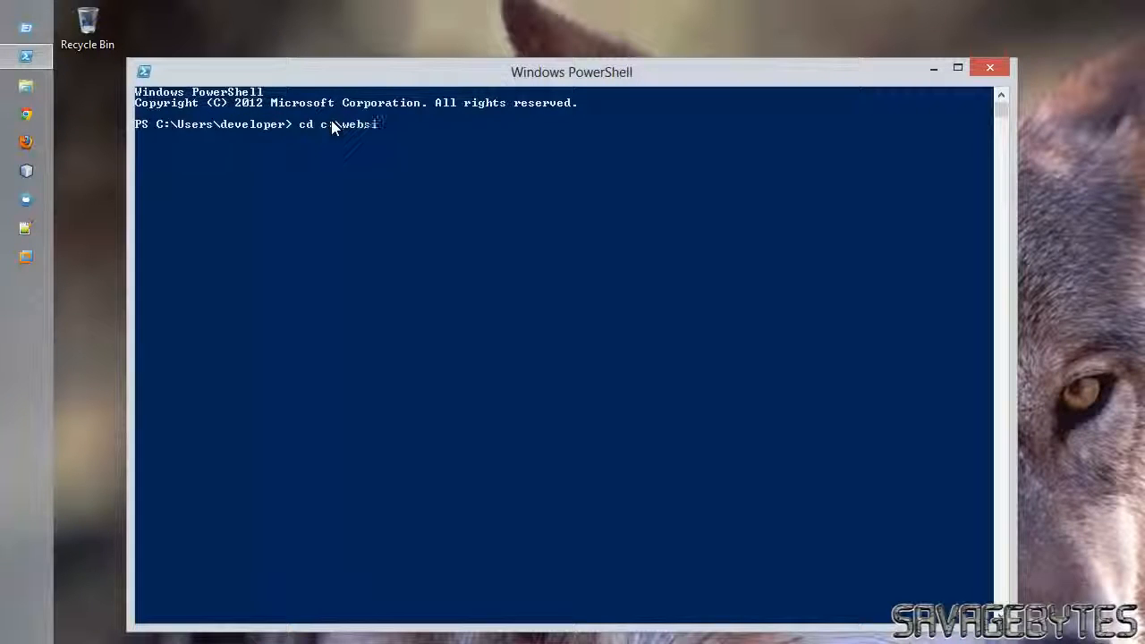
text(tes\t)
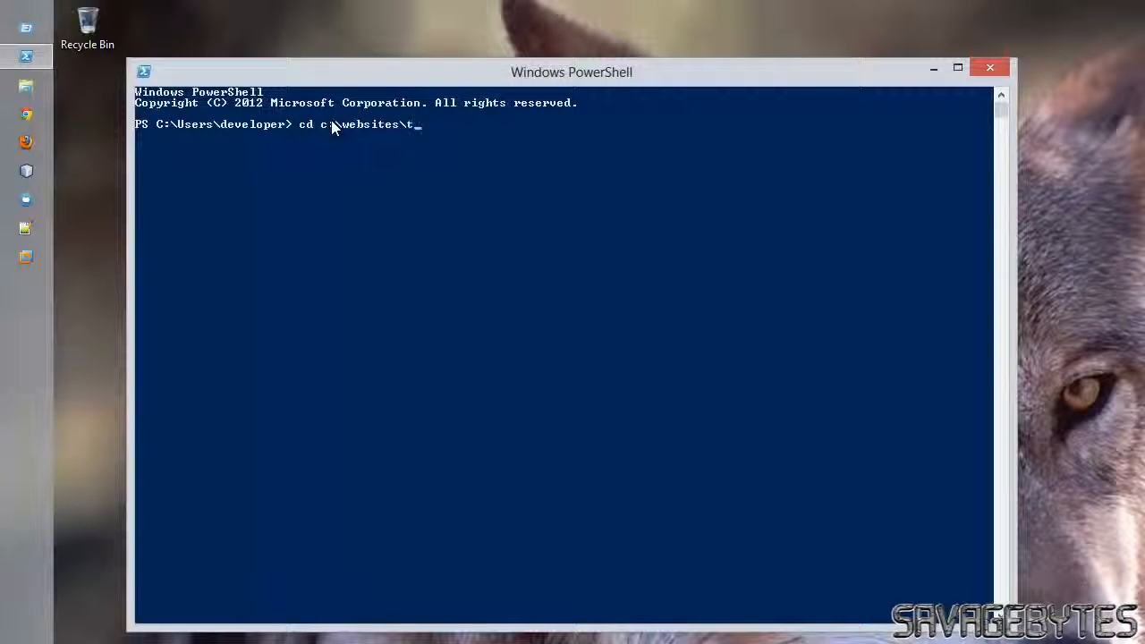
text(est)
key(Return)
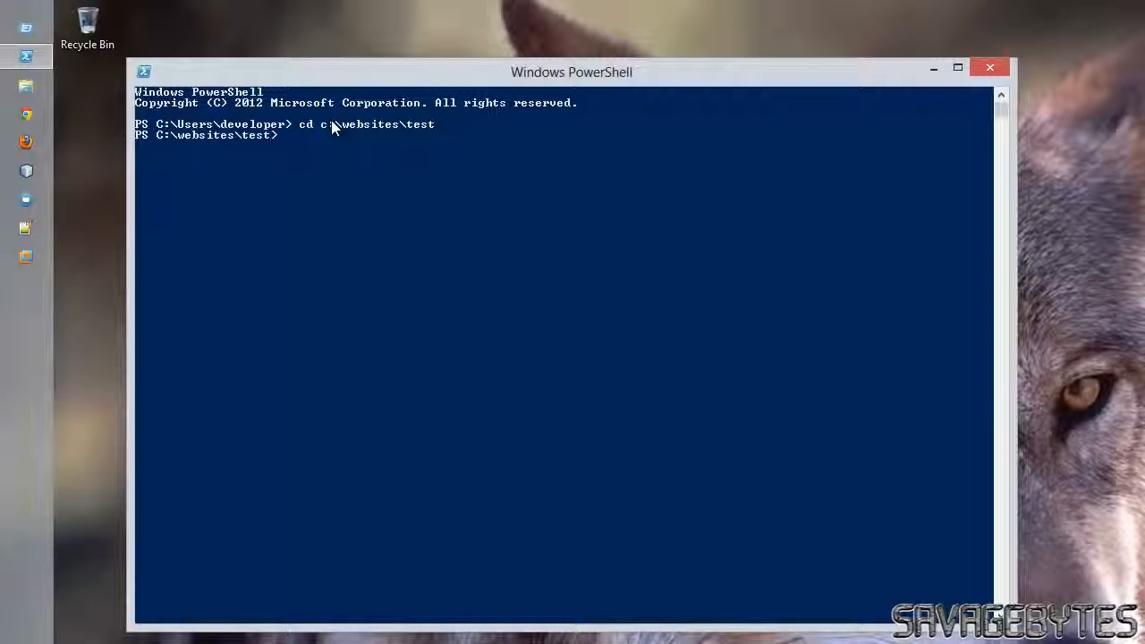
- Update Composer by running php composer.phar self-update in the test site folder
text(php co)
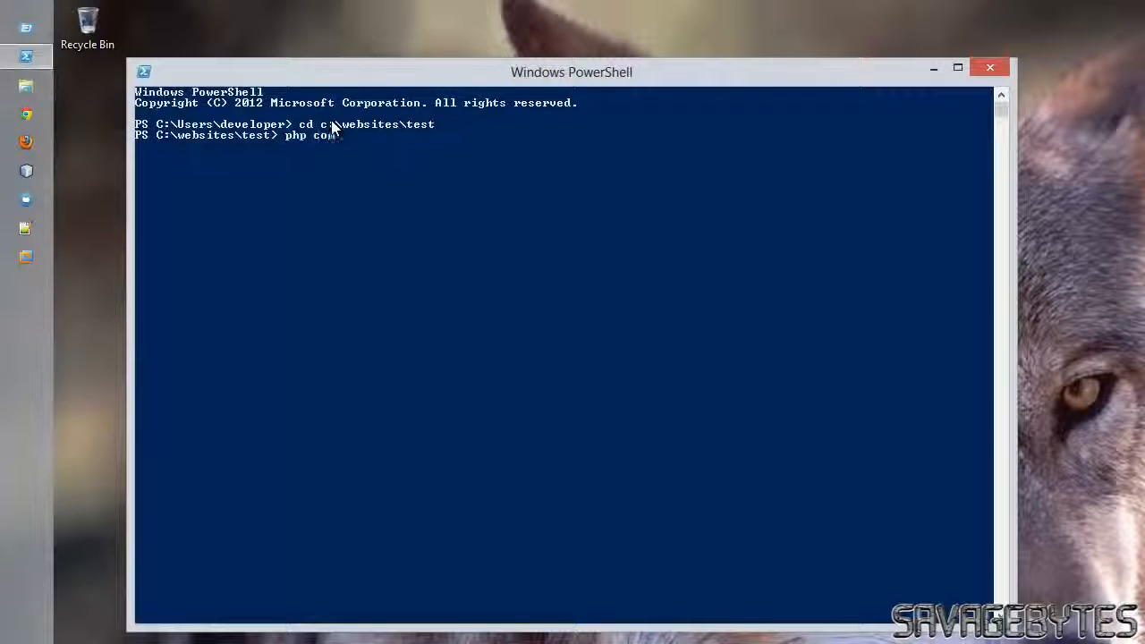
text(mposer)
text(.)
text(self)
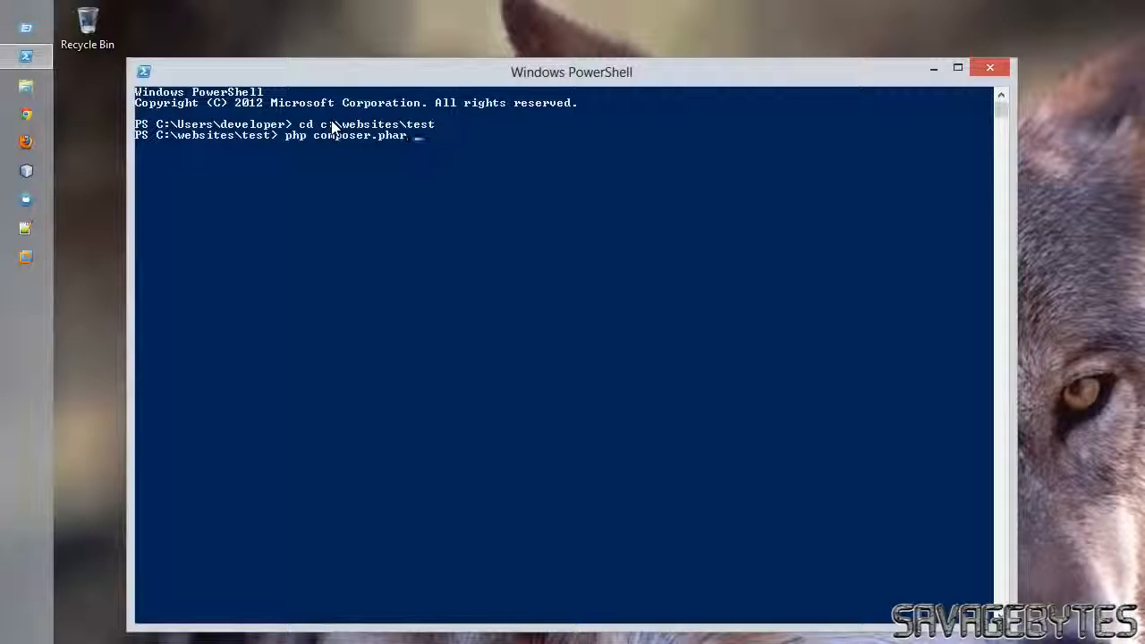
text(-update)
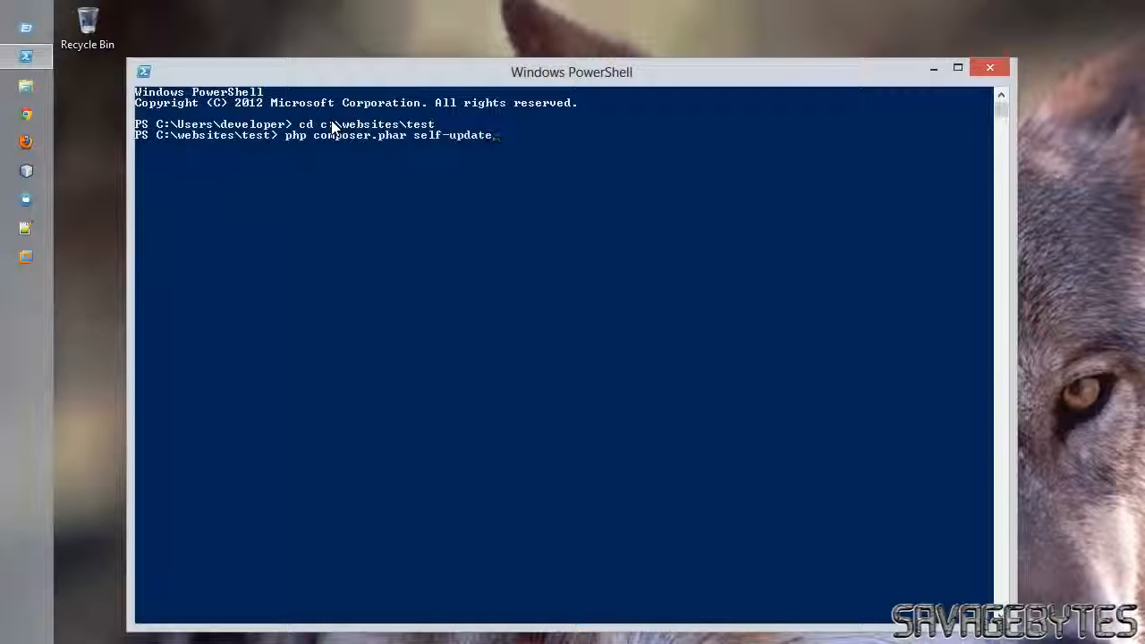
key(Return)
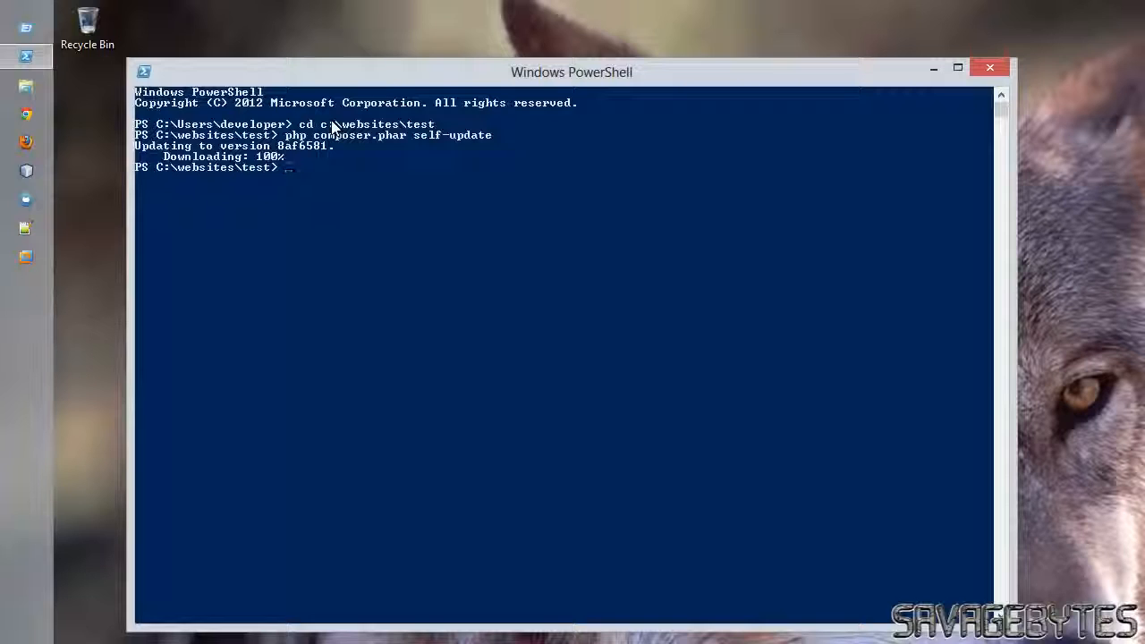
- Install the project's dependencies with php composer.phar install, then close the PowerShell window
text(php composer)
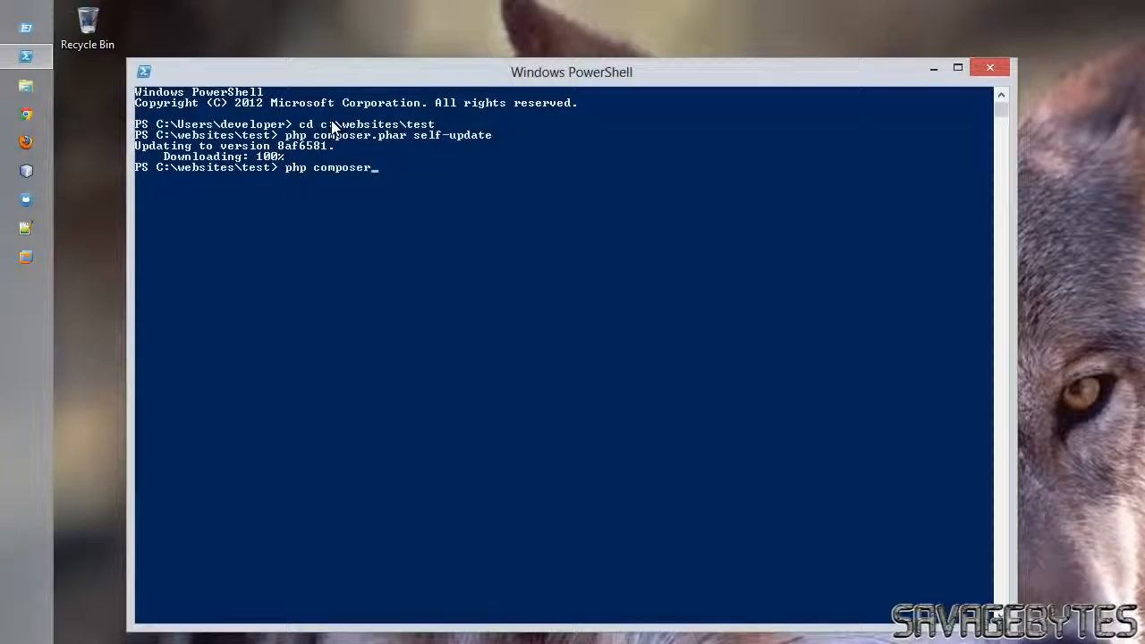
text(.phar install)
key(Return)
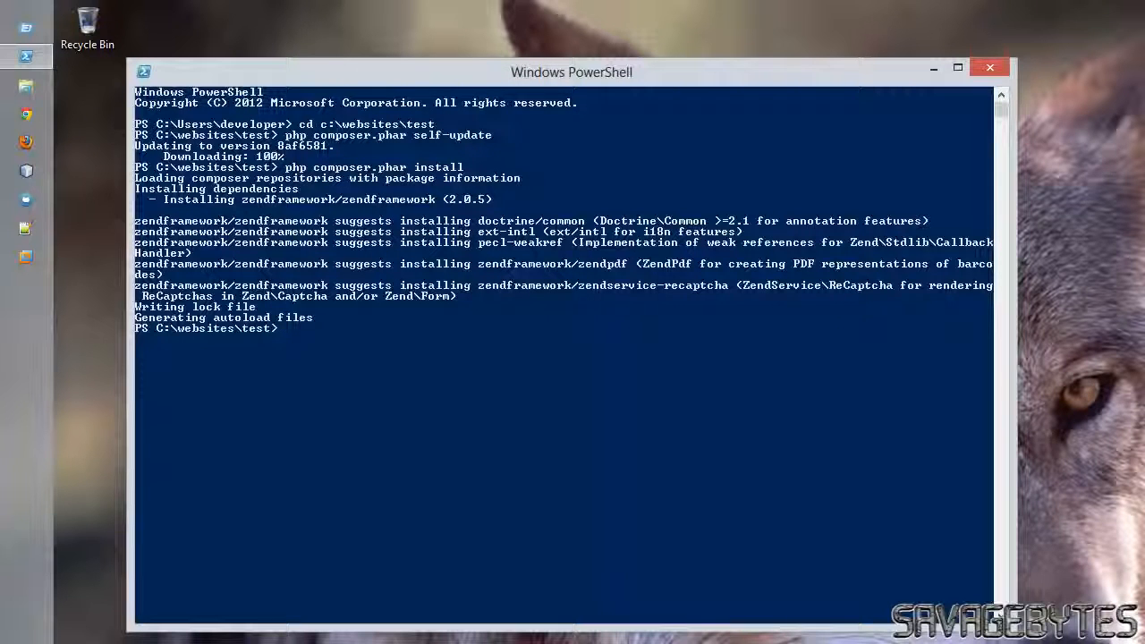
key(alt+F4)
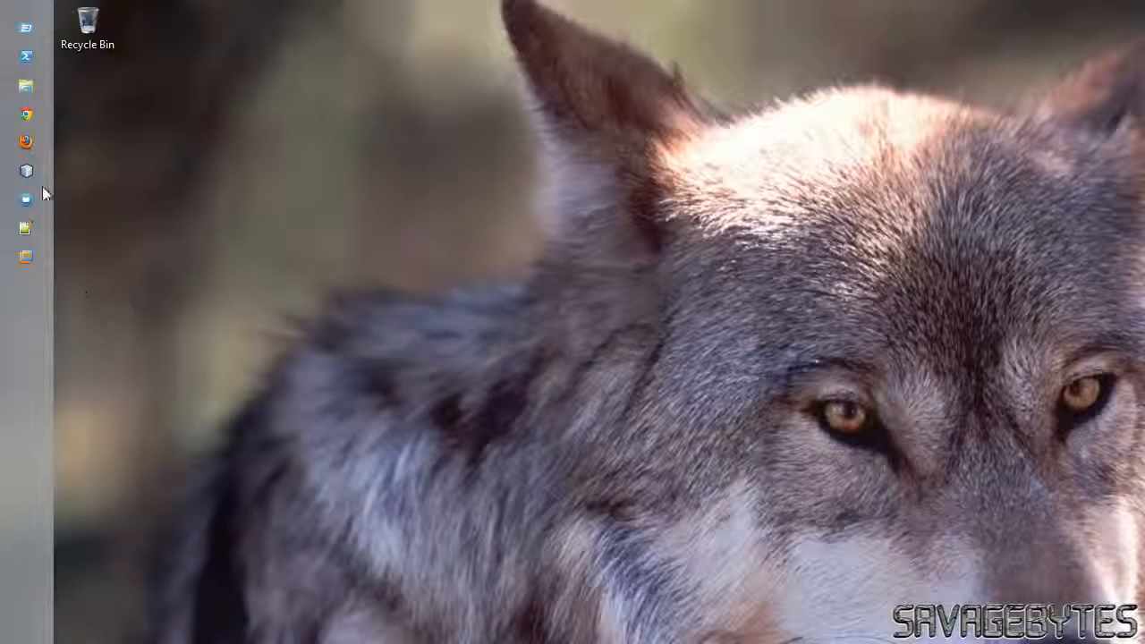
- Open Chrome and load the local site test to check the skeleton application's home page
click(28, 115)
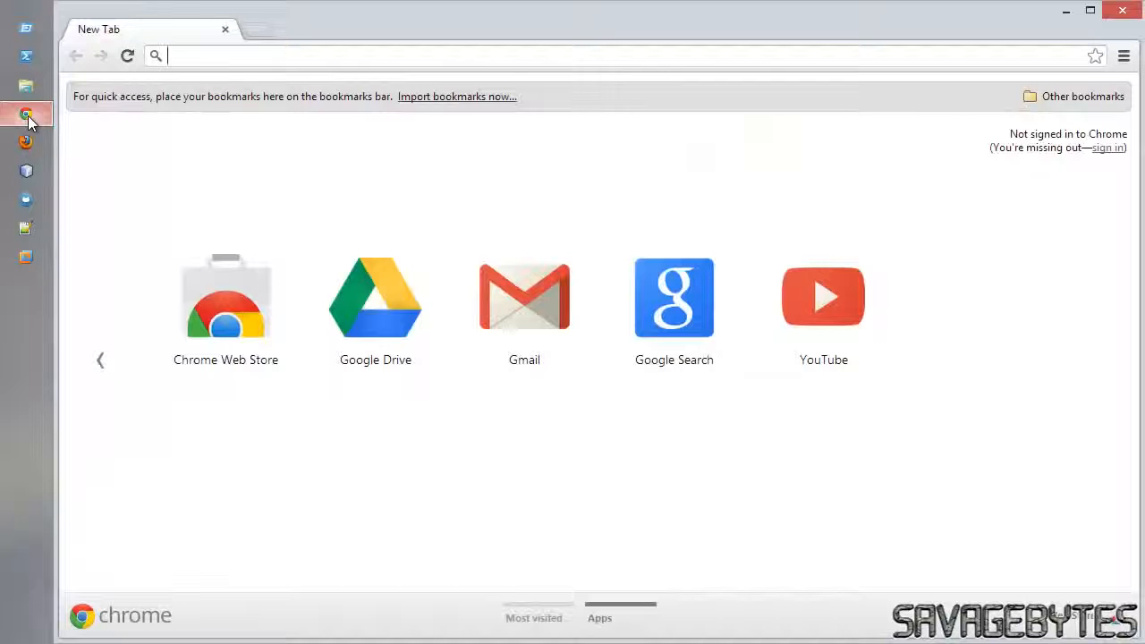
text(test)
key(Return)
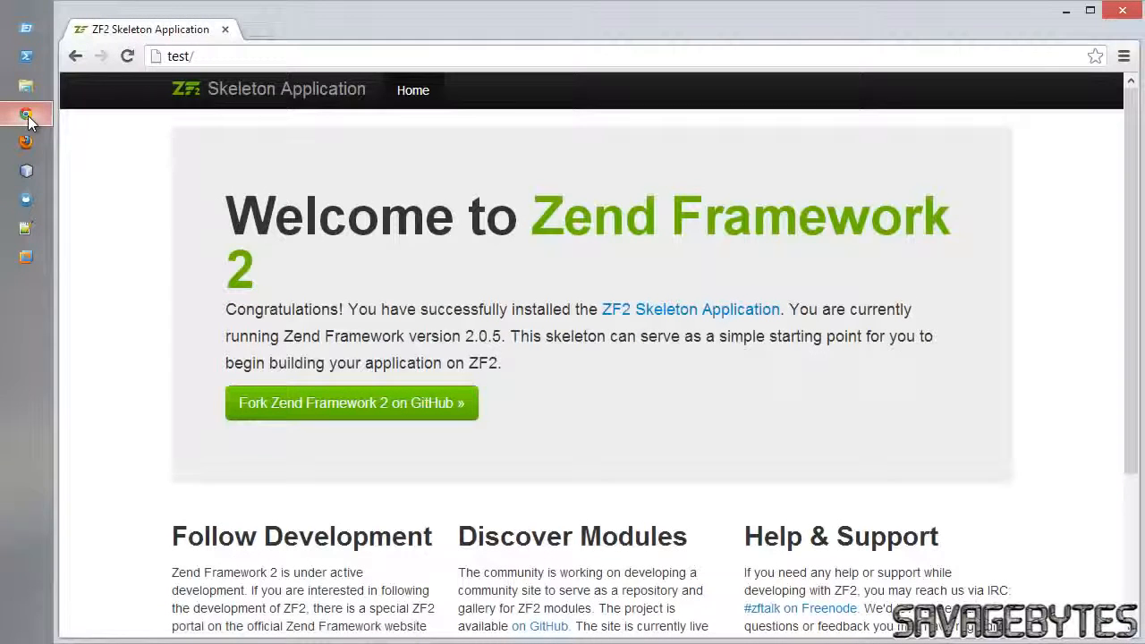
- Request the nonexistent page test/anothertest to check how the application handles unknown routes
click(223, 56)
click(225, 55)
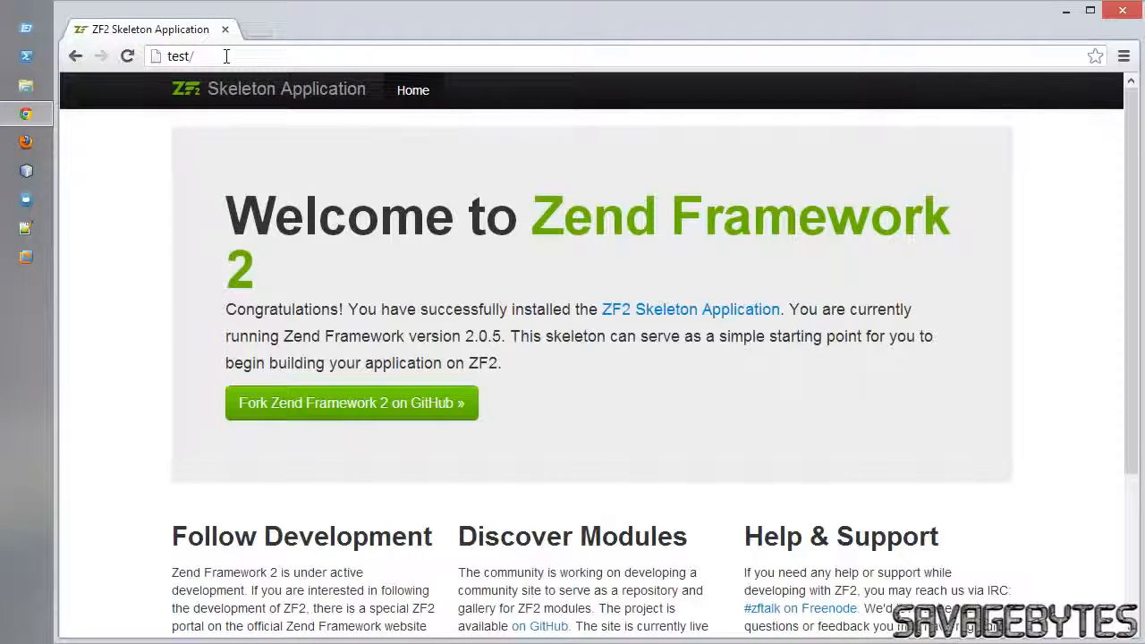
text(anothe)
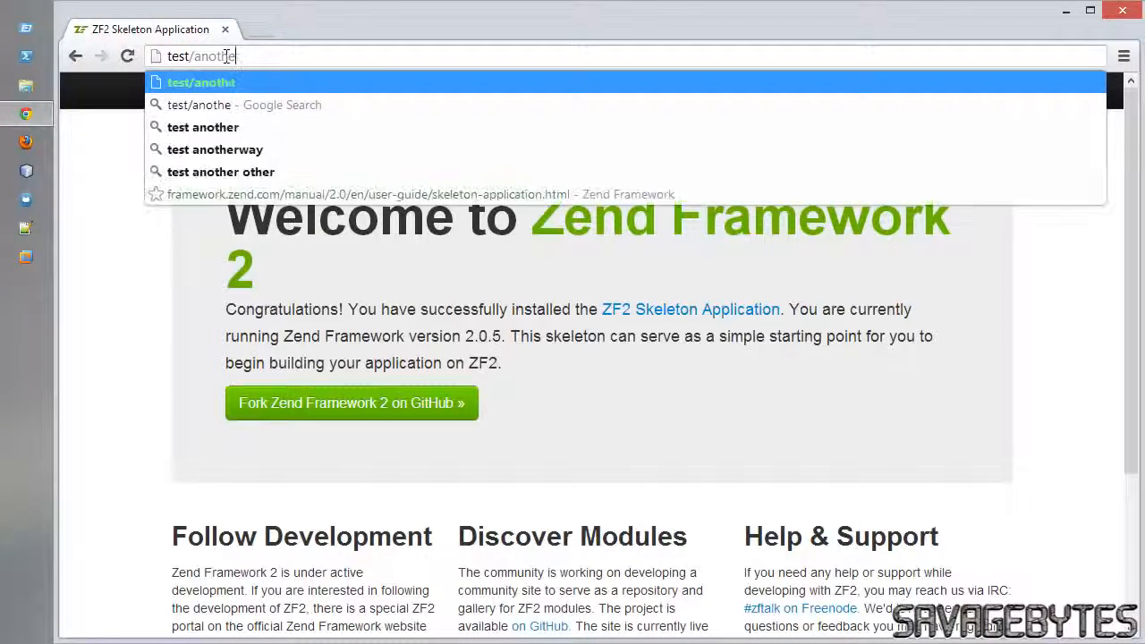
text(rtest)
key(Return)
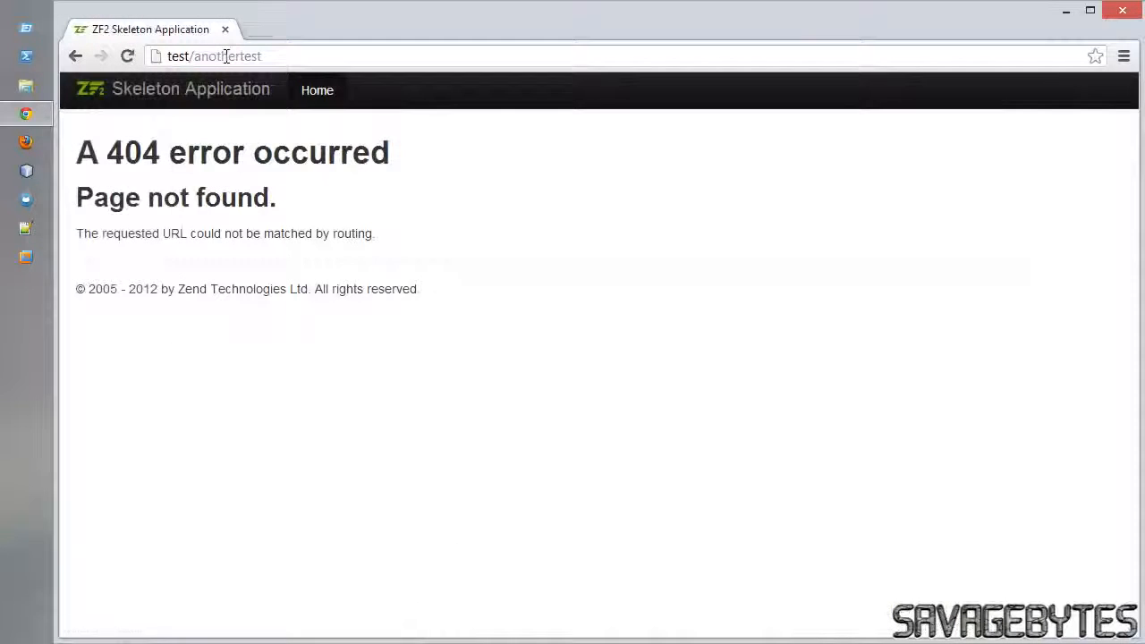
- Remove anothertest from the address and reload the site's home page at test/
click(273, 57)
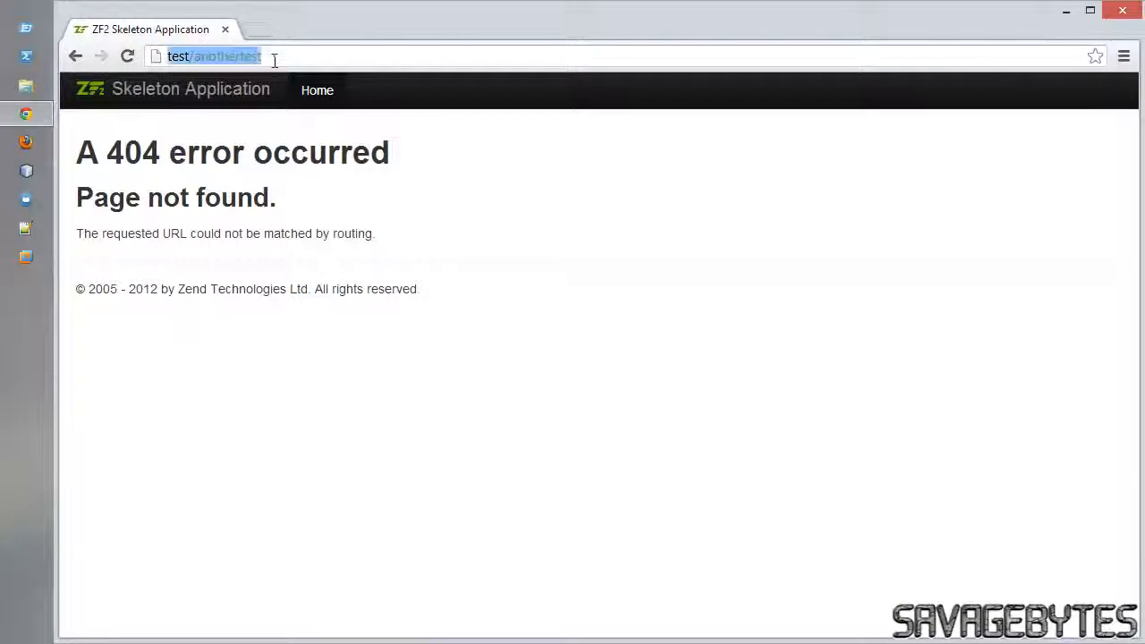
click(283, 58)
key(BackSpace)
key(BackSpace)
key(BackSpace)
key(BackSpace)
key(BackSpace)
key(BackSpace)
key(BackSpace)
key(BackSpace)
key(BackSpace)
key(BackSpace)
key(BackSpace)
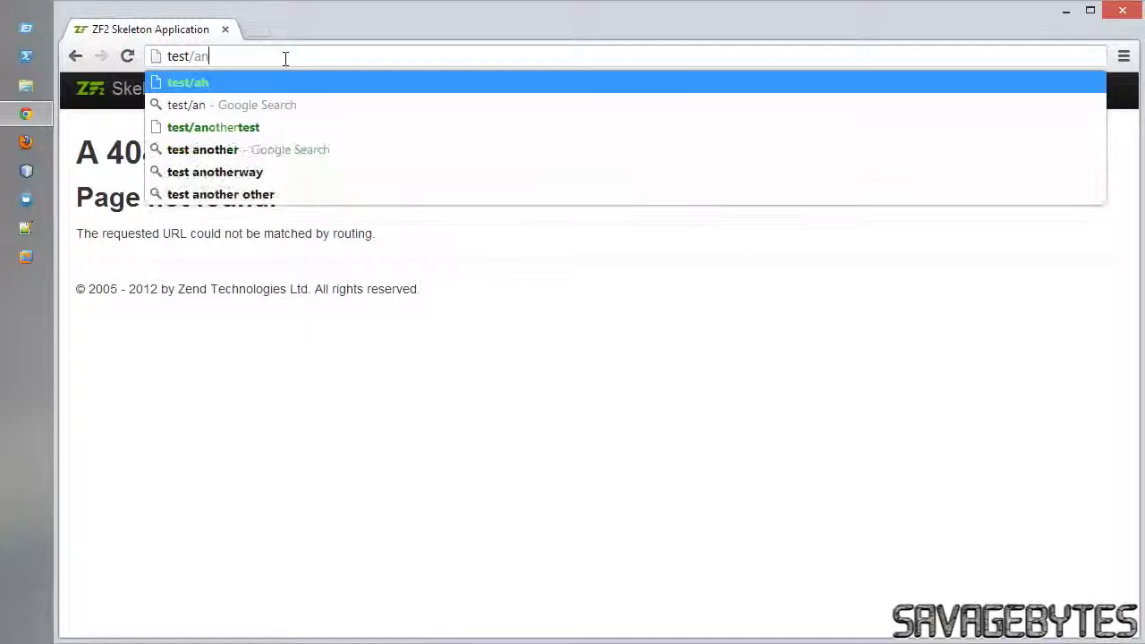
key(Return)
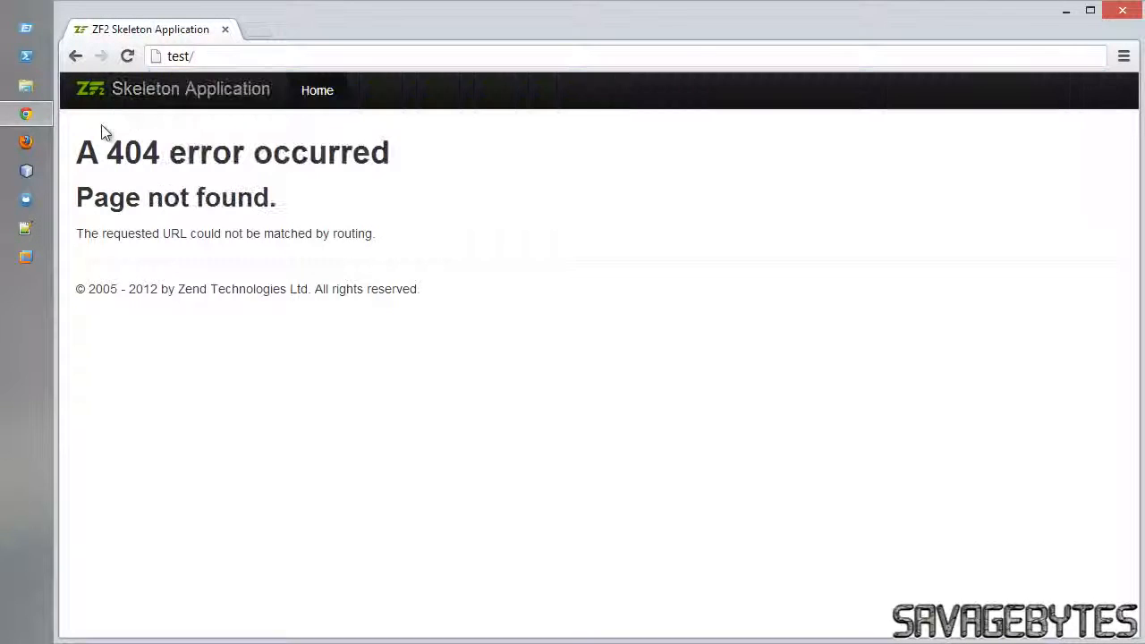
click(251, 56)
click(251, 57)
key(Return)
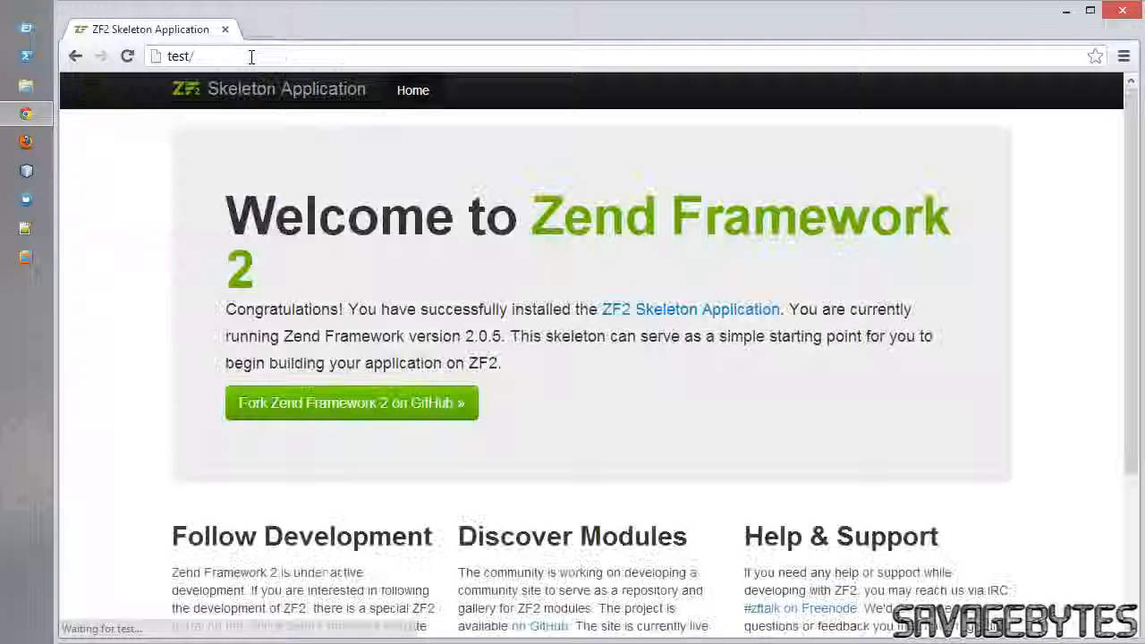